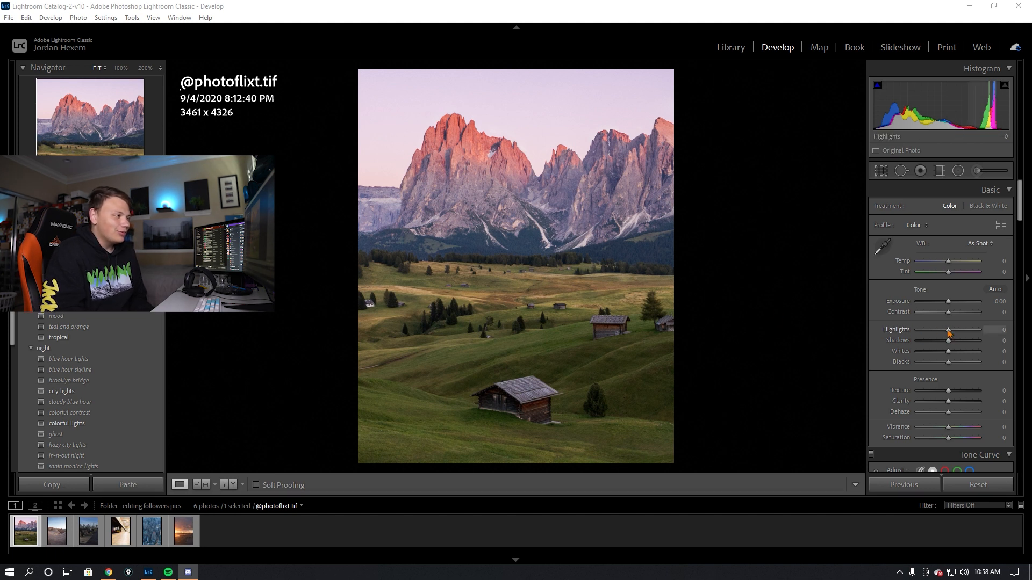
# Adjust the mountain photo's basic tone to Contrast +26, Highlights +14, Shadows +35, Whites +25 and Blacks +7
pyautogui.click(522, 188)
pyautogui.click(527, 191)
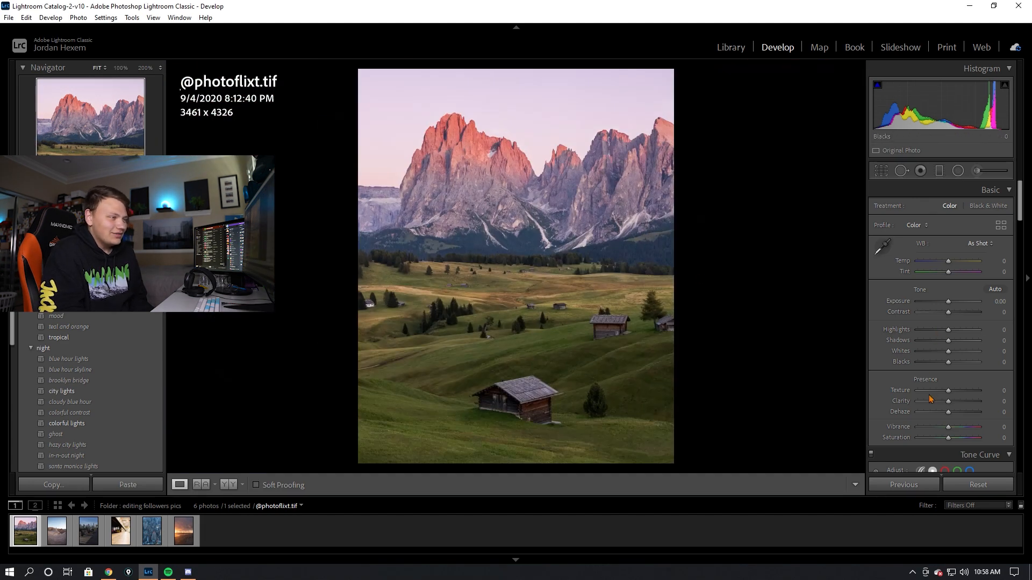
pyautogui.moveTo(944, 331)
pyautogui.mouseDown()
pyautogui.moveTo(965, 331)
pyautogui.moveTo(938, 343)
pyautogui.moveTo(962, 343)
pyautogui.moveTo(942, 345)
pyautogui.moveTo(955, 347)
pyautogui.moveTo(958, 318)
pyautogui.mouseUp()
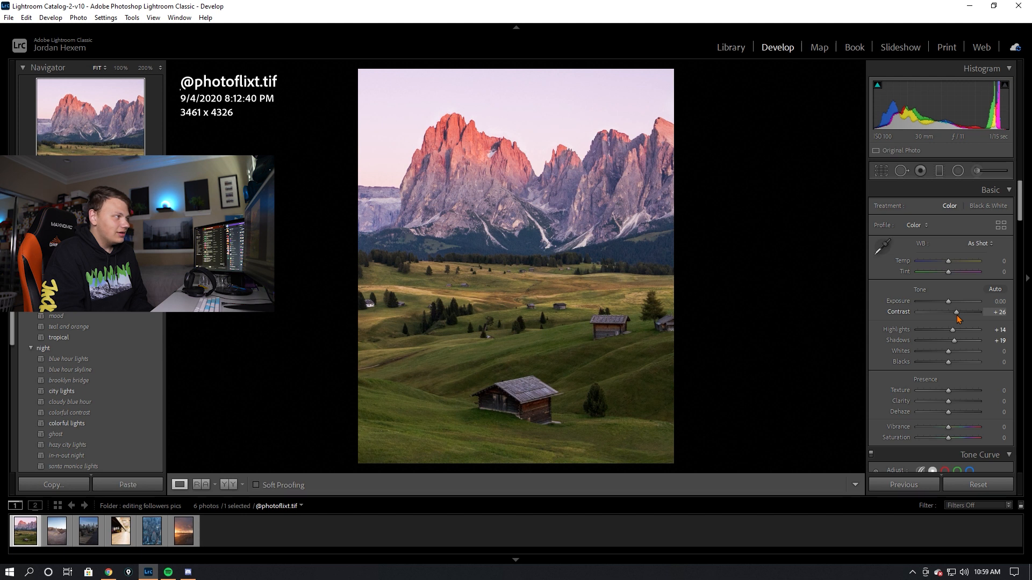
pyautogui.moveTo(955, 346); pyautogui.dragTo(956, 354)
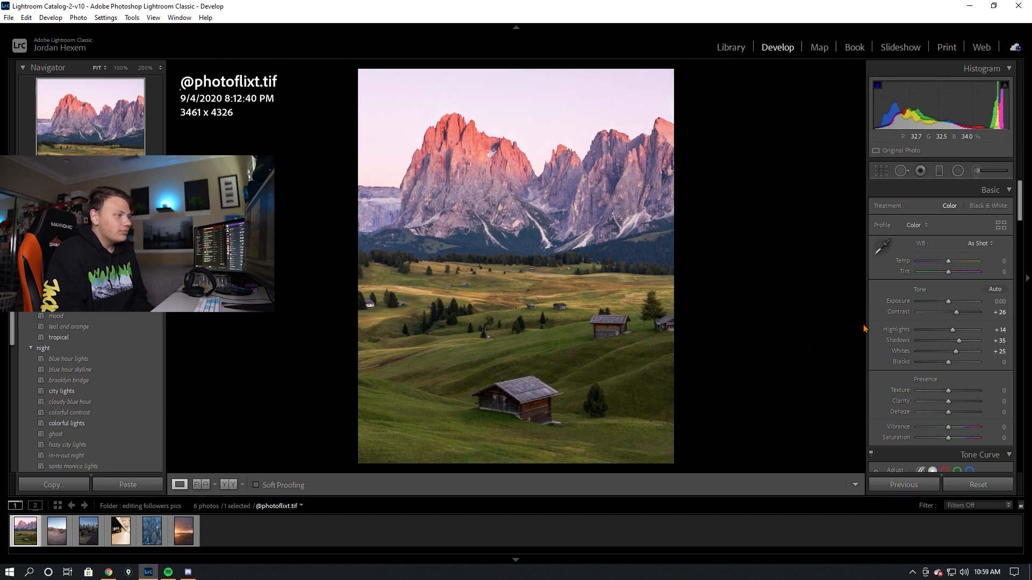
pyautogui.moveTo(950, 371)
pyautogui.mouseDown()
pyautogui.moveTo(934, 370)
pyautogui.moveTo(951, 369)
pyautogui.mouseUp()
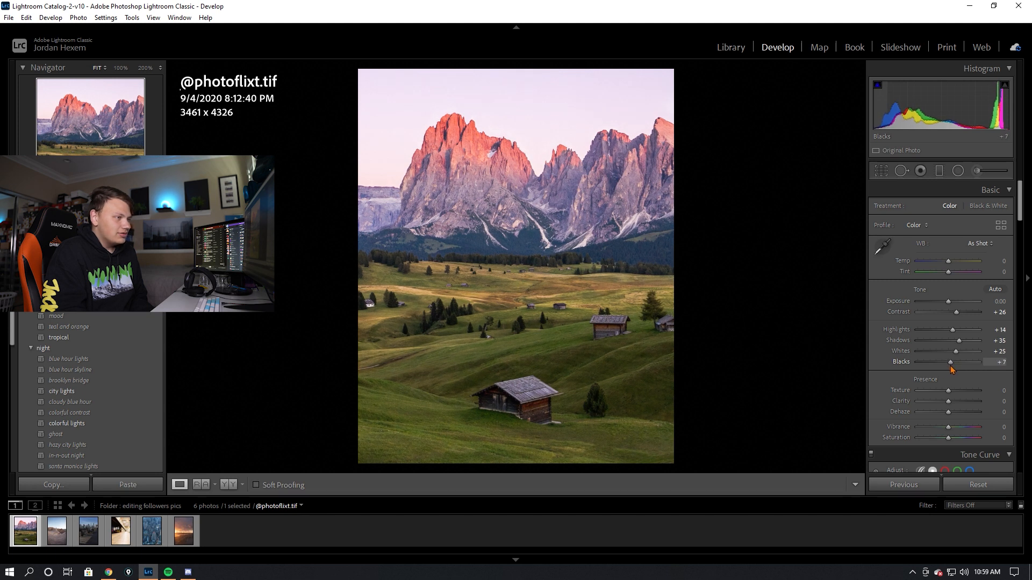
# Shape the dark end of the RGB tone curve with a lower point at 85/79 and the black point at 8/10
pyautogui.scroll(-5, 886, 359)
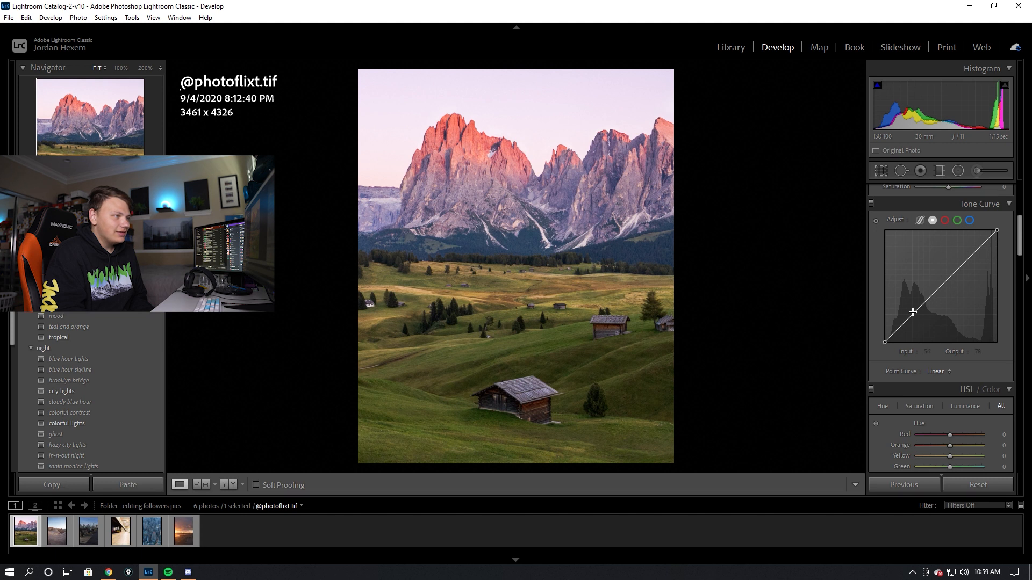
pyautogui.moveTo(893, 344); pyautogui.dragTo(895, 335)
pyautogui.scroll(3, 953, 263)
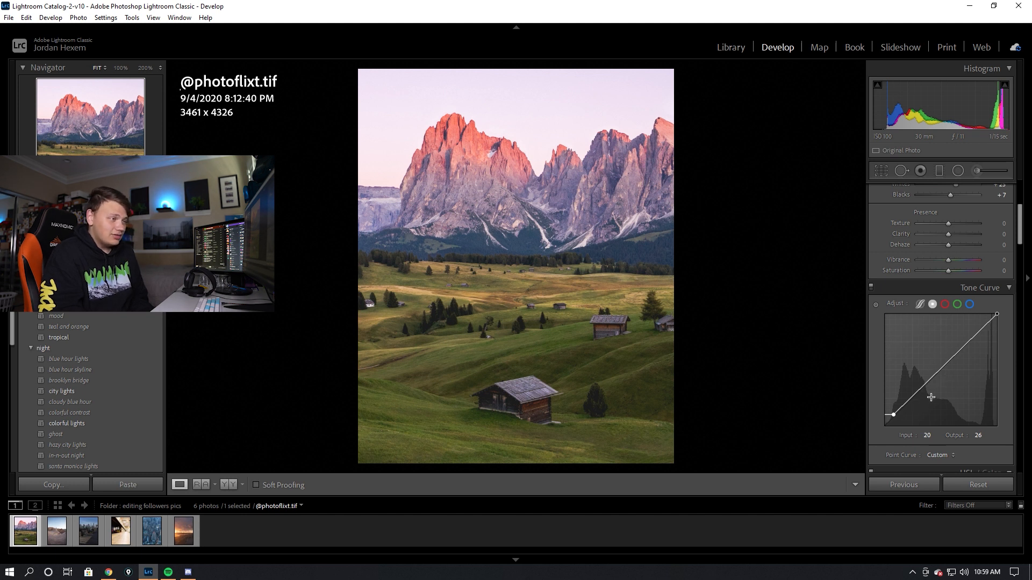
pyautogui.moveTo(928, 389); pyautogui.dragTo(924, 396)
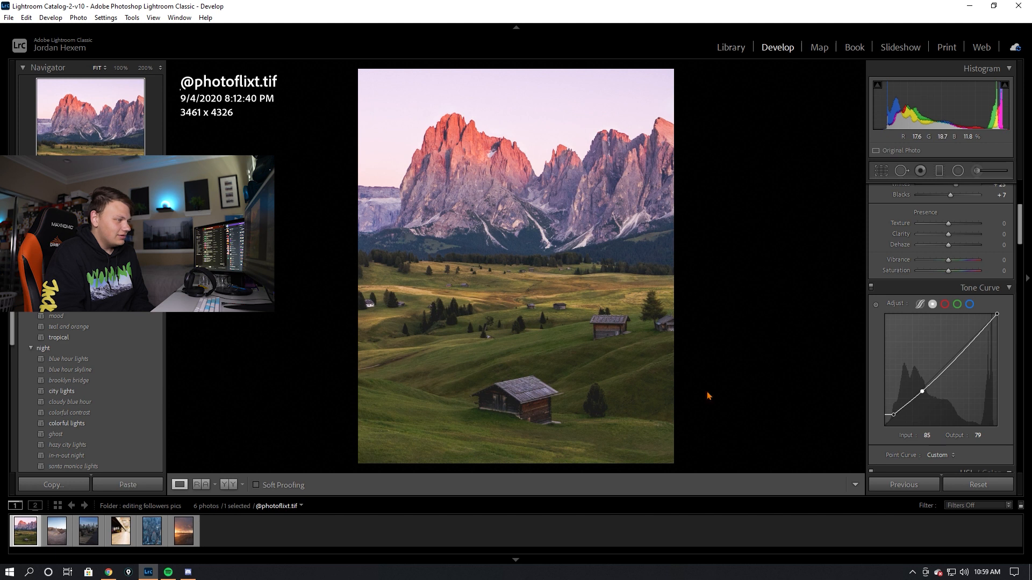
pyautogui.moveTo(894, 422); pyautogui.dragTo(888, 424)
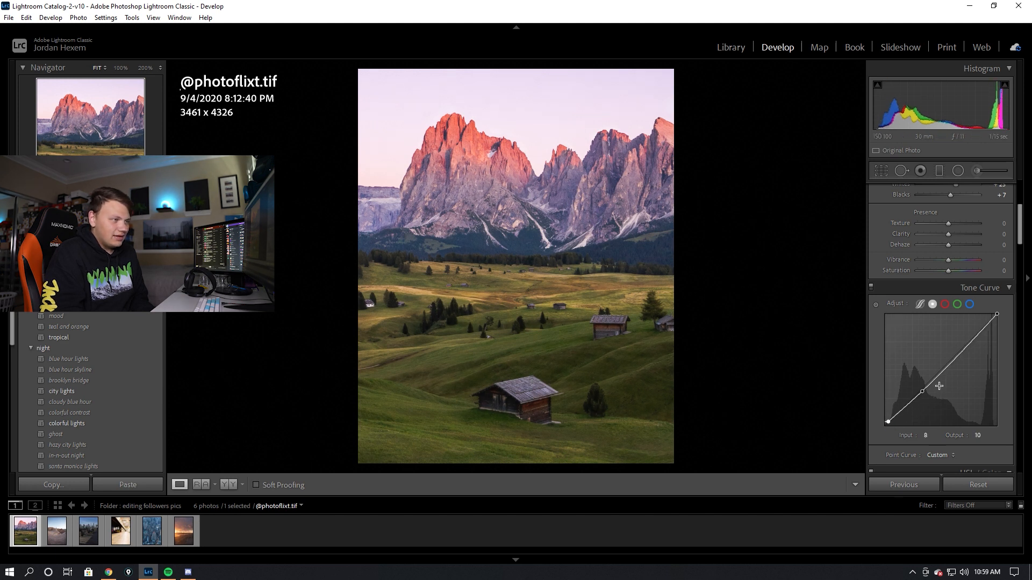
# Raise the RGB curve's highlights at 186/199, discard the trial midtone point, and move the lower point to 78/78
pyautogui.moveTo(969, 348); pyautogui.dragTo(969, 342)
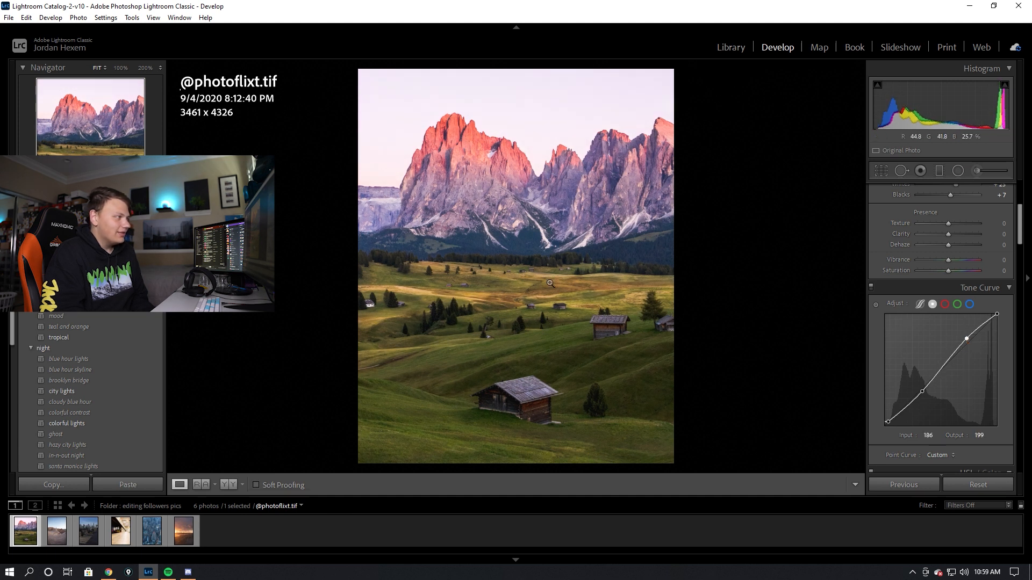
pyautogui.moveTo(946, 369); pyautogui.dragTo(944, 366)
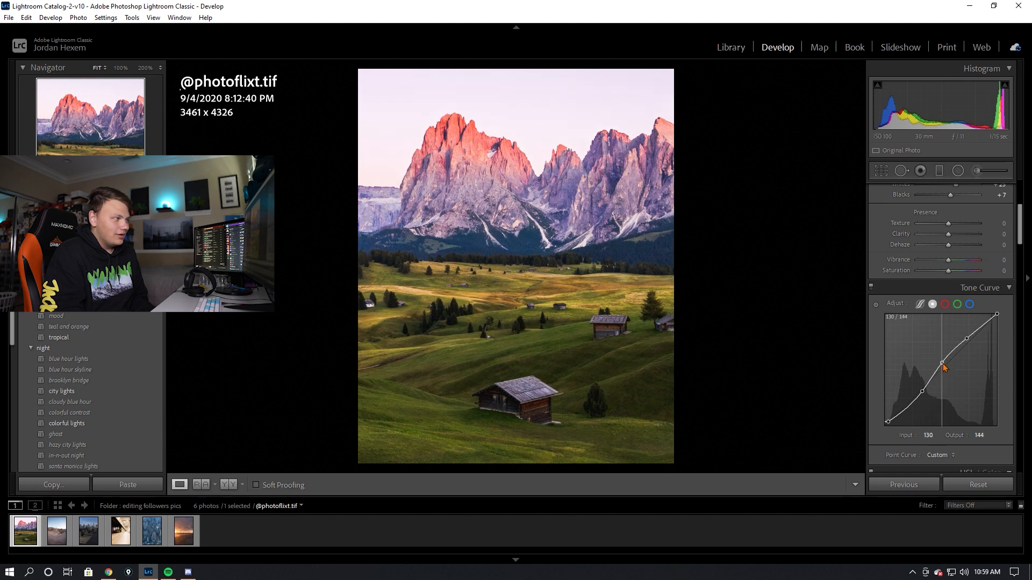
pyautogui.doubleClick(943, 364)
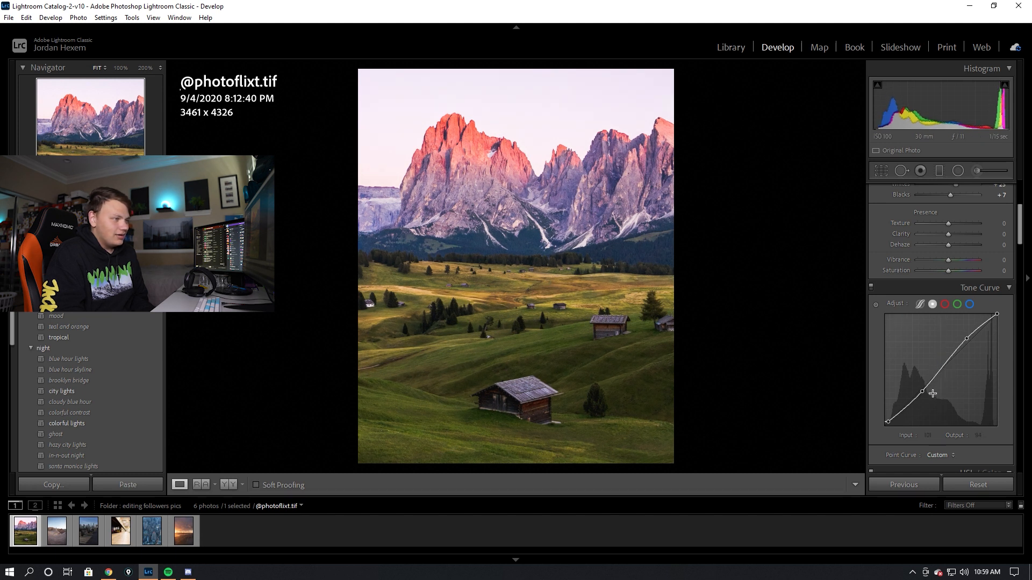
pyautogui.moveTo(923, 395); pyautogui.dragTo(921, 396)
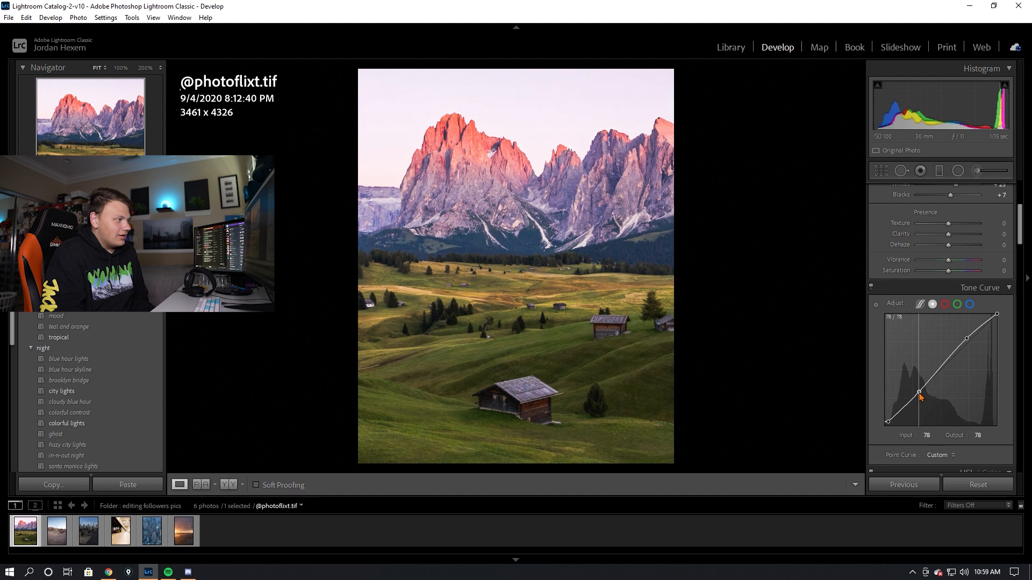
# Set Clarity to -11 and Vibrance to +9, checking the mountains up close and against the unedited photo
pyautogui.moveTo(948, 234); pyautogui.dragTo(943, 236)
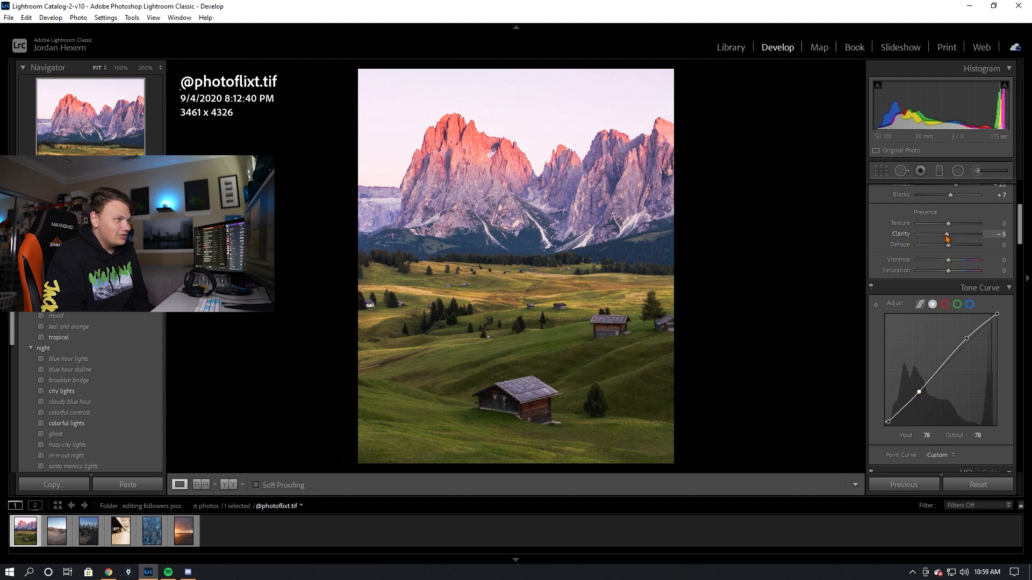
pyautogui.click(529, 180)
pyautogui.click(530, 180)
pyautogui.click(553, 208)
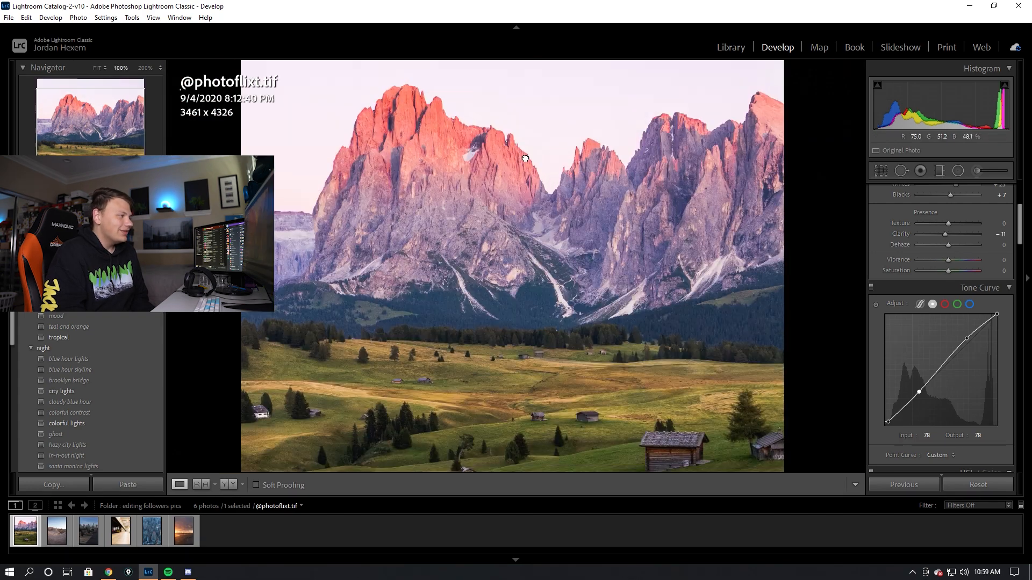
pyautogui.click(570, 208)
pyautogui.press('\\')
pyautogui.press('\\')
pyautogui.press('\\')
pyautogui.press('\\')
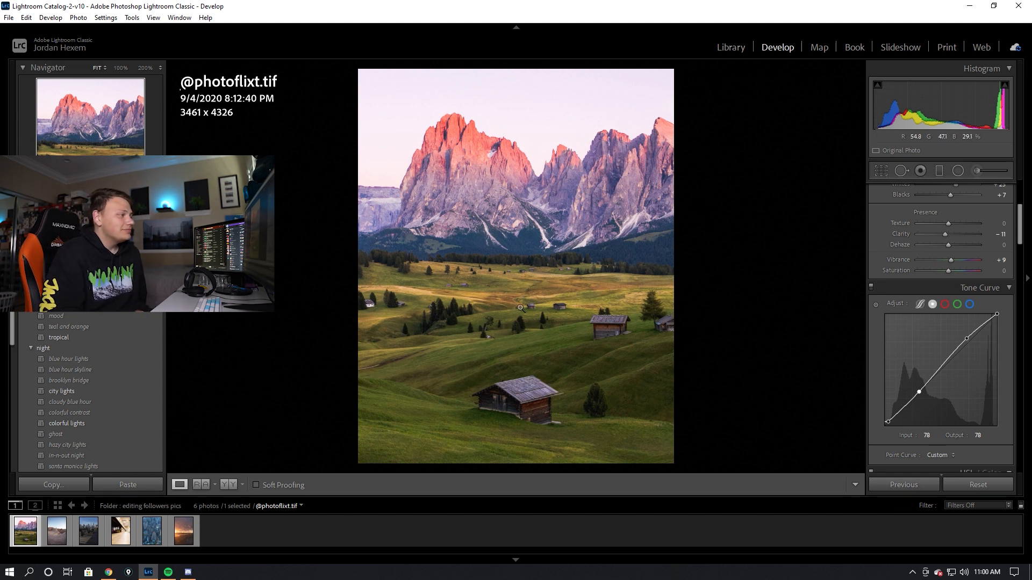
# Raise the blue channel curve's black point to output 6 and move the red channel's white point to input 250
pyautogui.scroll(-3, 873, 267)
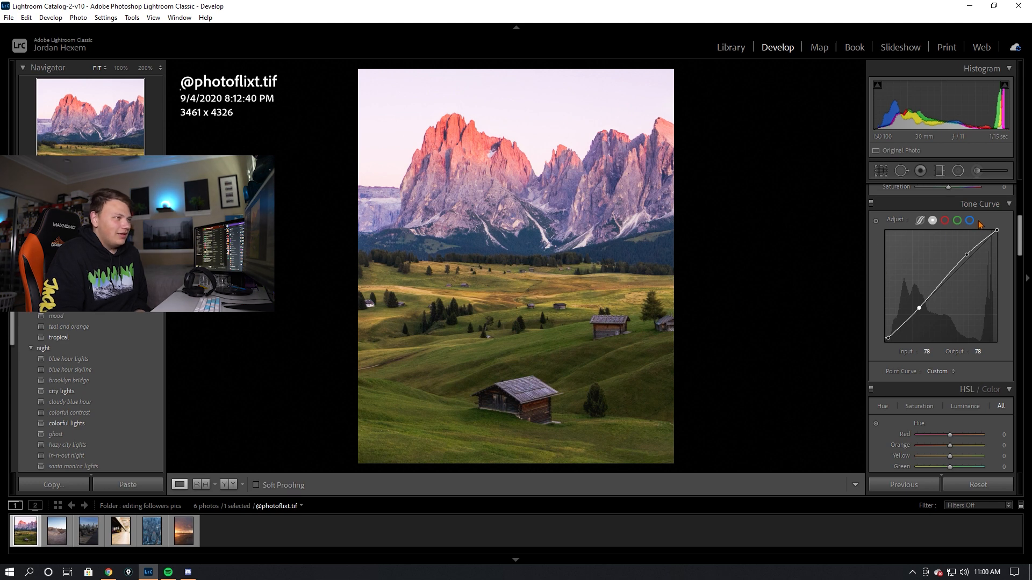
pyautogui.click(530, 301)
pyautogui.click(530, 301)
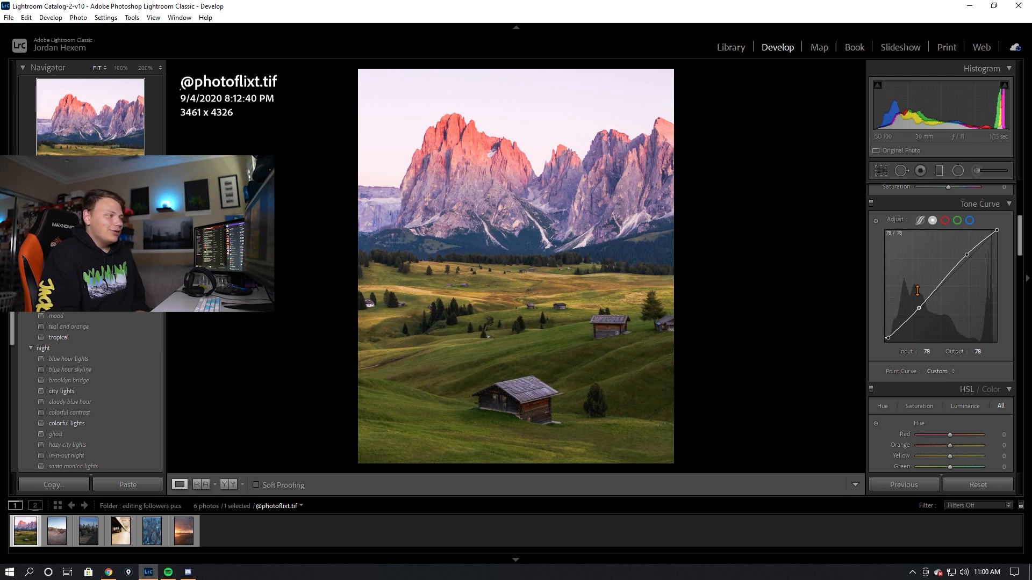
pyautogui.click(970, 220)
pyautogui.moveTo(885, 344); pyautogui.dragTo(883, 345)
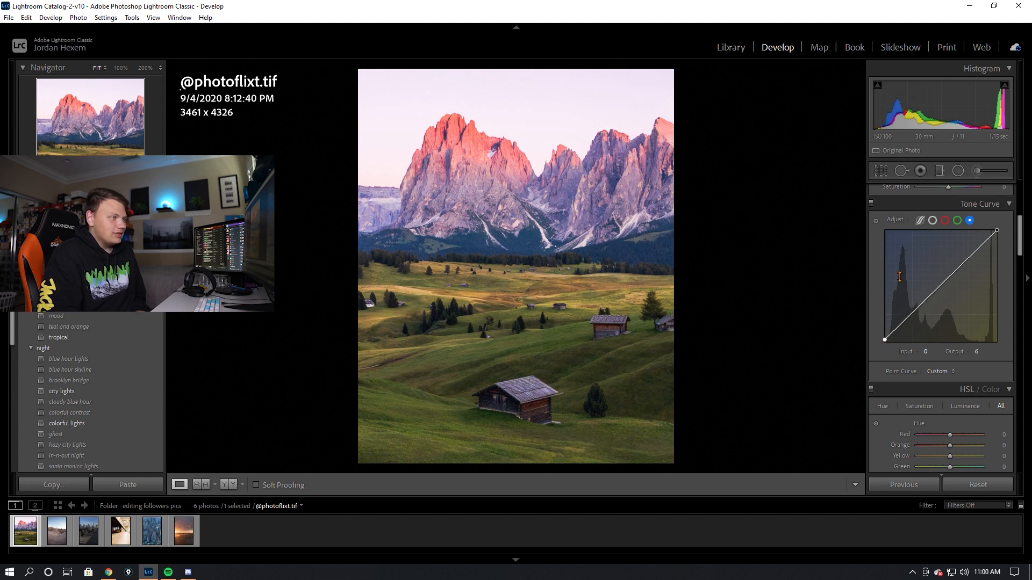
pyautogui.click(945, 220)
pyautogui.moveTo(997, 231); pyautogui.dragTo(995, 230)
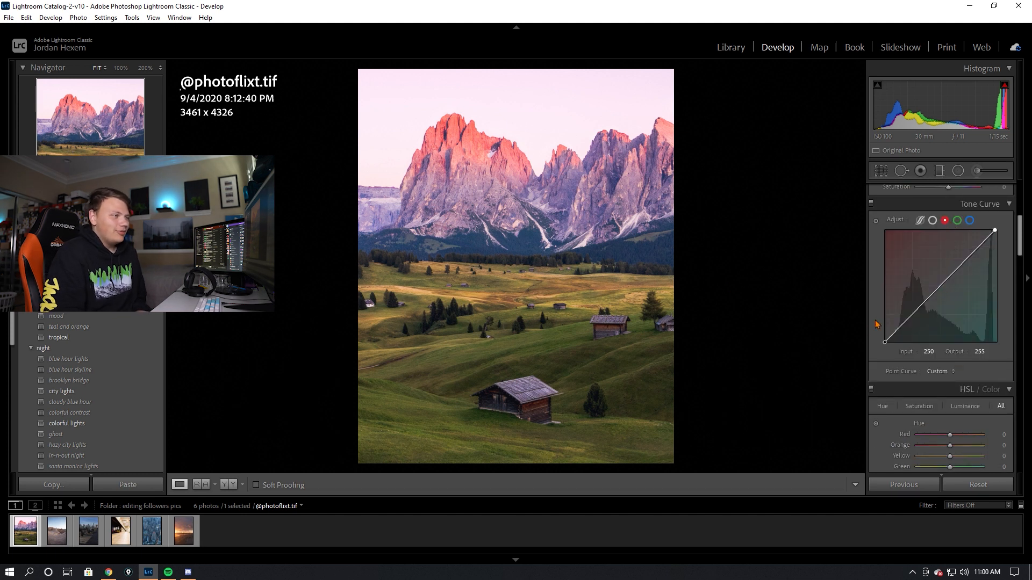
# Set the HSL yellow saturation to -2 and the yellow hue to +38
pyautogui.scroll(-2, 873, 318)
pyautogui.scroll(-4, 873, 318)
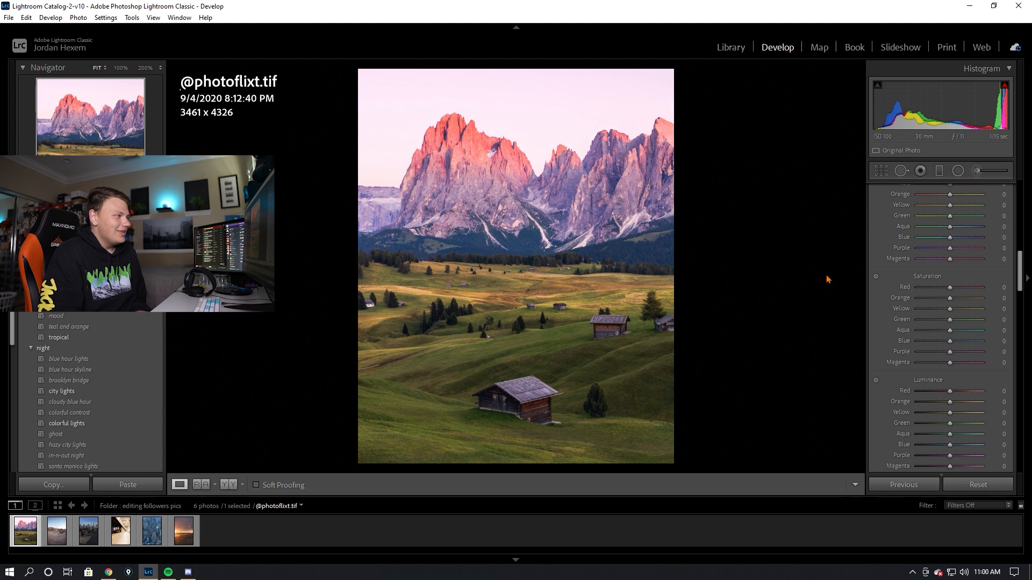
pyautogui.moveTo(950, 310)
pyautogui.mouseDown()
pyautogui.moveTo(925, 310)
pyautogui.moveTo(958, 311)
pyautogui.moveTo(949, 310)
pyautogui.mouseUp()
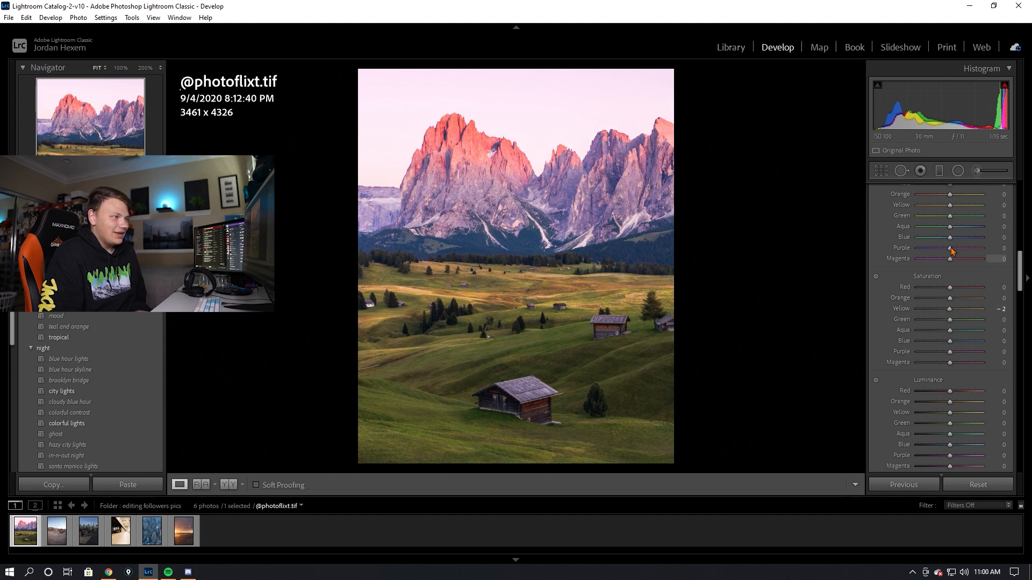
pyautogui.moveTo(950, 205); pyautogui.dragTo(962, 205)
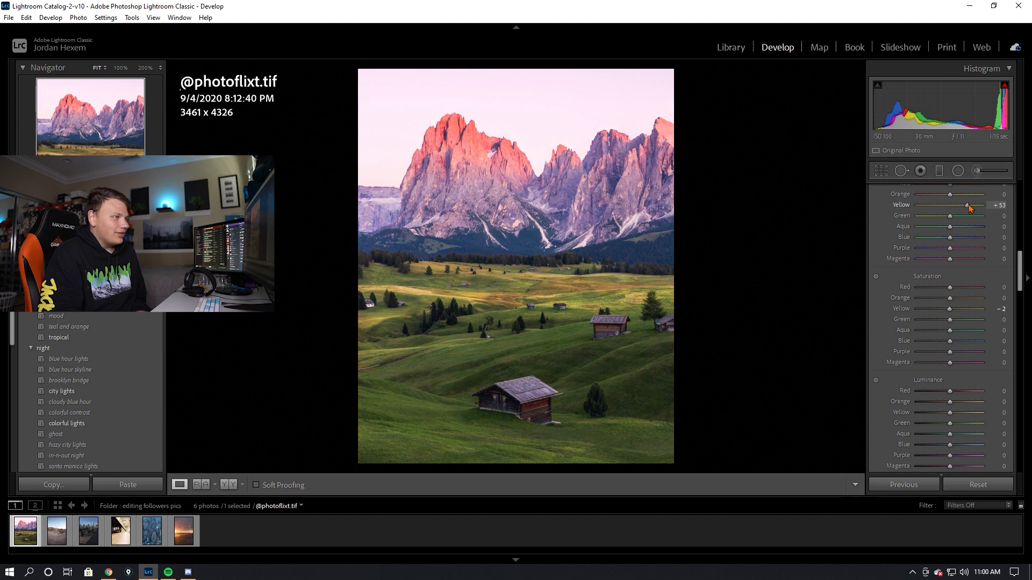
pyautogui.scroll(-5, 881, 274)
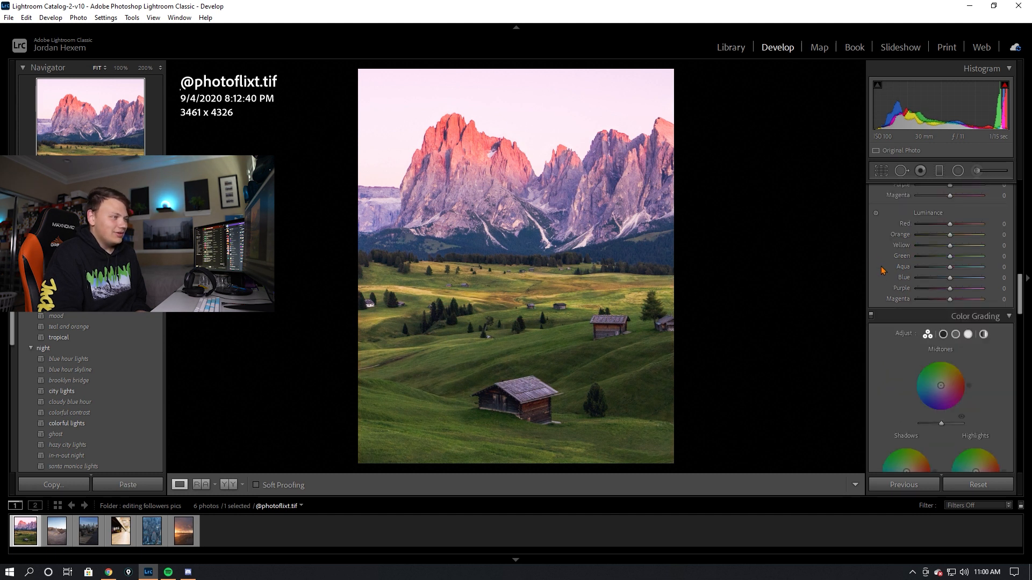
pyautogui.scroll(5, 882, 276)
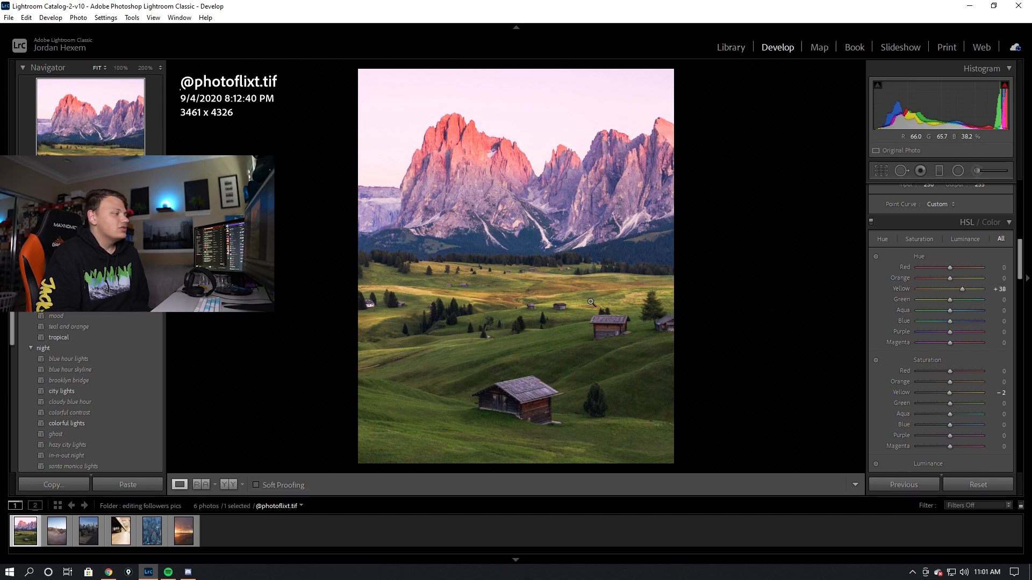
# Compare the color-adjusted meadow and mountains with the unedited photo several times
pyautogui.click(528, 274)
pyautogui.click(529, 275)
pyautogui.press('\\')
pyautogui.press('\\')
pyautogui.press('\\')
pyautogui.press('\\')
pyautogui.press('\\')
pyautogui.press('\\')
pyautogui.press('\\')
pyautogui.press('\\')
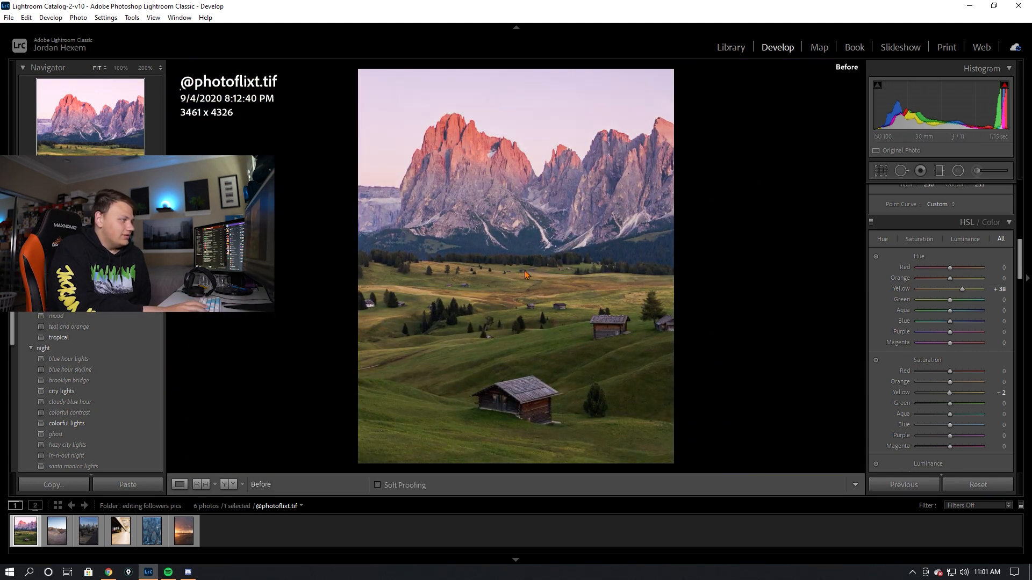
pyautogui.press('\\')
pyautogui.press('\\')
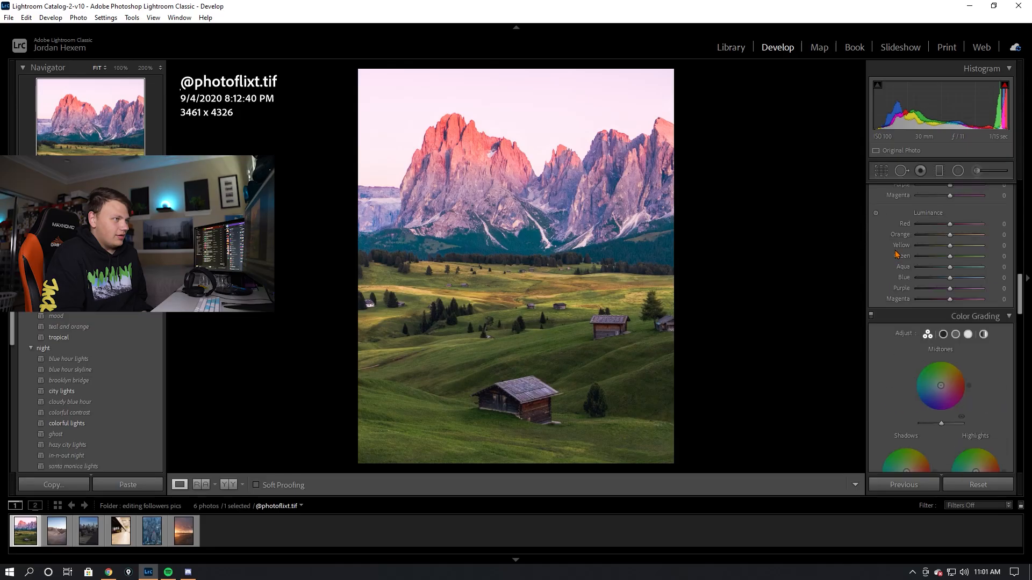
# Darken the midtones in color grading and grade the shadows to hue 111, saturation 16 and luminance -13
pyautogui.scroll(-3, 935, 322)
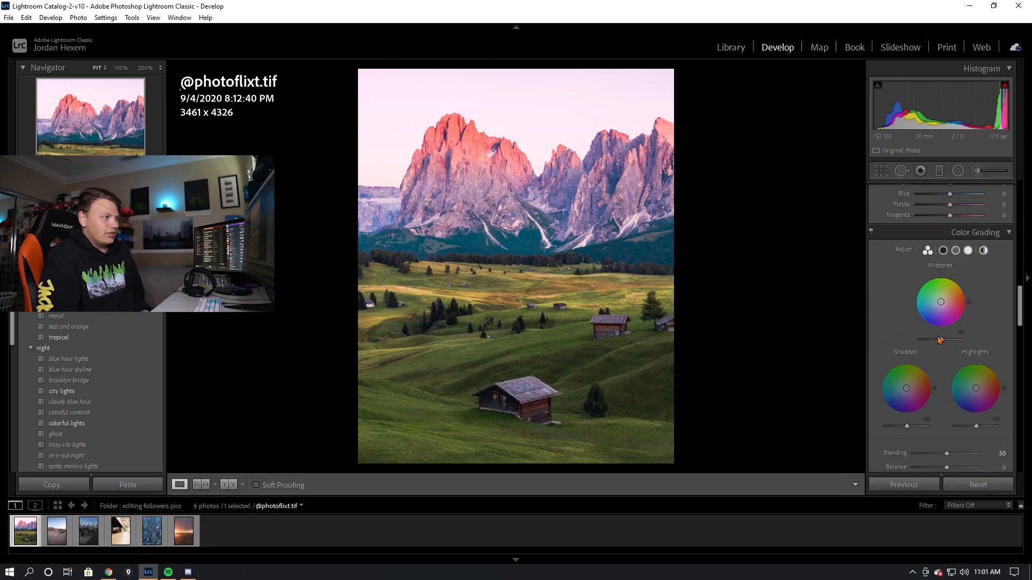
pyautogui.moveTo(908, 342); pyautogui.dragTo(905, 339)
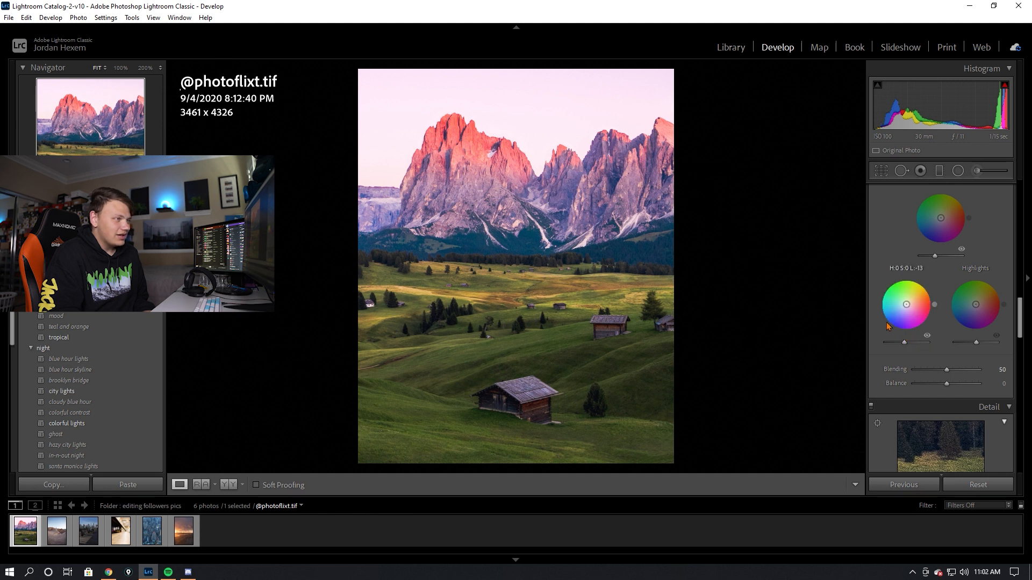
pyautogui.moveTo(908, 310); pyautogui.dragTo(905, 301)
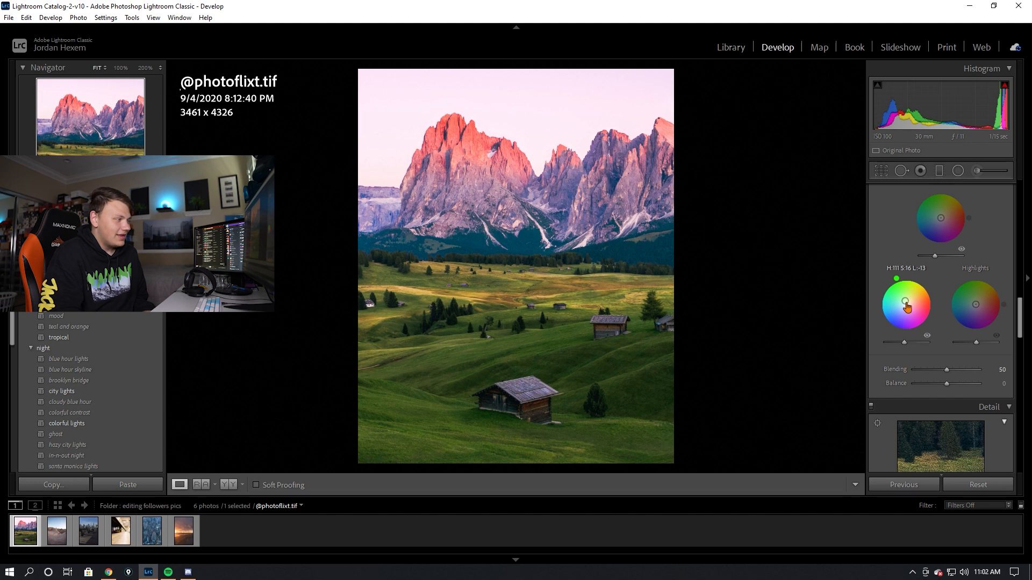
# Compare the color-graded photo with the original to judge the green shadow tint
pyautogui.press('\\')
pyautogui.press('\\')
pyautogui.press('\\')
pyautogui.press('\\')
pyautogui.press('\\')
pyautogui.press('\\')
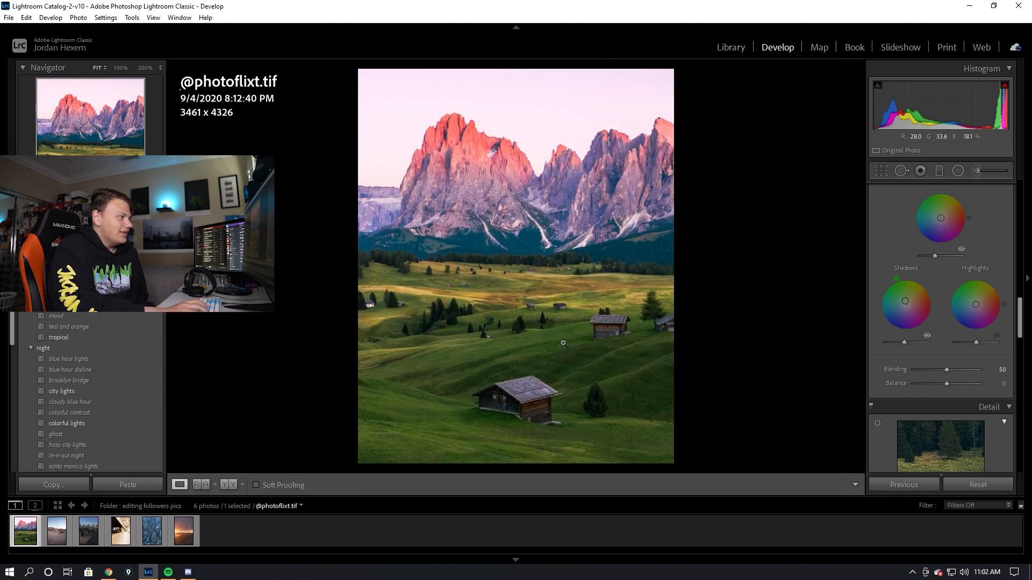
pyautogui.press('\\')
pyautogui.press('\\')
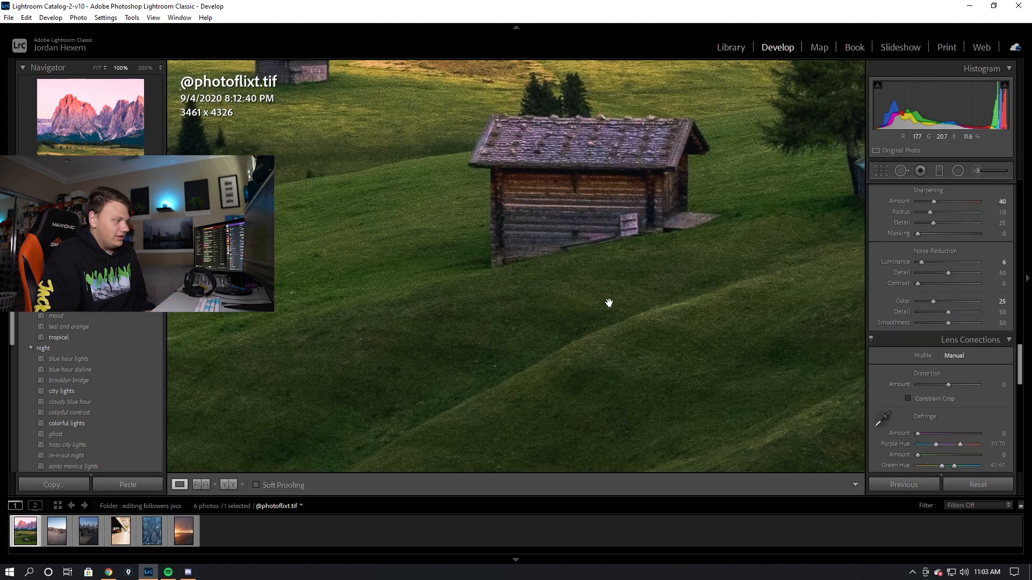
# Set luminance noise reduction to 14, sharpening amount to 62 and sharpening masking to 18
pyautogui.click(502, 275)
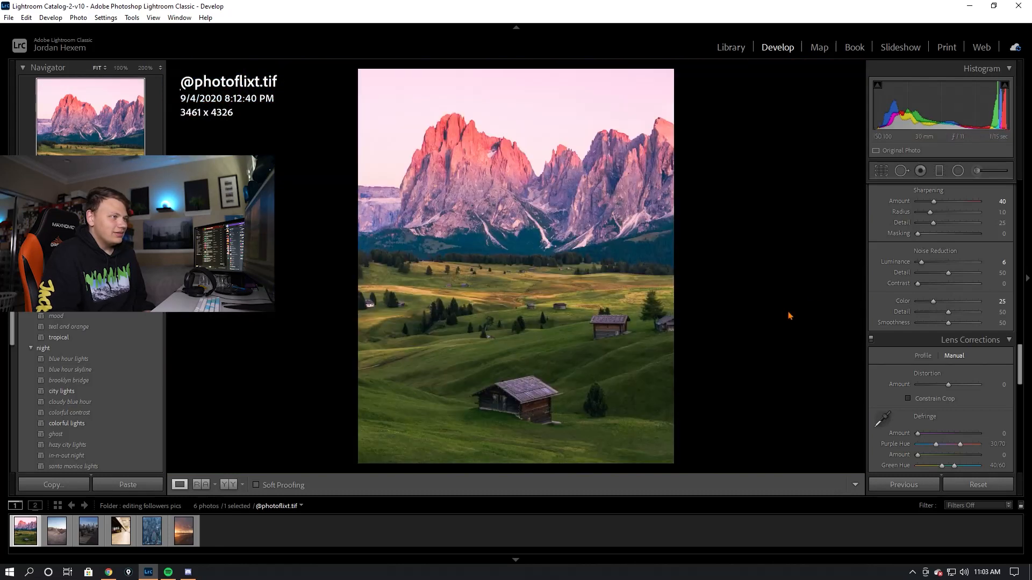
pyautogui.scroll(3, 925, 265)
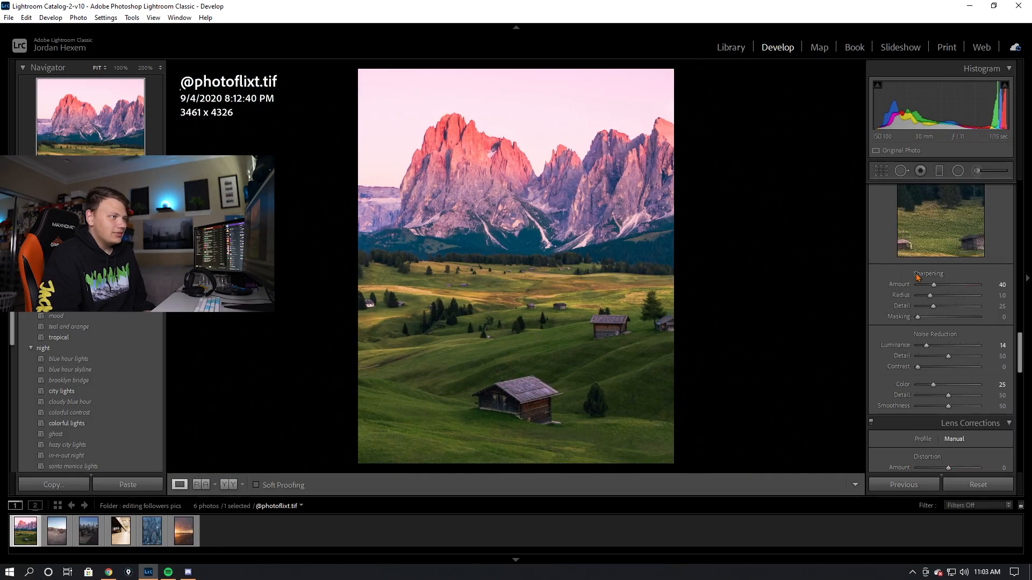
pyautogui.moveTo(934, 286); pyautogui.dragTo(940, 292)
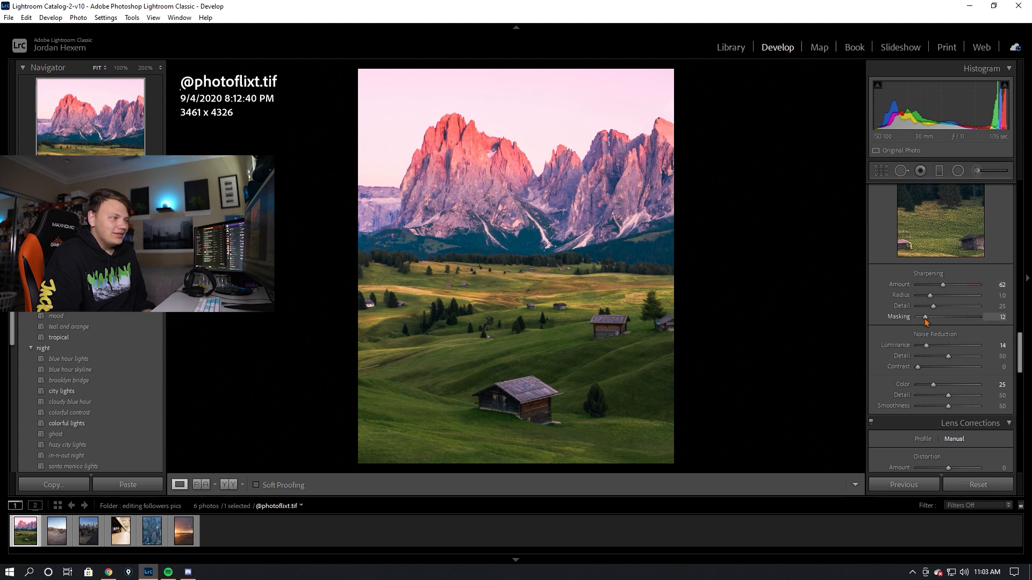
pyautogui.moveTo(928, 322); pyautogui.dragTo(929, 321)
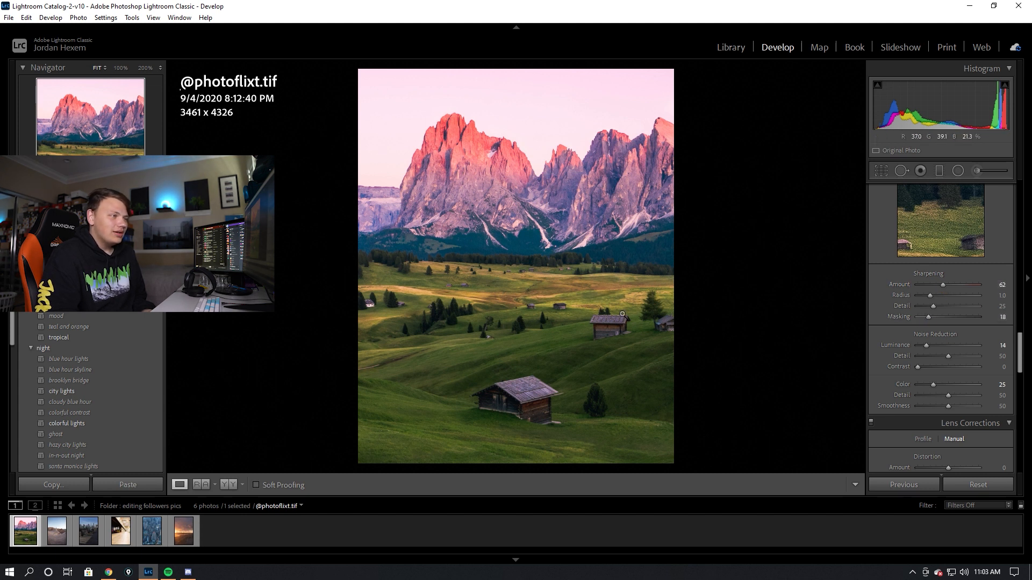
# Zoom in on the meadow and compare the sharpened, noise-reduced detail with the original photo
pyautogui.click(512, 278)
pyautogui.moveTo(511, 279); pyautogui.dragTo(794, 223)
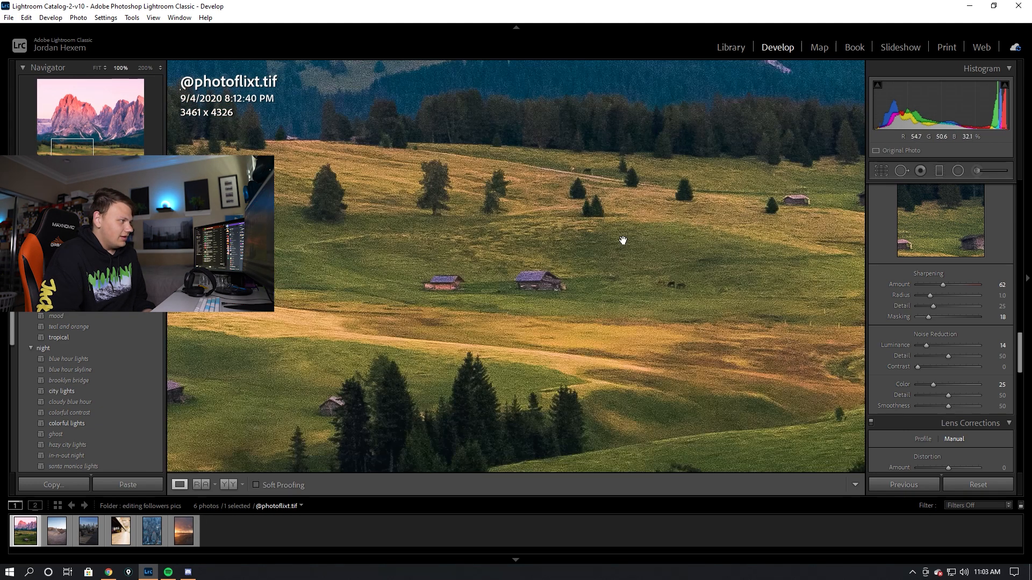
pyautogui.press('\\')
pyautogui.press('\\')
pyautogui.press('\\')
pyautogui.press('\\')
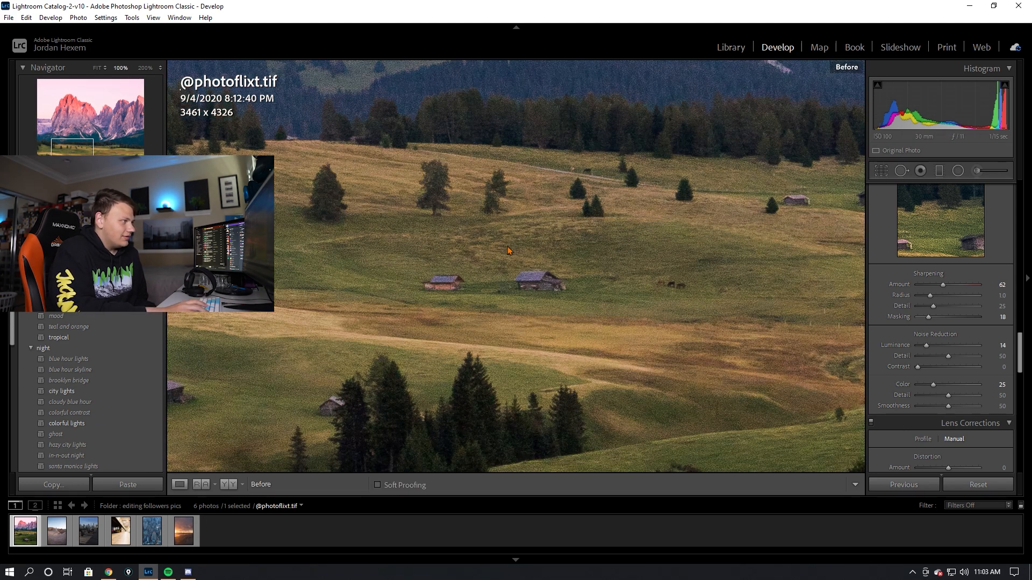
pyautogui.click(635, 343)
# Add a subtle post-crop vignette with amount -5, midpoint 18 and feather 100
pyautogui.scroll(-5, 876, 317)
pyautogui.scroll(-5, 876, 317)
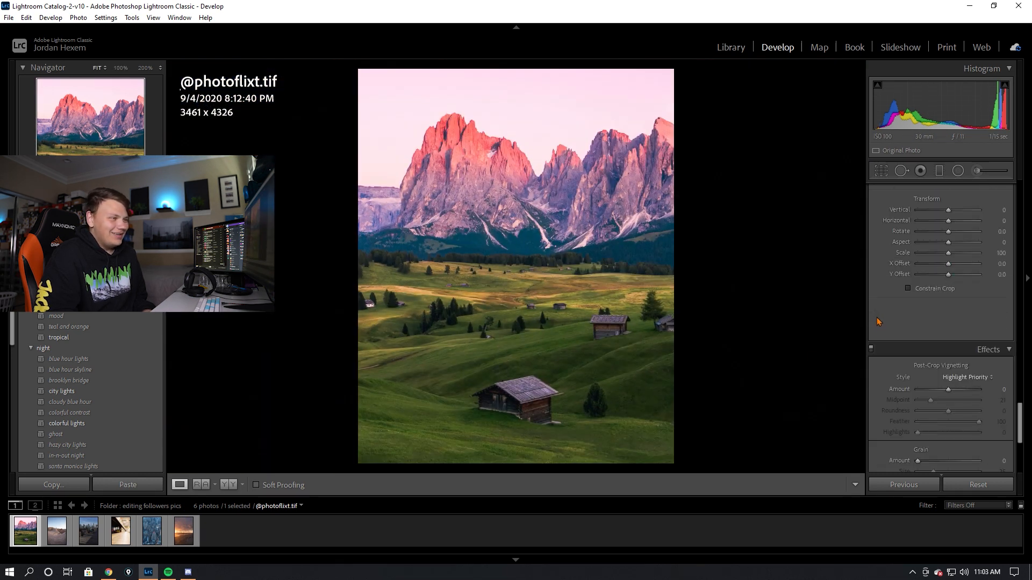
pyautogui.moveTo(947, 308); pyautogui.dragTo(934, 319)
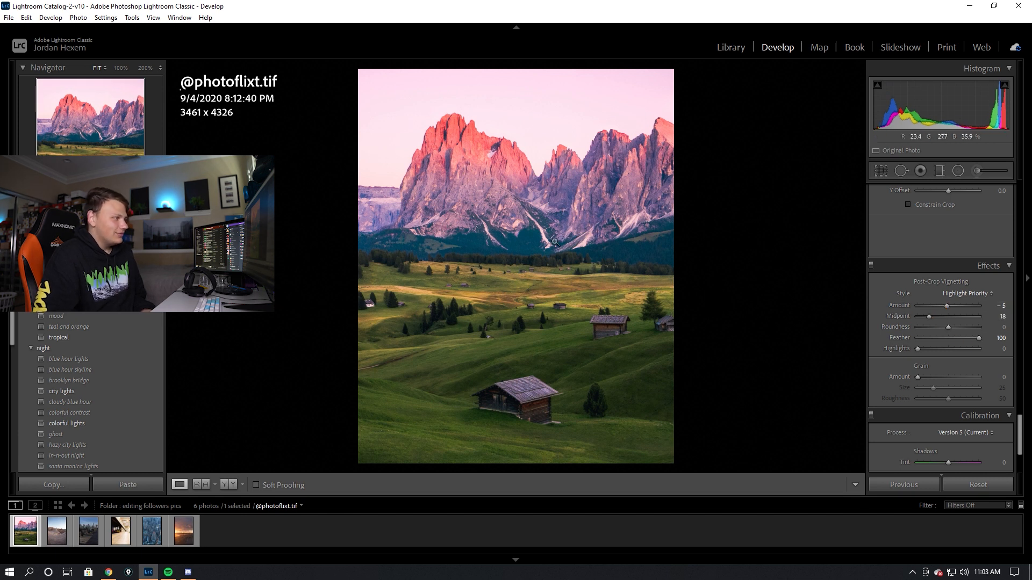
# In camera calibration, set the red primary hue to +12 and its saturation to +14
pyautogui.scroll(-2, 887, 363)
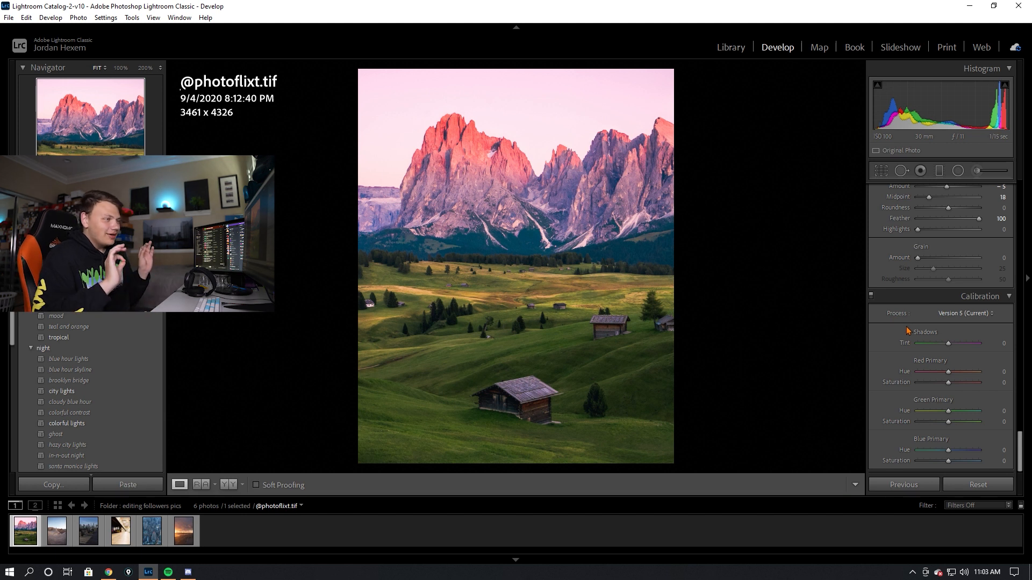
pyautogui.moveTo(948, 372)
pyautogui.mouseDown()
pyautogui.moveTo(960, 375)
pyautogui.moveTo(944, 378)
pyautogui.moveTo(953, 380)
pyautogui.mouseUp()
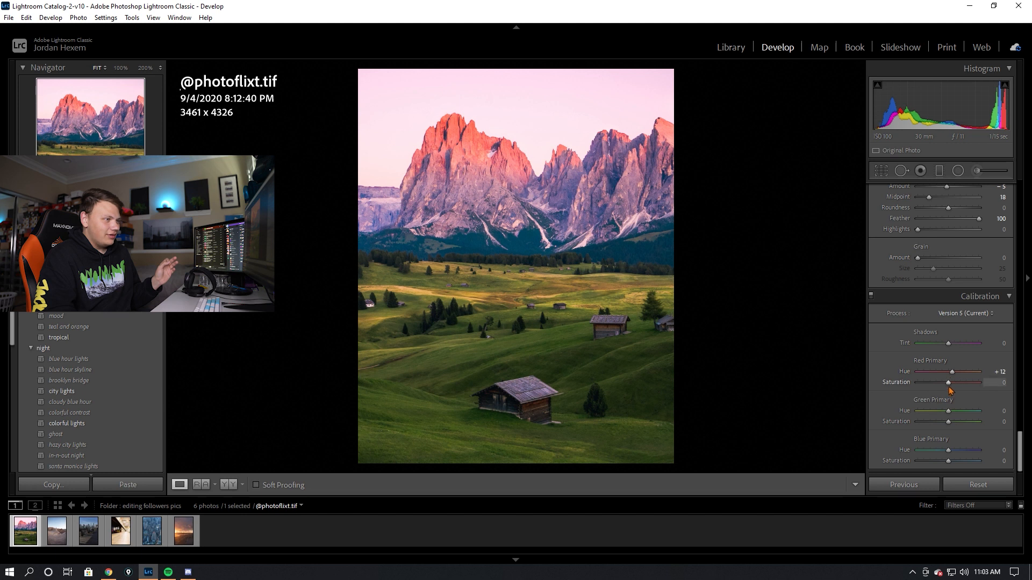
pyautogui.moveTo(949, 382)
pyautogui.mouseDown()
pyautogui.moveTo(962, 383)
pyautogui.moveTo(953, 383)
pyautogui.mouseUp()
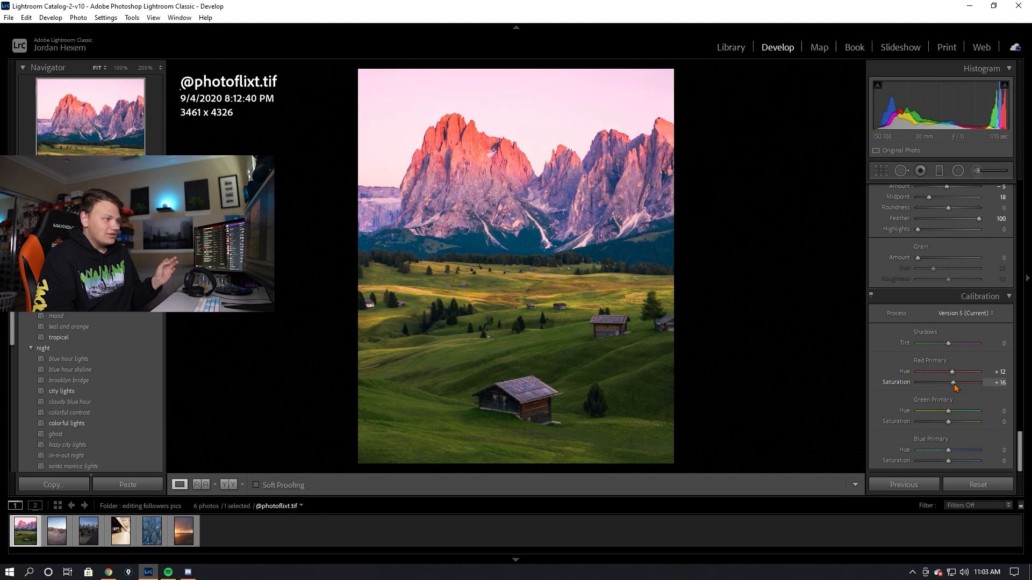
# Set the green primary hue to +35 in calibration, and reset the blue primary hue after trying about -21
pyautogui.moveTo(948, 411); pyautogui.dragTo(962, 411)
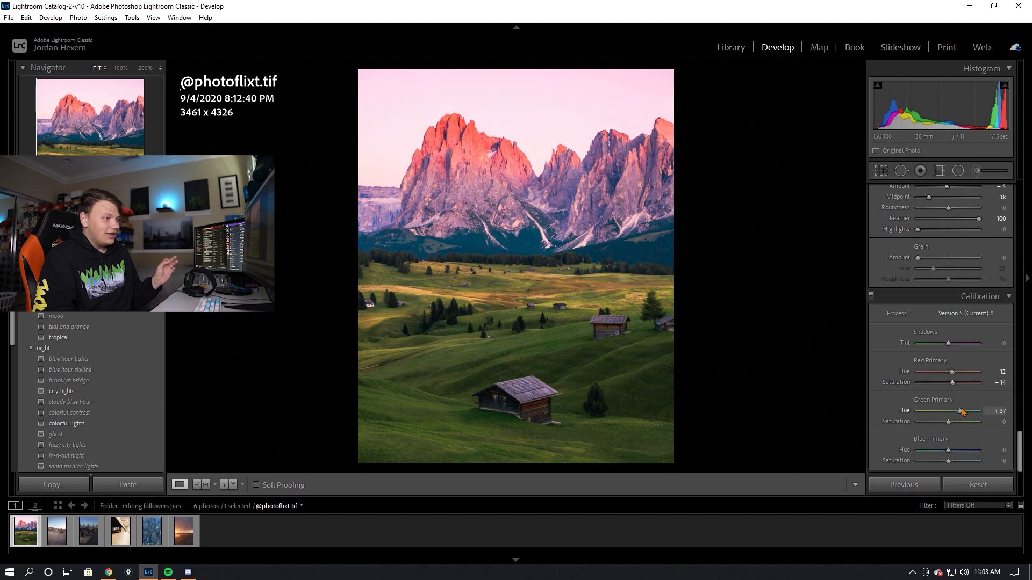
pyautogui.moveTo(962, 412); pyautogui.dragTo(964, 412)
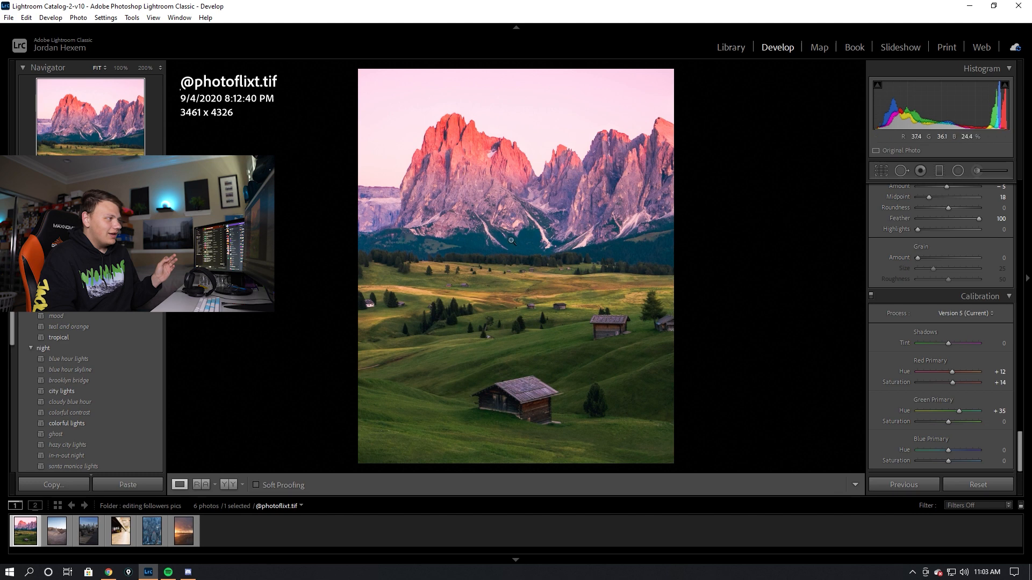
pyautogui.click(570, 209)
pyautogui.click(568, 206)
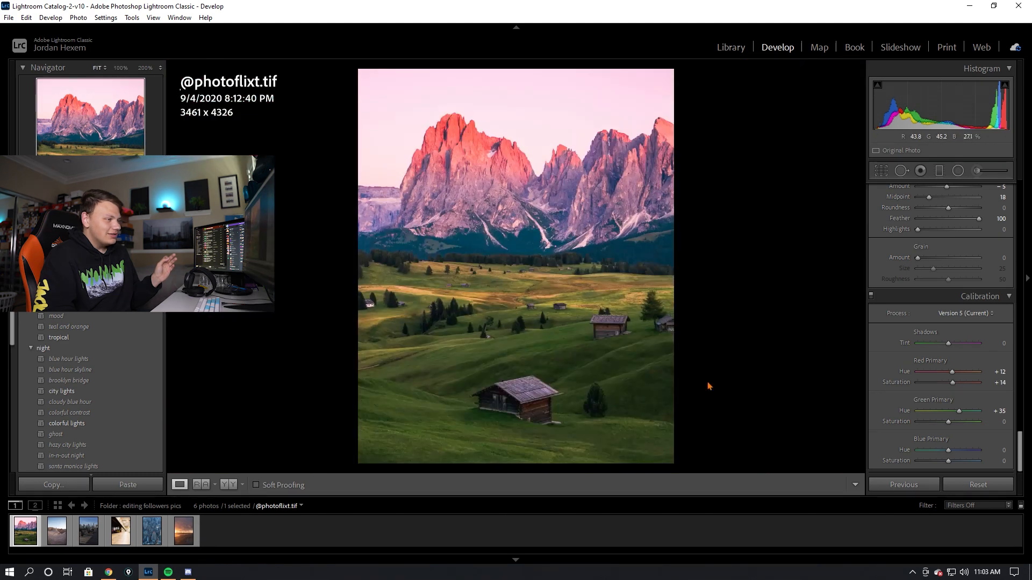
pyautogui.moveTo(948, 452); pyautogui.dragTo(942, 452)
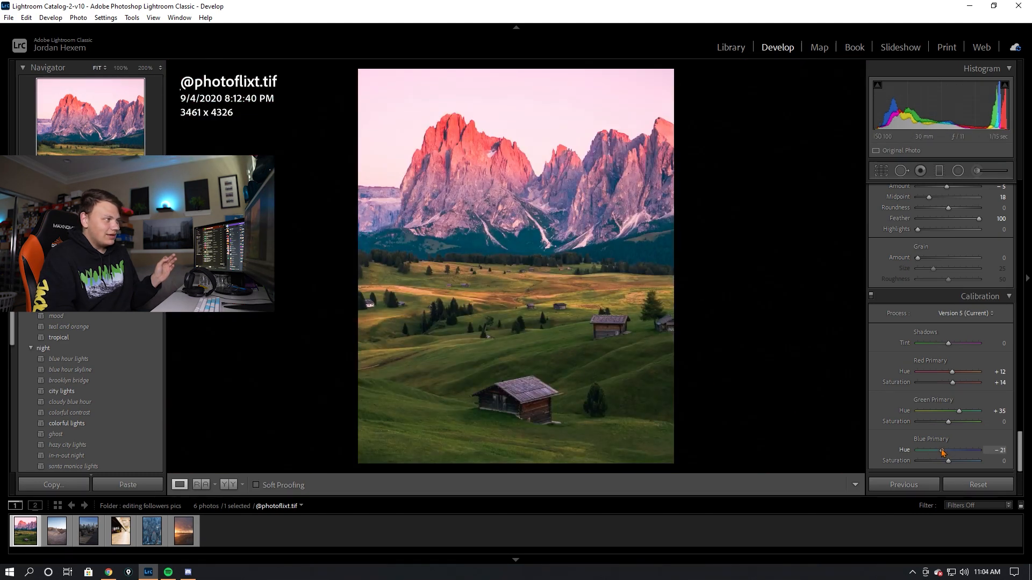
pyautogui.doubleClick(941, 451)
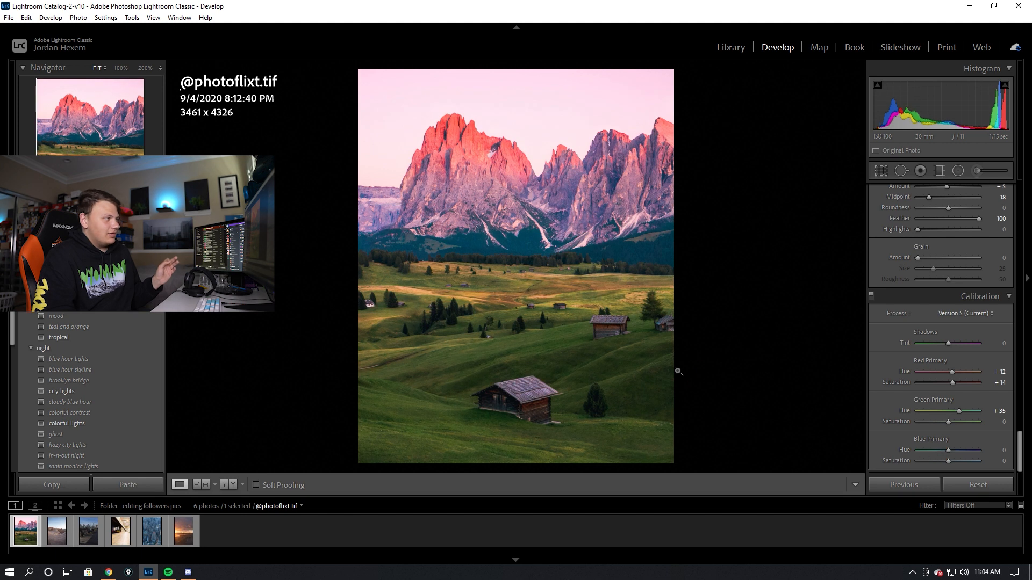
# Draw a wide radial filter across the lower mountains and forest and cool its temperature to -14
pyautogui.click(957, 170)
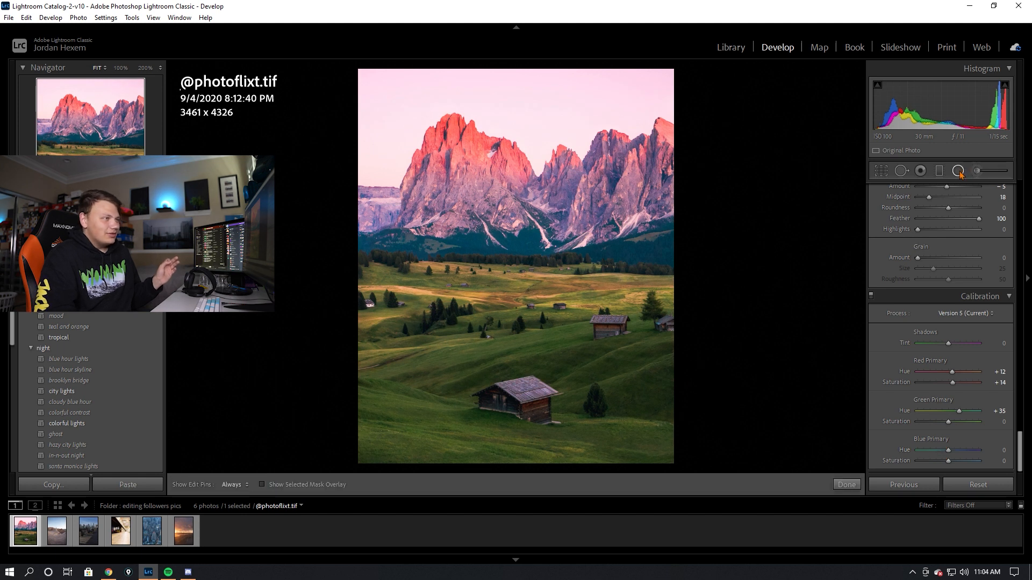
pyautogui.moveTo(529, 223); pyautogui.dragTo(917, 307)
pyautogui.moveTo(946, 221); pyautogui.dragTo(947, 225)
pyautogui.moveTo(526, 137); pyautogui.dragTo(529, 155)
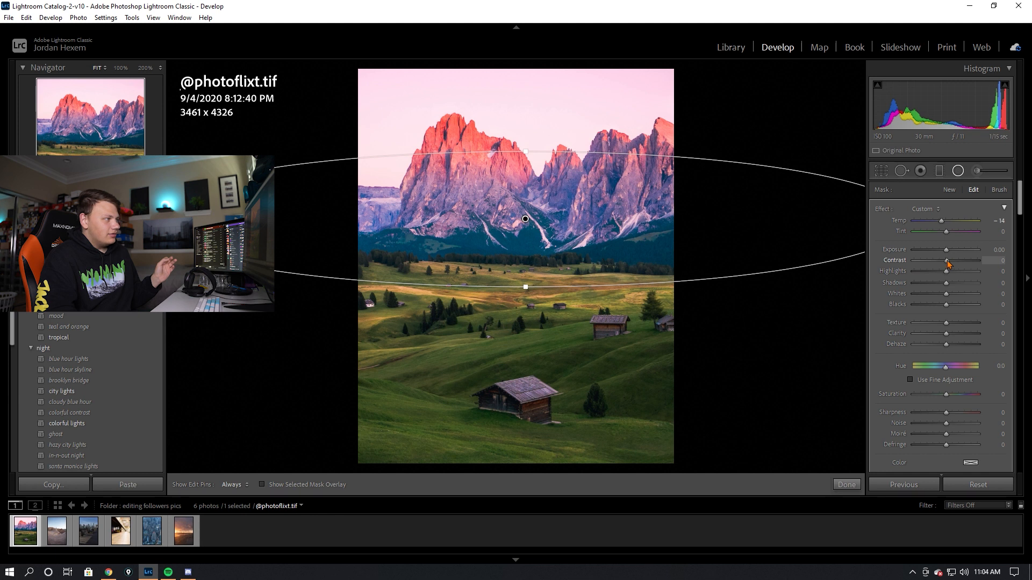
# Set the radial filter's contrast to 13, reset its dehaze after a trial, and make the ellipse slightly shorter
pyautogui.moveTo(955, 261); pyautogui.dragTo(954, 261)
pyautogui.moveTo(946, 344); pyautogui.dragTo(952, 346)
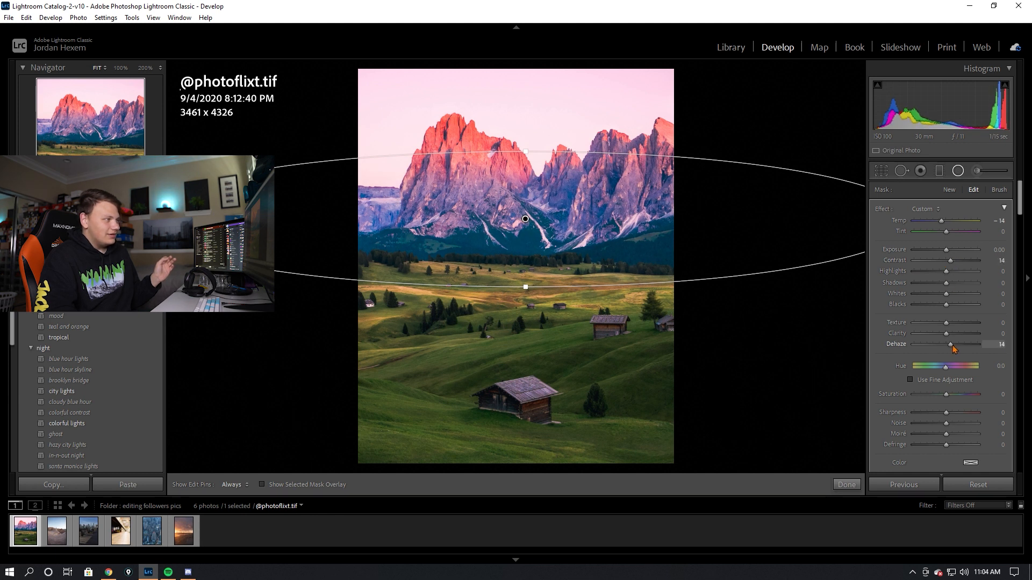
pyautogui.doubleClick(893, 344)
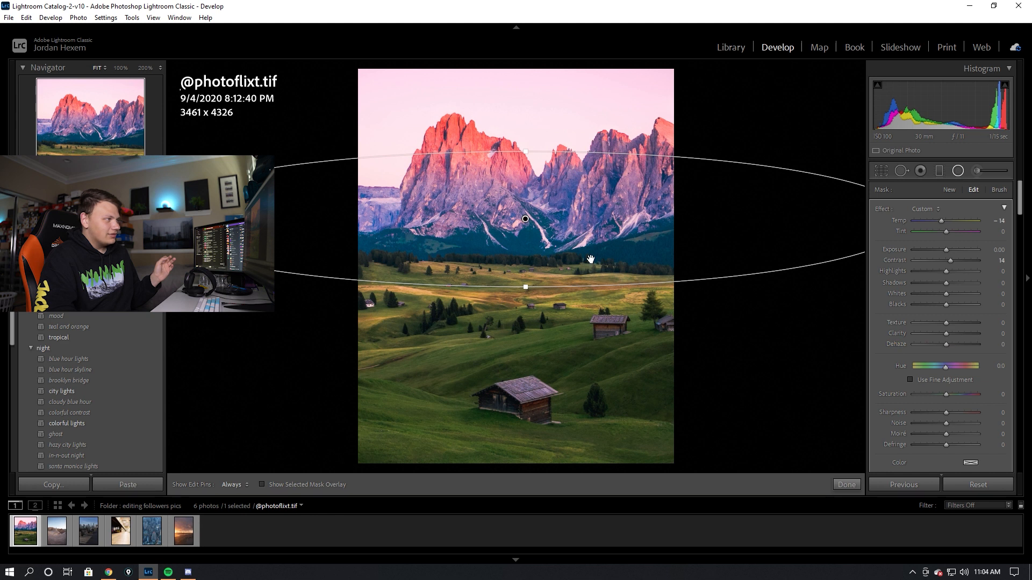
pyautogui.moveTo(527, 293); pyautogui.dragTo(528, 290)
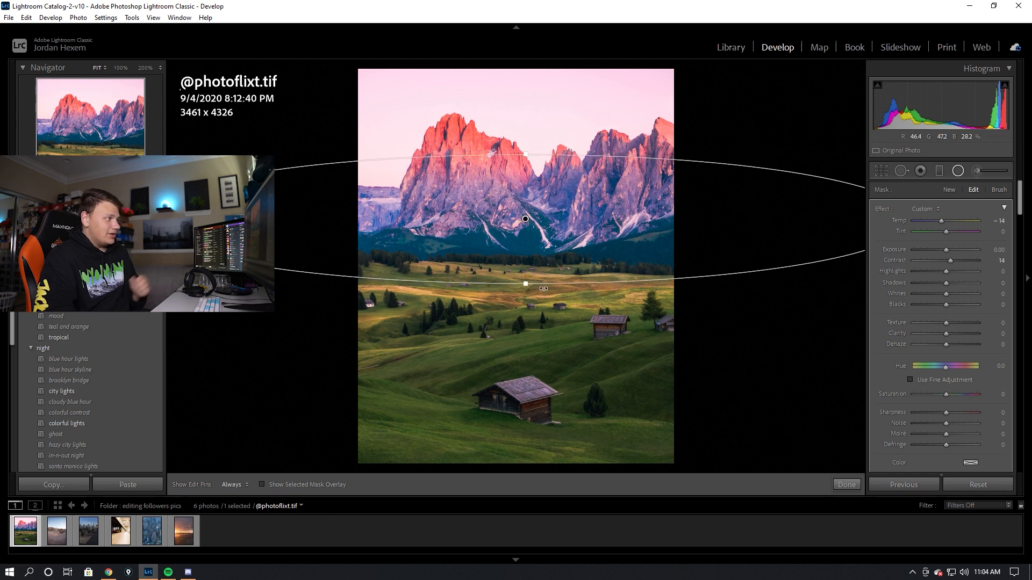
pyautogui.moveTo(951, 262); pyautogui.dragTo(950, 265)
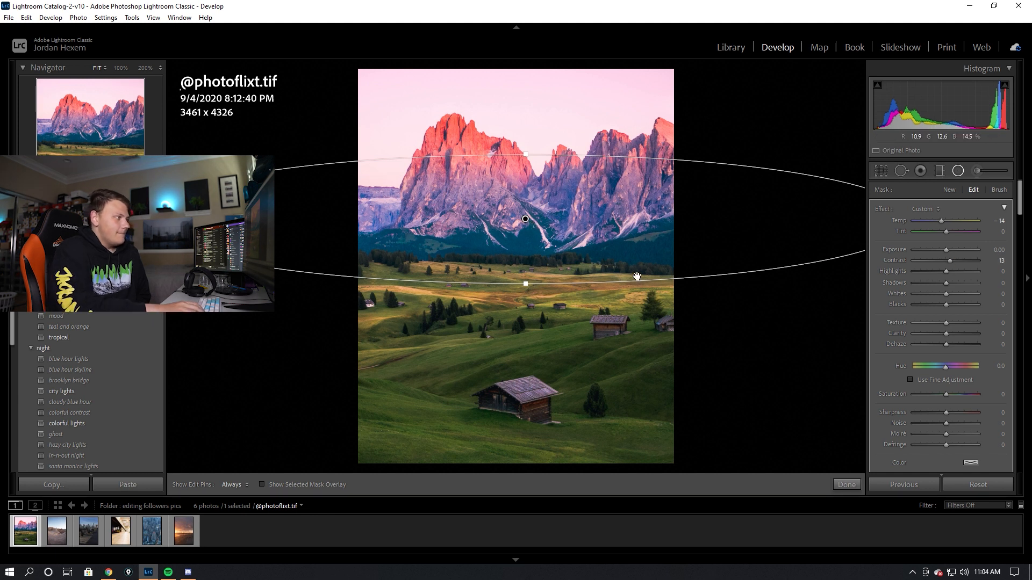
# Close the radial filter and compare the cooled mountain base with the original photo
pyautogui.hotkey('shift', 'm')
pyautogui.press('\\')
pyautogui.press('\\')
pyautogui.press('\\')
pyautogui.press('\\')
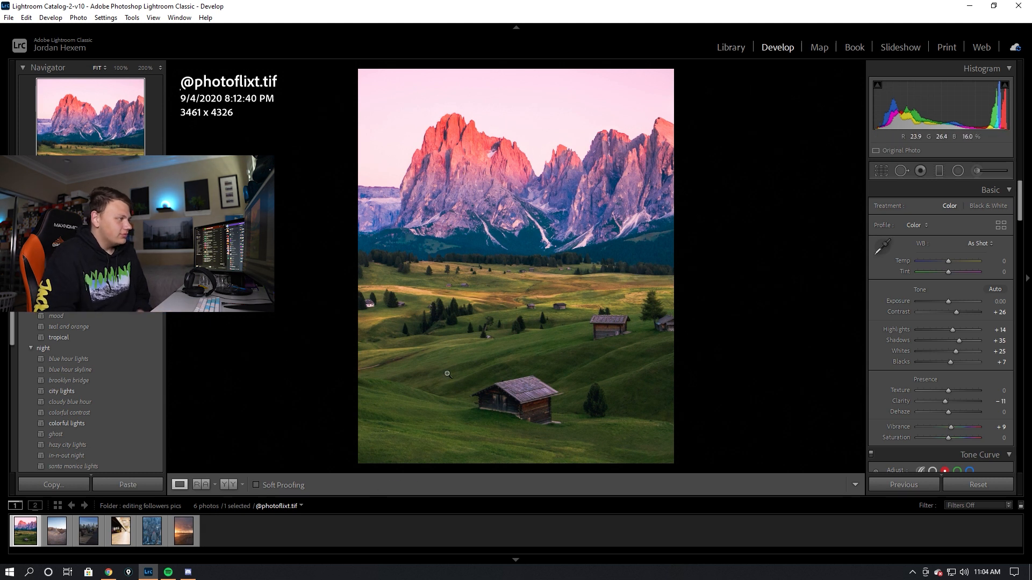
# Add a graduated filter rising over the meadow, reset its contrast, raise its exposure and check against the original
pyautogui.click(940, 171)
pyautogui.moveTo(537, 324); pyautogui.dragTo(542, 223)
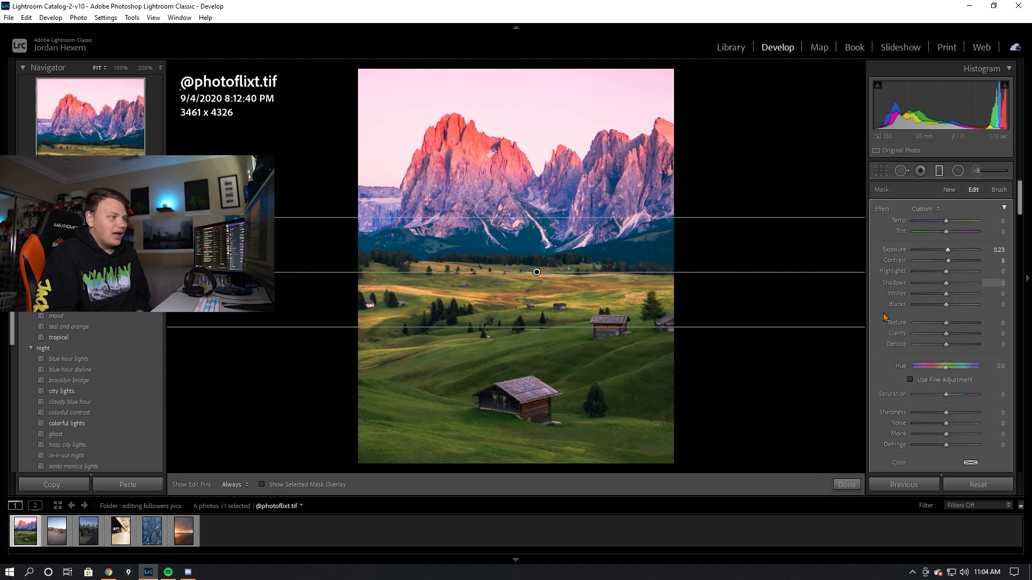
pyautogui.scroll(-3, 902, 351)
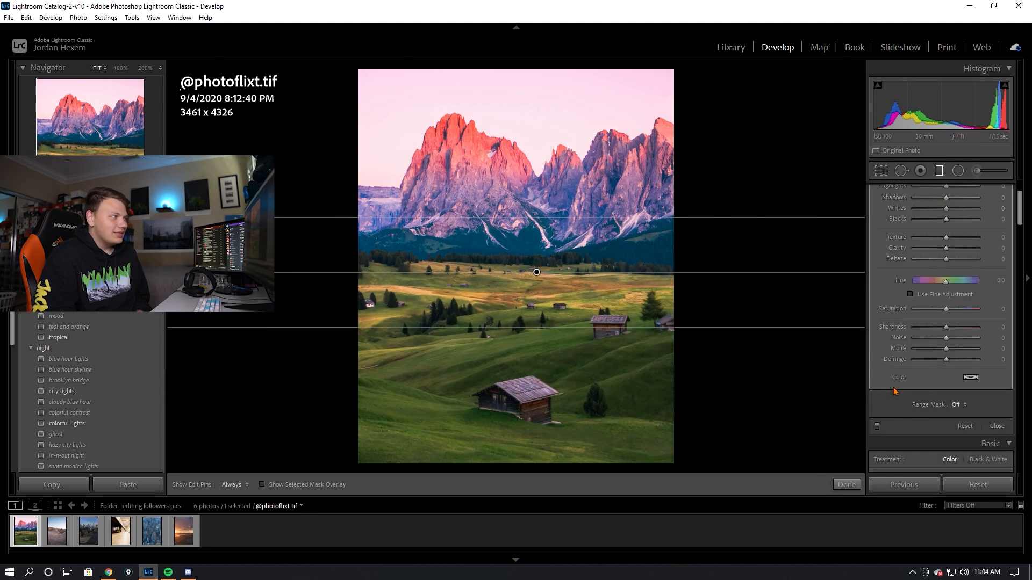
pyautogui.scroll(3, 895, 391)
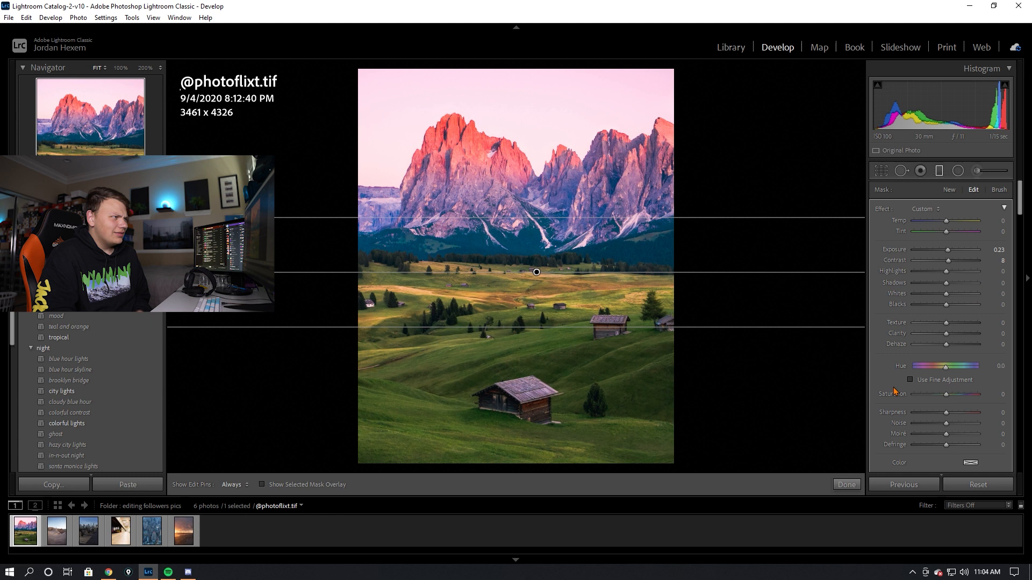
pyautogui.doubleClick(948, 261)
pyautogui.moveTo(947, 250); pyautogui.dragTo(949, 252)
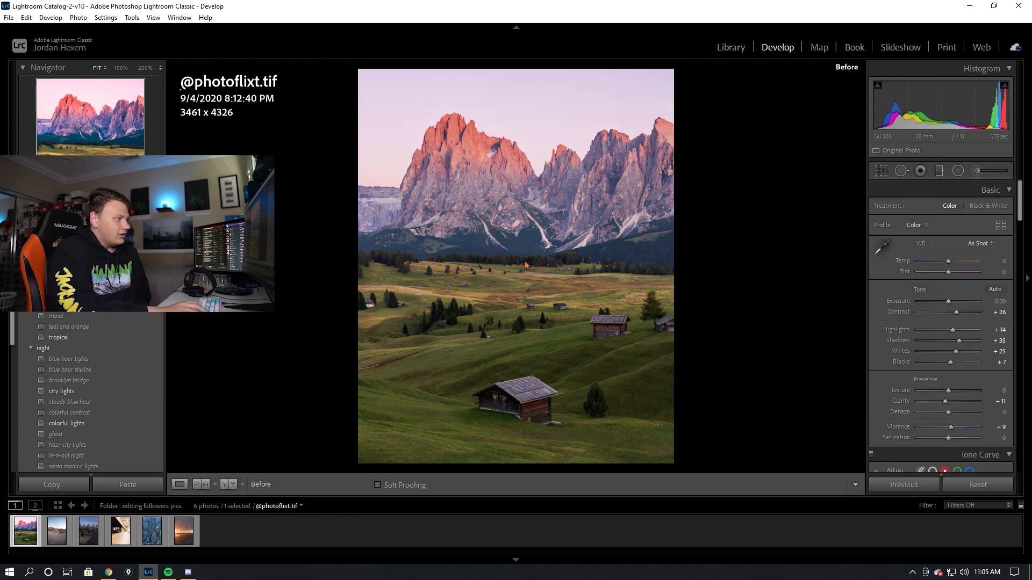
pyautogui.press('\\')
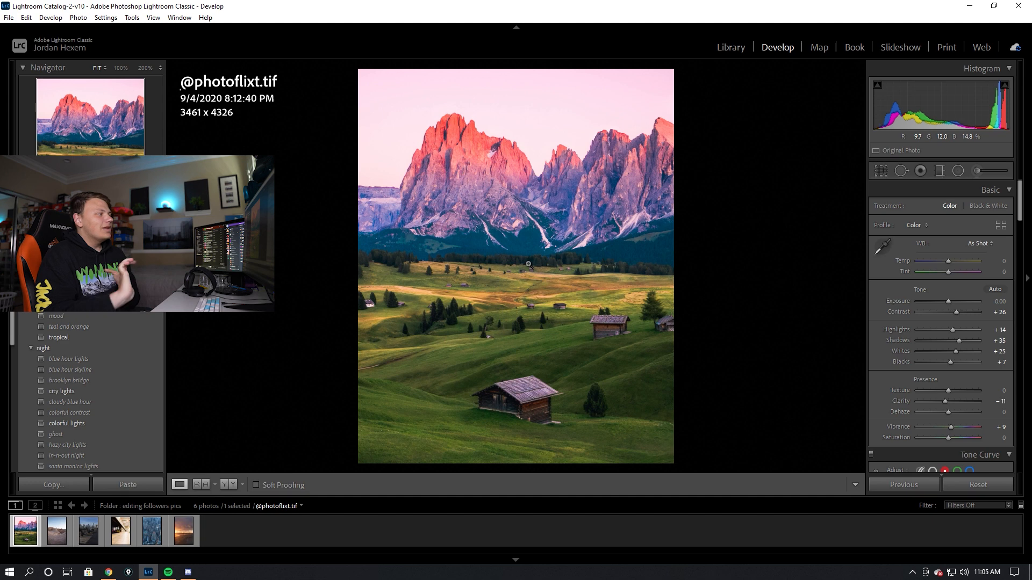
# Set texture to +5 and dehaze to +7 while checking mountain detail, and show the before and after side by side
pyautogui.click(534, 185)
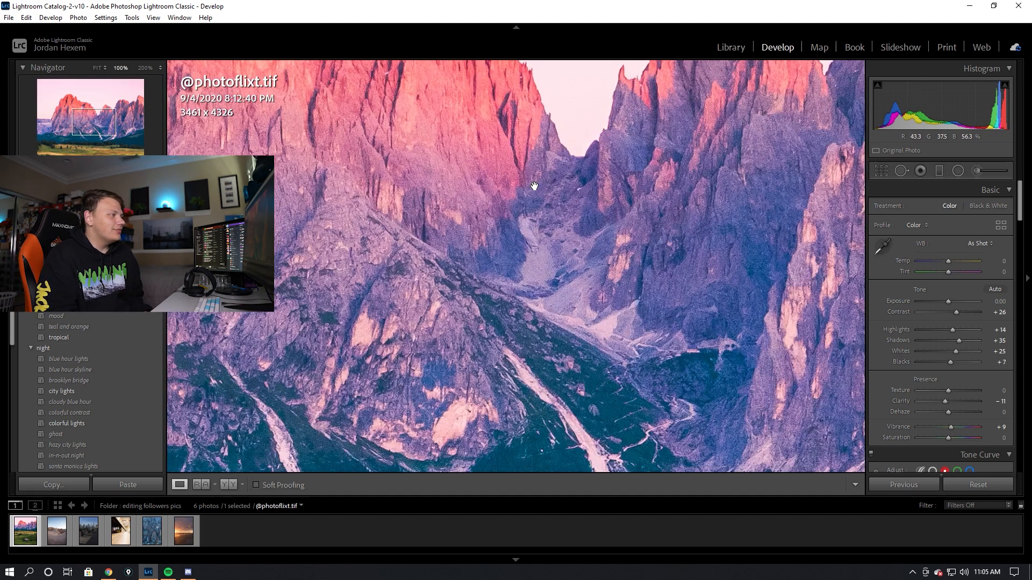
pyautogui.click(536, 186)
pyautogui.moveTo(948, 390); pyautogui.dragTo(952, 414)
pyautogui.click(565, 223)
pyautogui.click(516, 227)
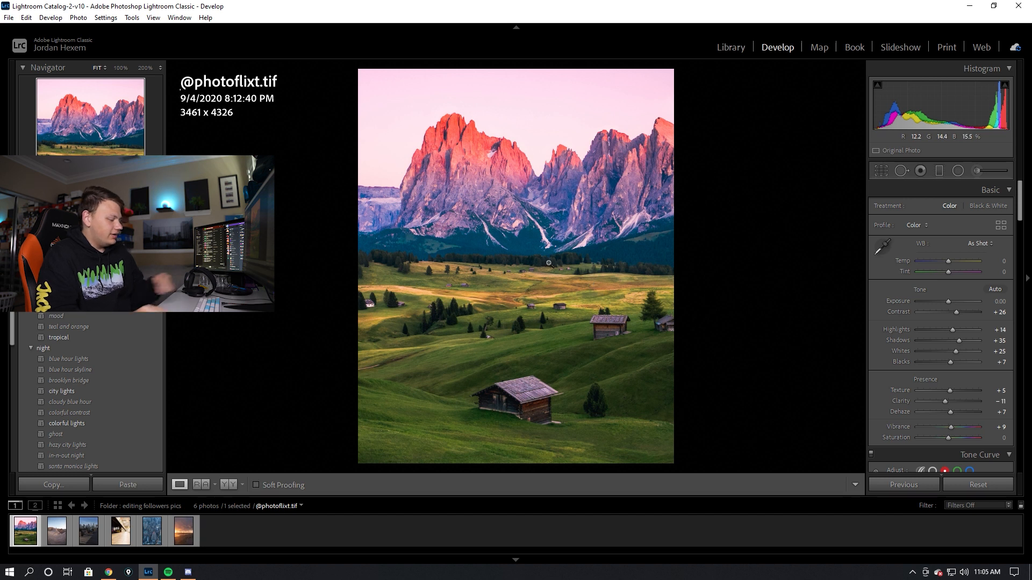
pyautogui.press('y')
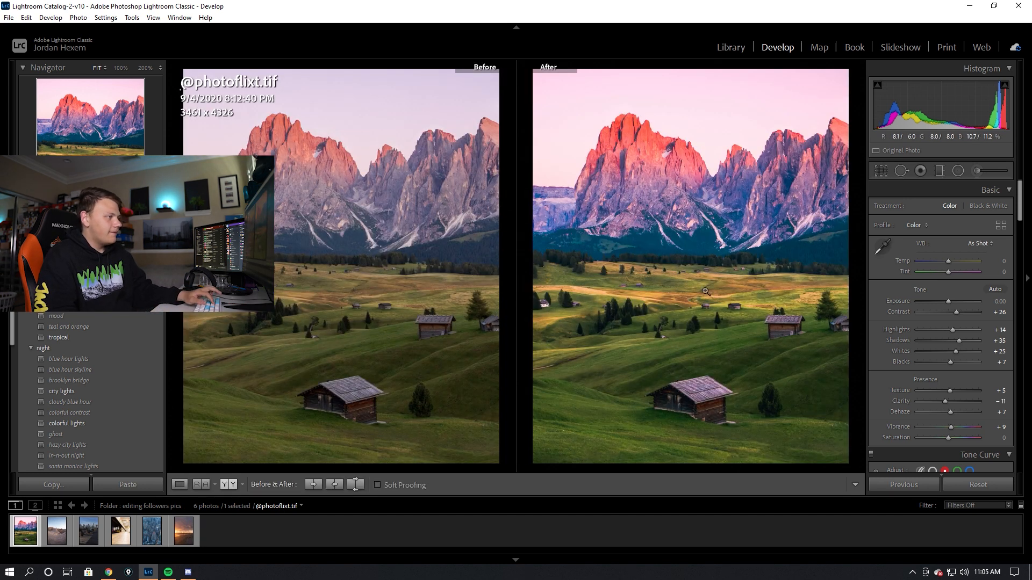
# Brush over the dark front of the foreground cabin with exposure 0.98 and contrast reset to 0
pyautogui.press('k')
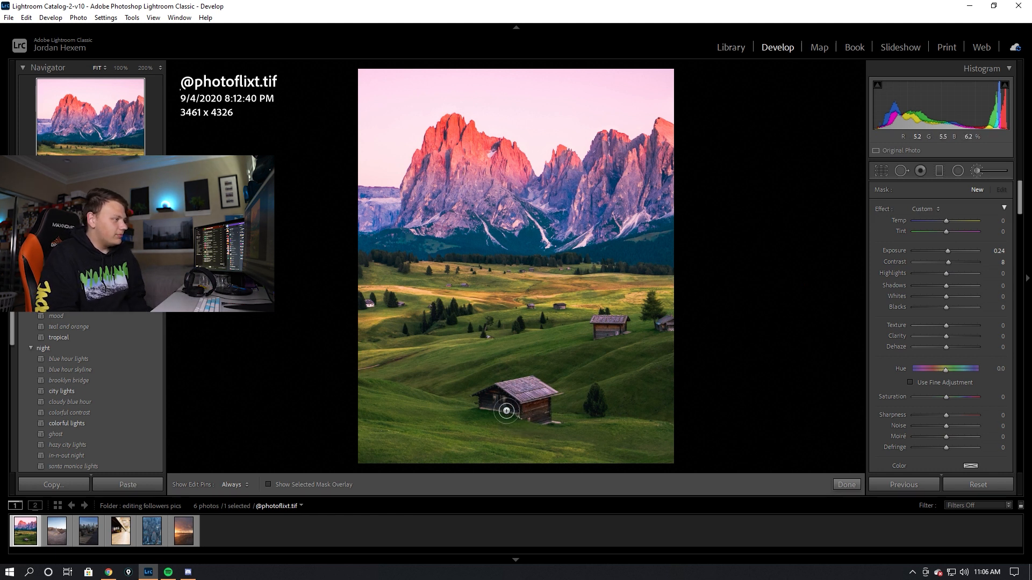
pyautogui.moveTo(507, 411)
pyautogui.mouseDown()
pyautogui.moveTo(540, 406)
pyautogui.moveTo(555, 428)
pyautogui.mouseUp()
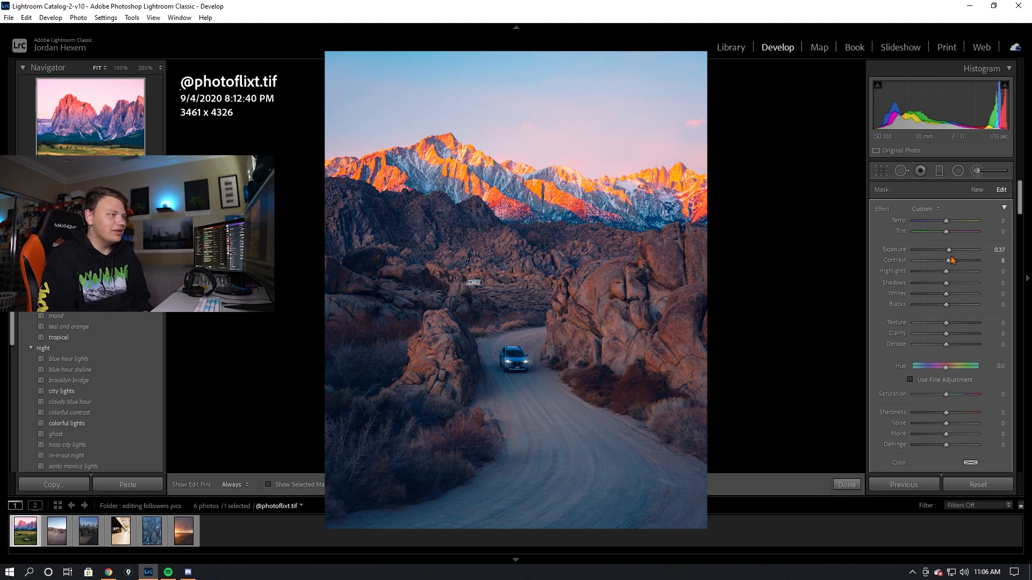
pyautogui.doubleClick(949, 261)
pyautogui.moveTo(947, 250); pyautogui.dragTo(955, 254)
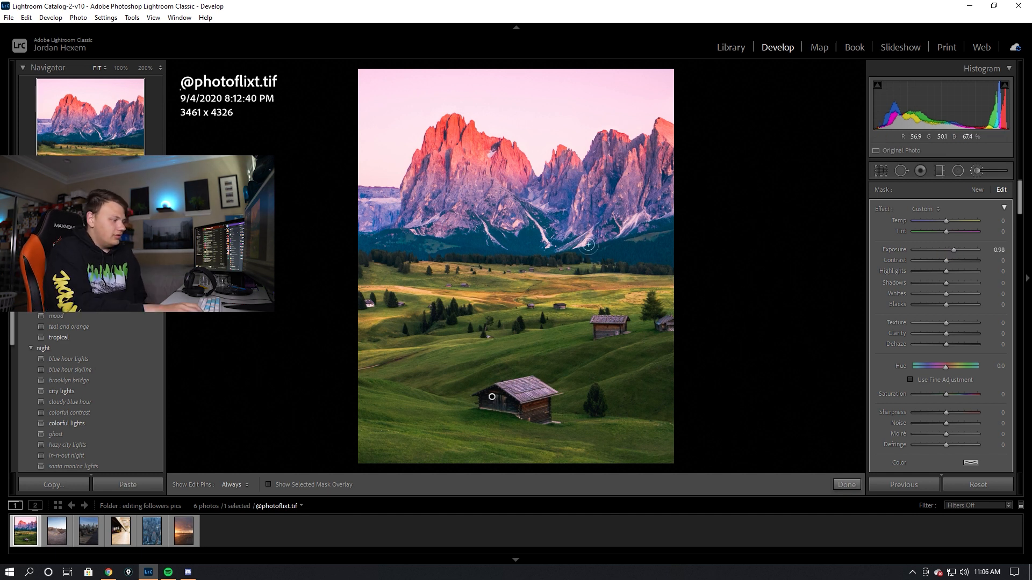
# Close the adjustment brush and toggle repeatedly between the finished edit and the original photo
pyautogui.press('k')
pyautogui.press('\\')
pyautogui.press('\\')
pyautogui.press('\\')
pyautogui.press('\\')
pyautogui.press('\\')
pyautogui.press('\\')
pyautogui.press('\\')
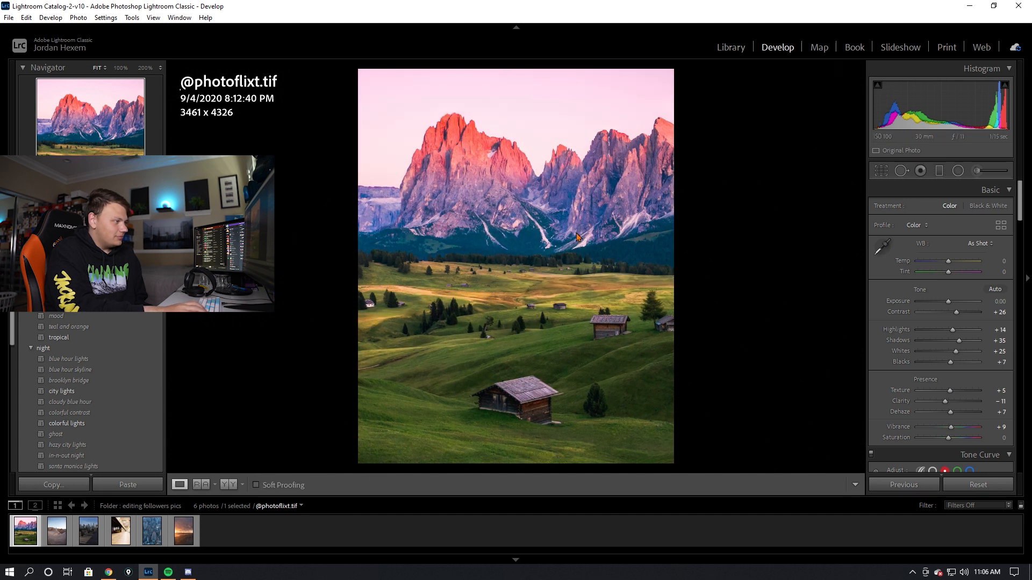
pyautogui.press('\\')
# Examine the meadow, trees and cabins at 100% across the middle of the edited photo
pyautogui.click(527, 297)
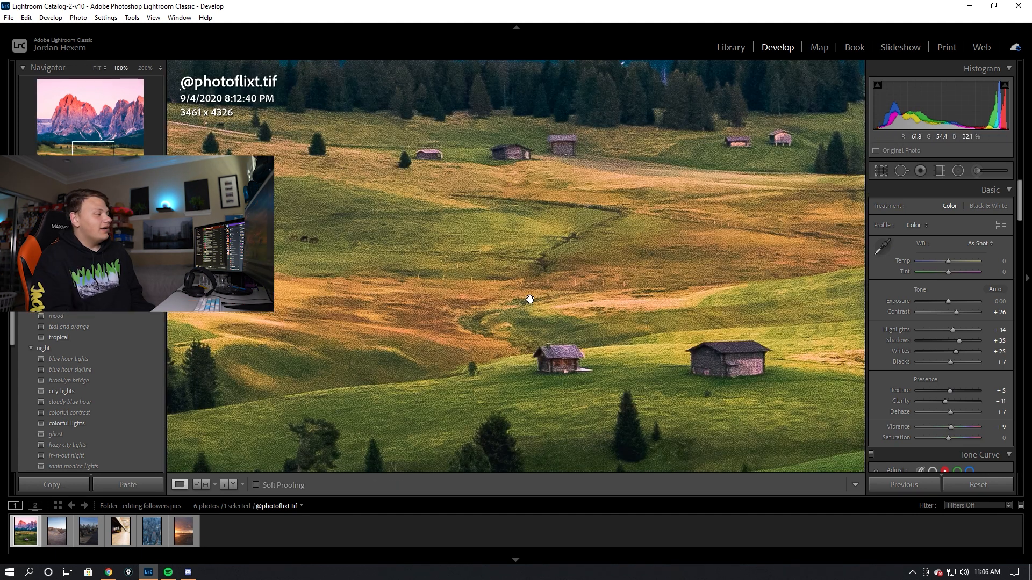
pyautogui.click(533, 292)
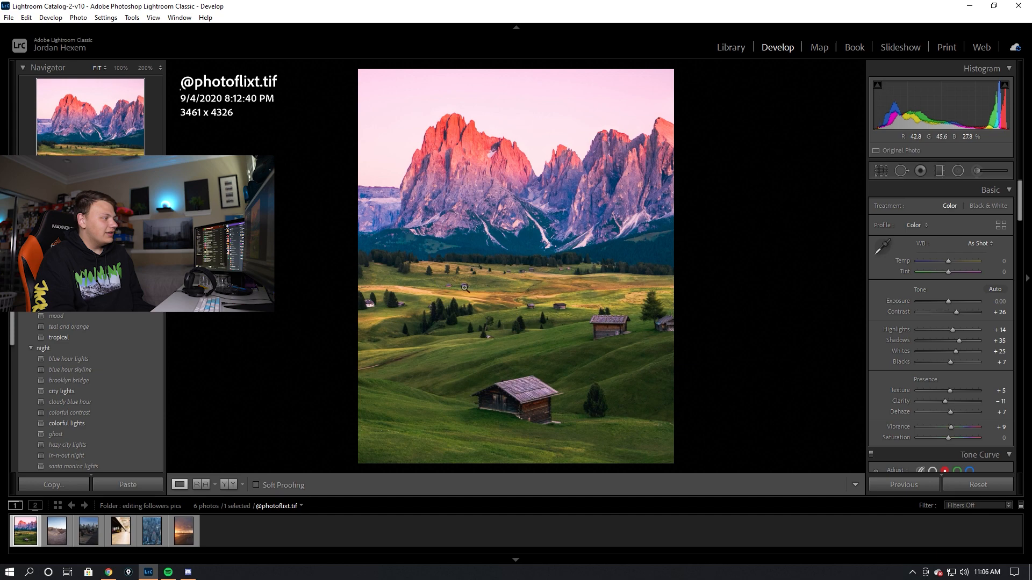
pyautogui.click(529, 292)
pyautogui.moveTo(533, 295); pyautogui.dragTo(693, 276)
pyautogui.moveTo(588, 272); pyautogui.dragTo(749, 262)
pyautogui.moveTo(551, 238); pyautogui.dragTo(668, 251)
pyautogui.moveTo(508, 252); pyautogui.dragTo(382, 235)
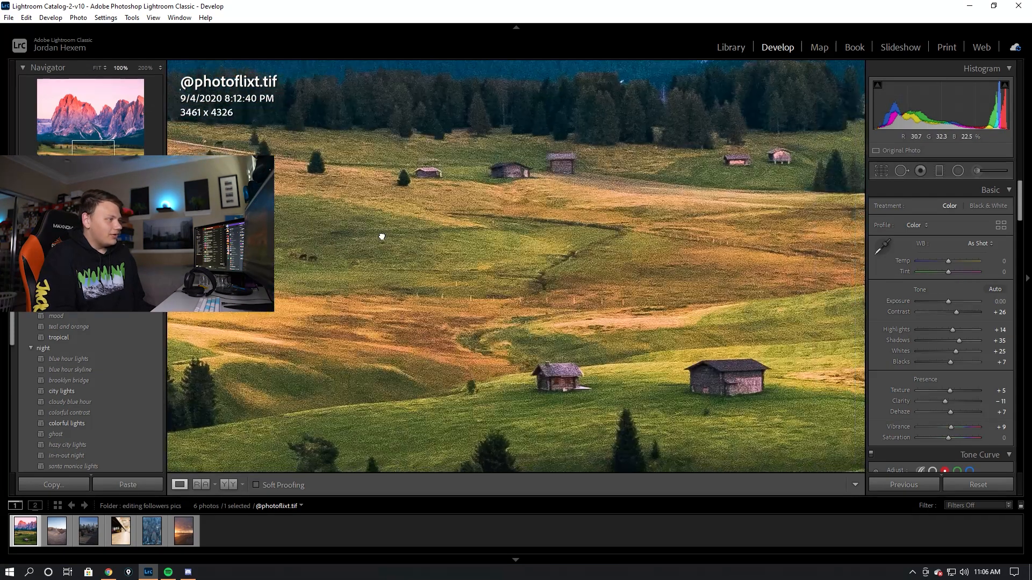
pyautogui.moveTo(569, 261); pyautogui.dragTo(417, 237)
pyautogui.moveTo(534, 246); pyautogui.dragTo(376, 260)
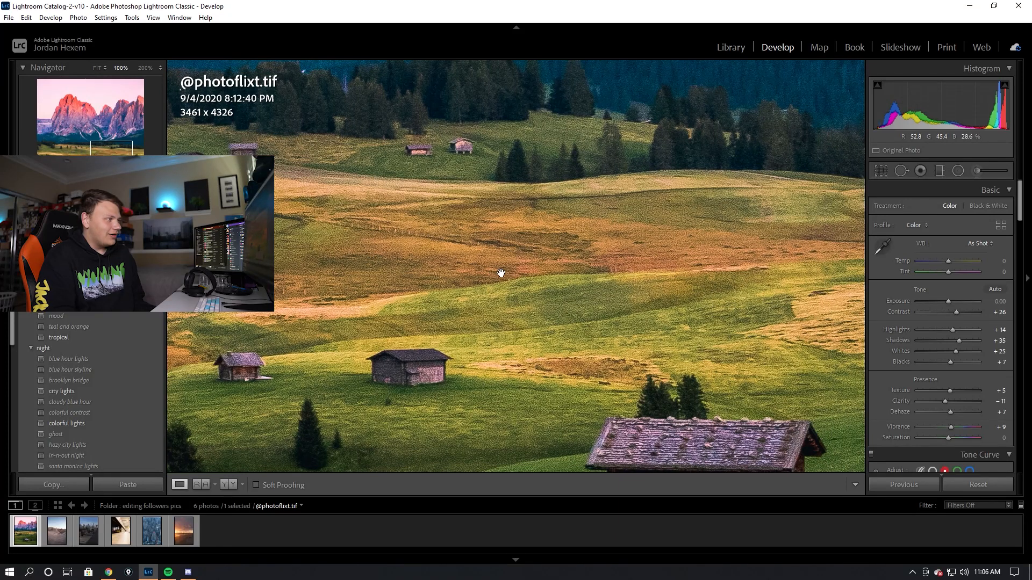
# Finish checking the meadow at 100%, then set the mountain photo's shadows to +53
pyautogui.moveTo(500, 272); pyautogui.dragTo(317, 274)
pyautogui.moveTo(379, 279); pyautogui.dragTo(392, 281)
pyautogui.click(392, 281)
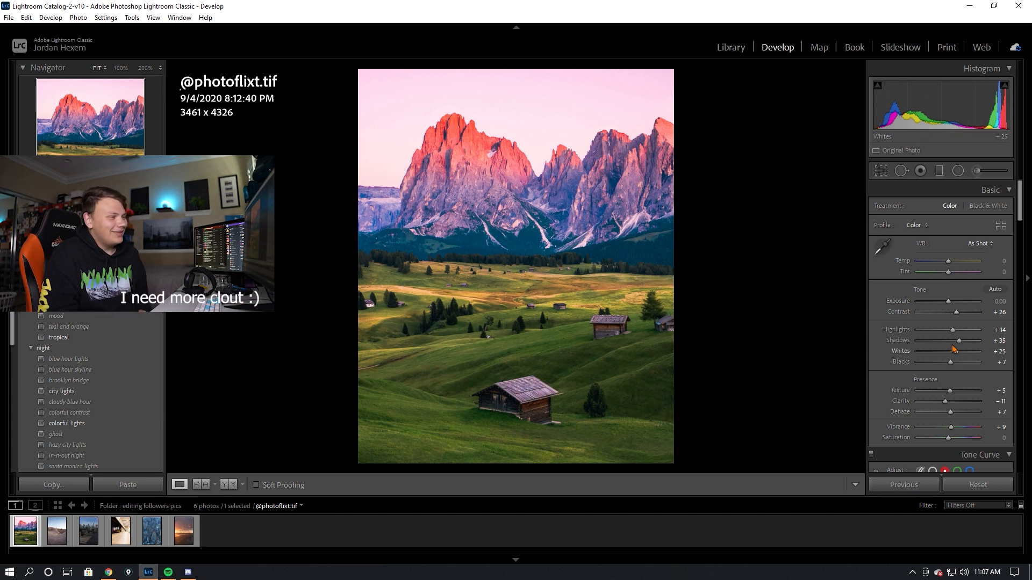
pyautogui.moveTo(960, 345); pyautogui.dragTo(967, 346)
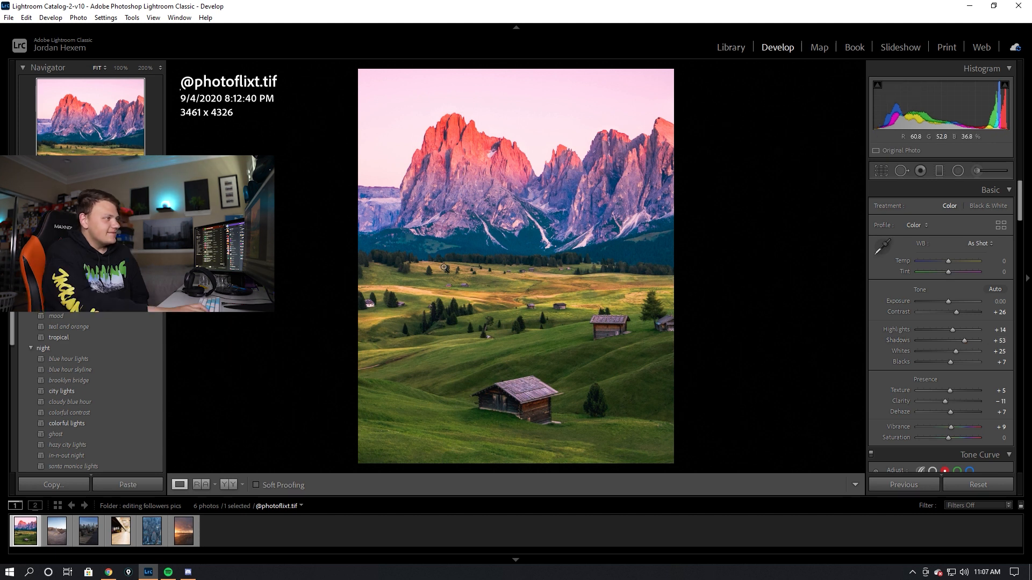
# Export the edited mountain photo as a JPG to the Desktop folder "editing followers pics", keeping its filename
pyautogui.rightClick(576, 318)
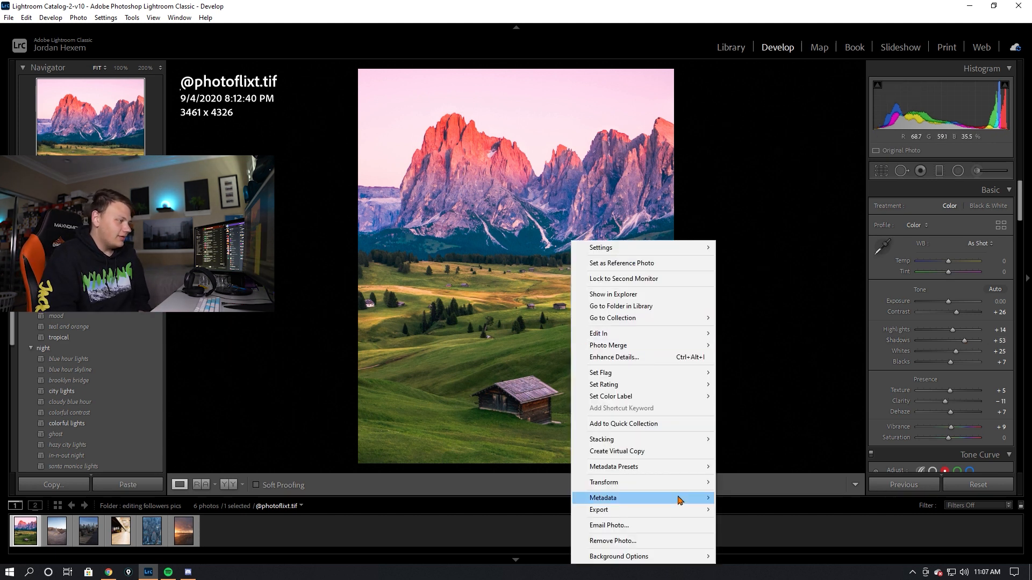
pyautogui.moveTo(684, 510)
pyautogui.click(761, 428)
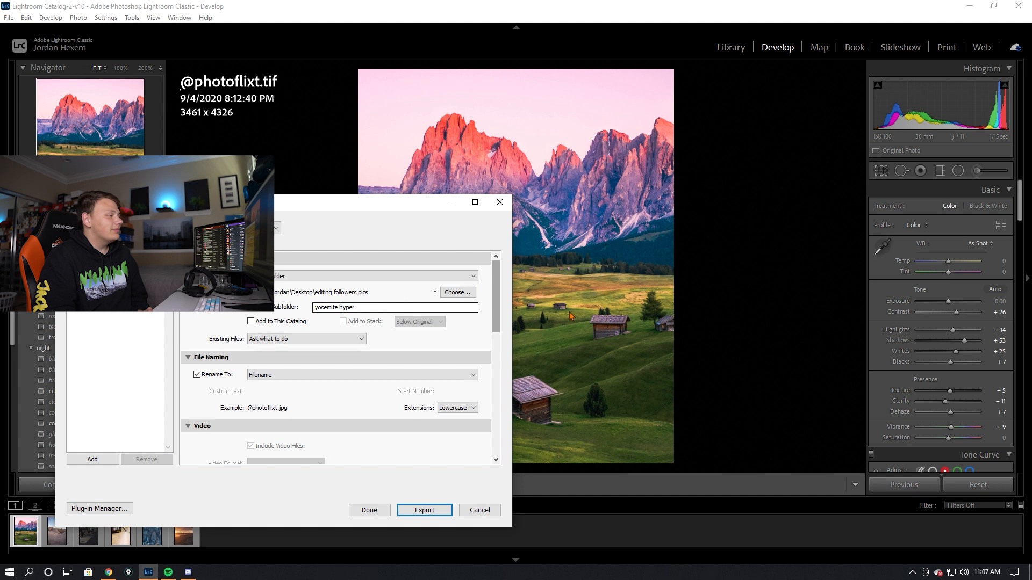
pyautogui.moveTo(431, 207); pyautogui.dragTo(611, 127)
pyautogui.click(600, 434)
pyautogui.click(618, 366)
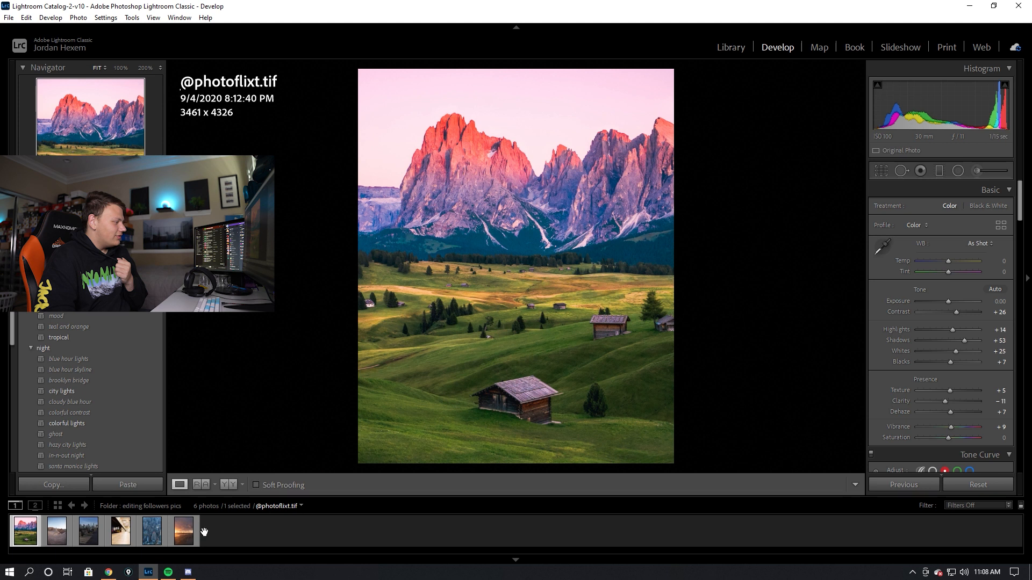
# Apply the preset listed just above orange crush to the beach sunset photo dwsonn.dng and set its temperature to 4544
pyautogui.click(186, 532)
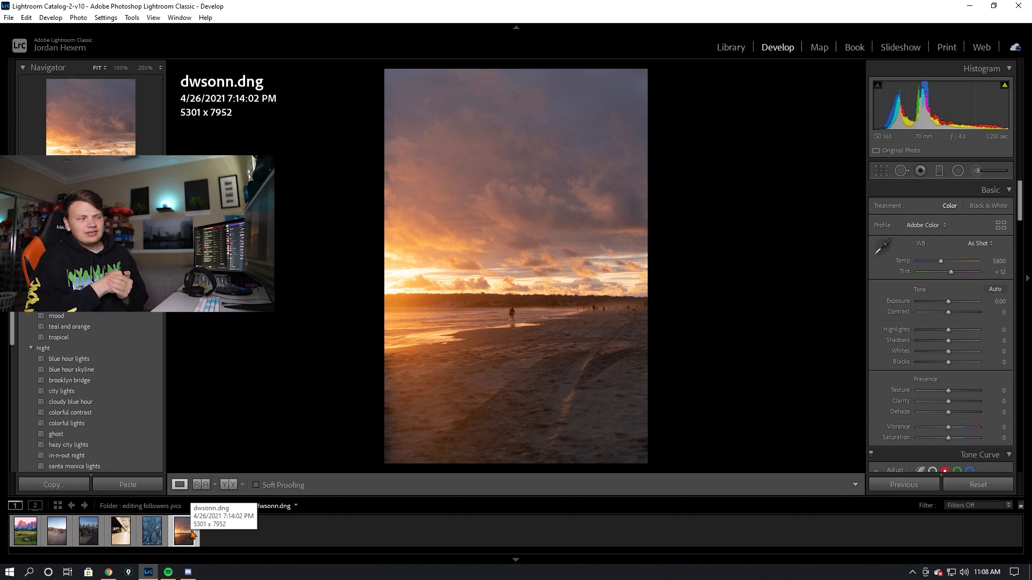
pyautogui.click(987, 572)
pyautogui.click(563, 299)
pyautogui.click(571, 298)
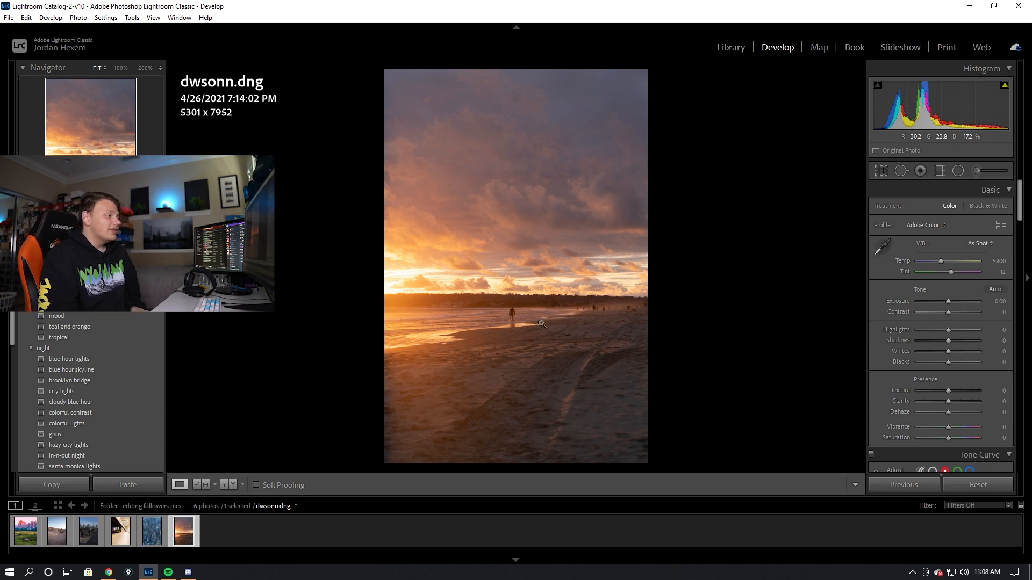
pyautogui.scroll(-10, 107, 387)
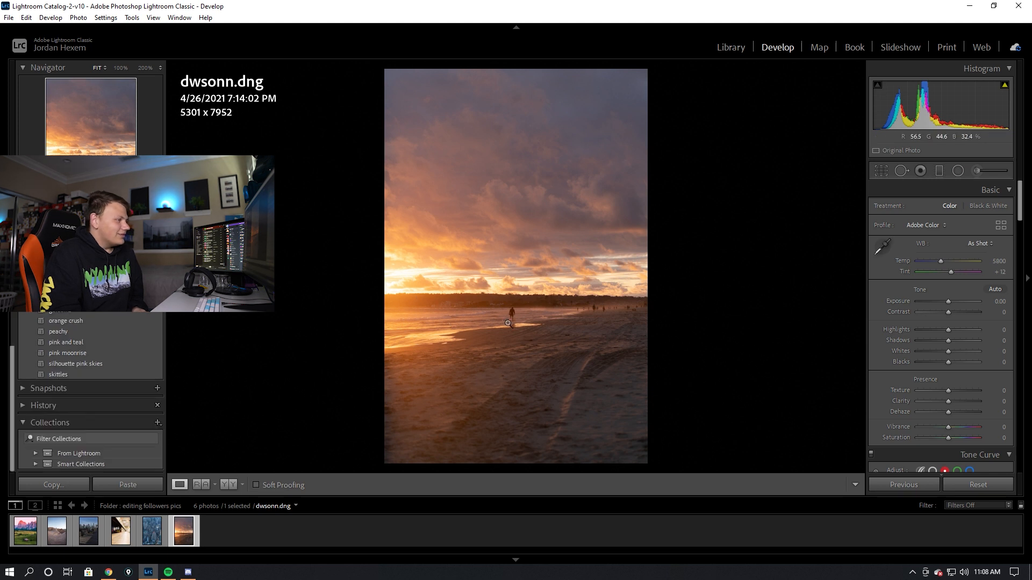
pyautogui.click(64, 300)
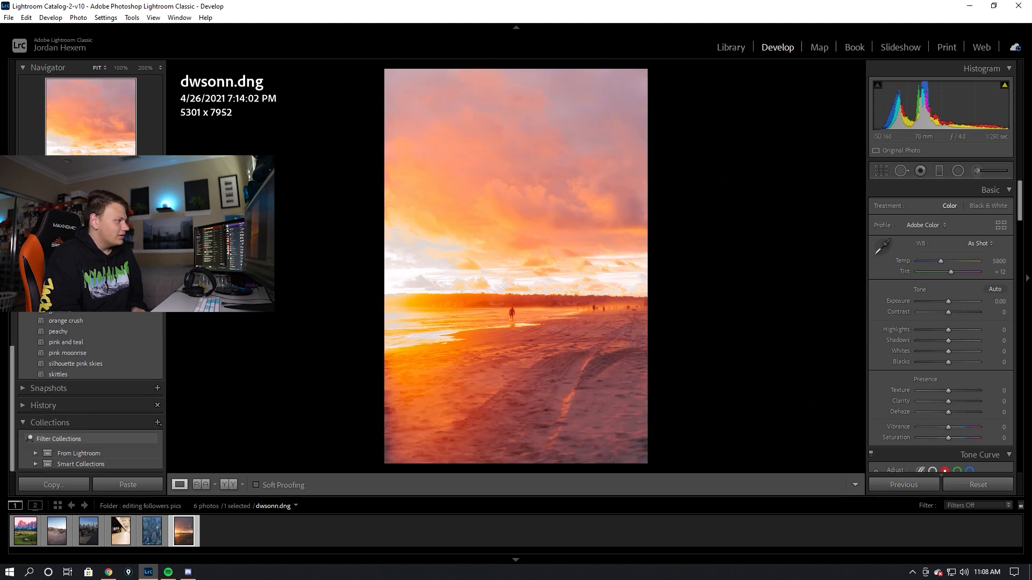
pyautogui.moveTo(940, 261); pyautogui.dragTo(935, 261)
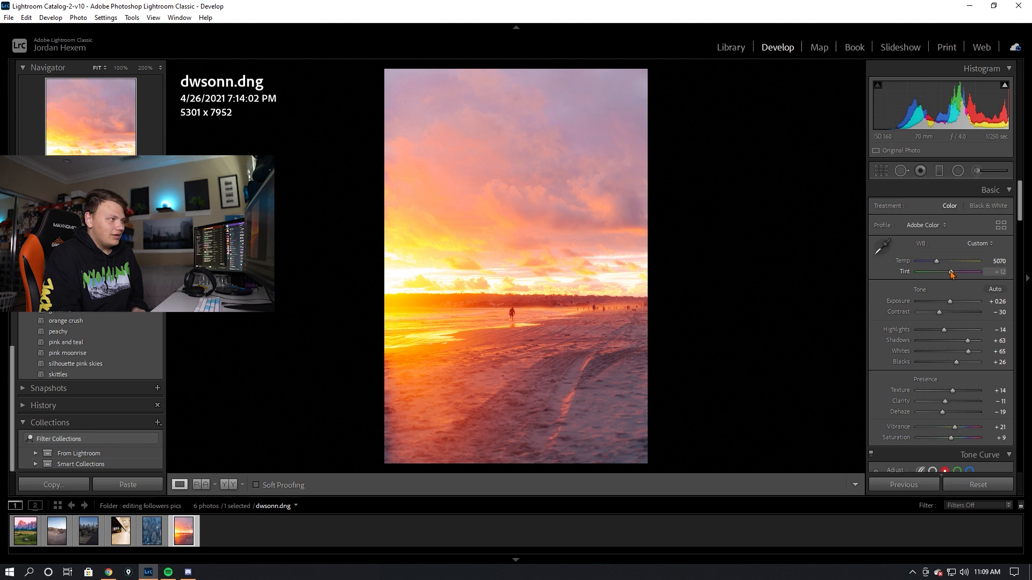
pyautogui.moveTo(937, 262); pyautogui.dragTo(938, 262)
# Crop the beach photo to 4 x 5 / 8 x 10, about 5128 x 6410 with the walking figure centered, and set exposure to -0.61
pyautogui.click(881, 170)
pyautogui.click(968, 210)
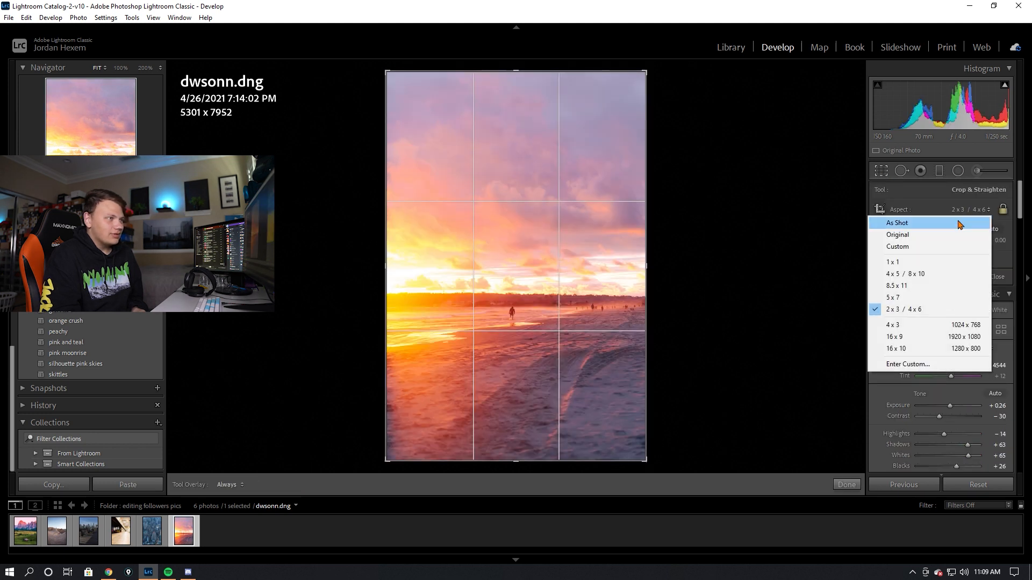
pyautogui.click(967, 217)
pyautogui.click(968, 210)
pyautogui.click(893, 273)
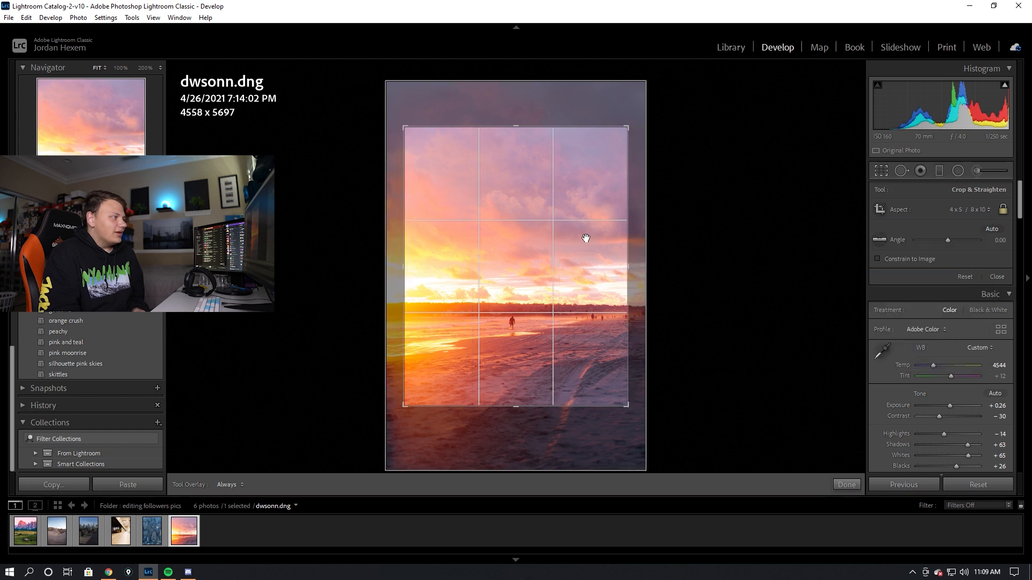
pyautogui.moveTo(578, 215); pyautogui.dragTo(571, 195)
pyautogui.moveTo(518, 128); pyautogui.dragTo(519, 110)
pyautogui.moveTo(396, 271); pyautogui.dragTo(432, 276)
pyautogui.moveTo(652, 273); pyautogui.dragTo(651, 270)
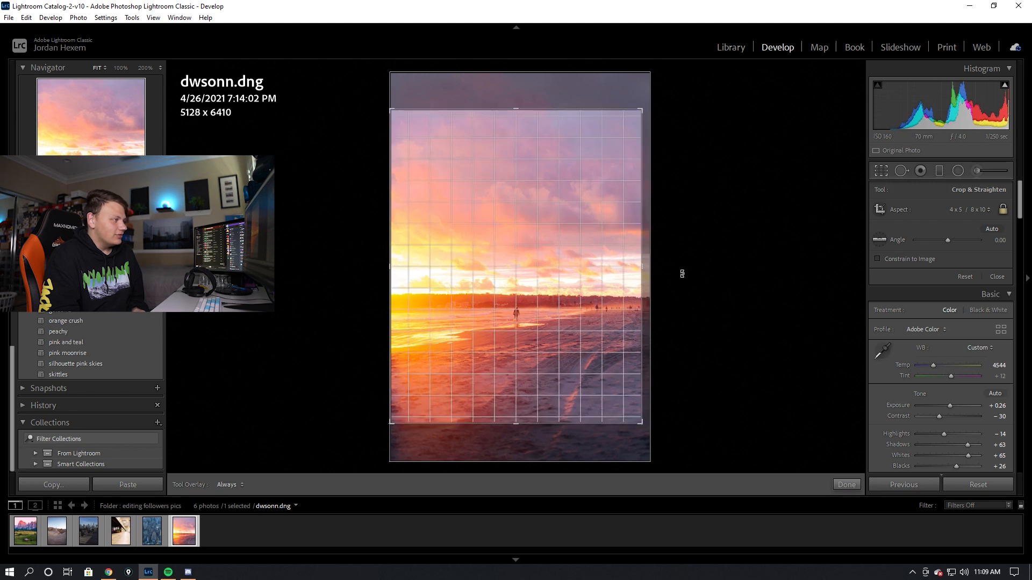
pyautogui.moveTo(579, 258); pyautogui.dragTo(579, 260)
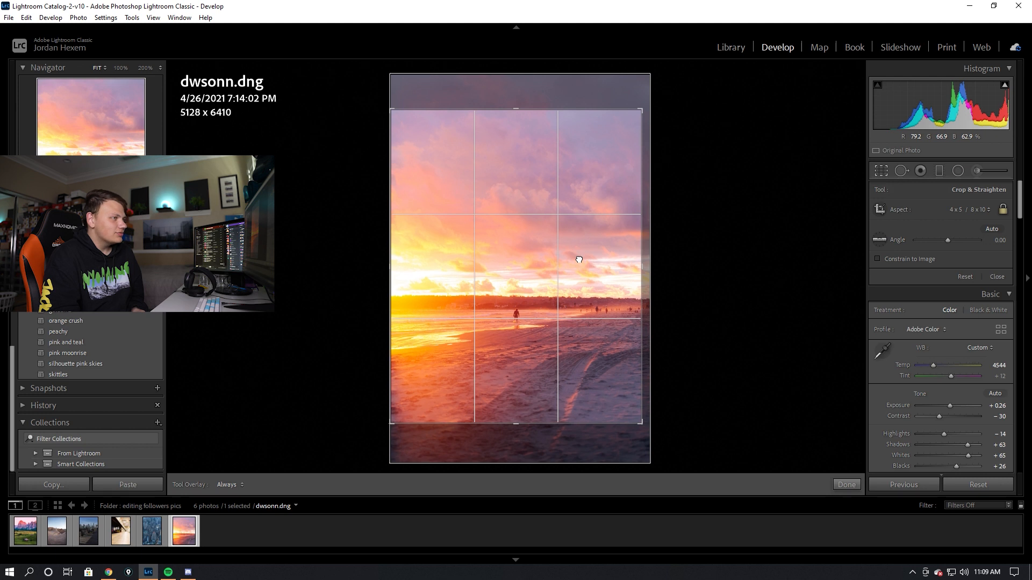
pyautogui.press('Return')
pyautogui.moveTo(949, 302); pyautogui.dragTo(946, 304)
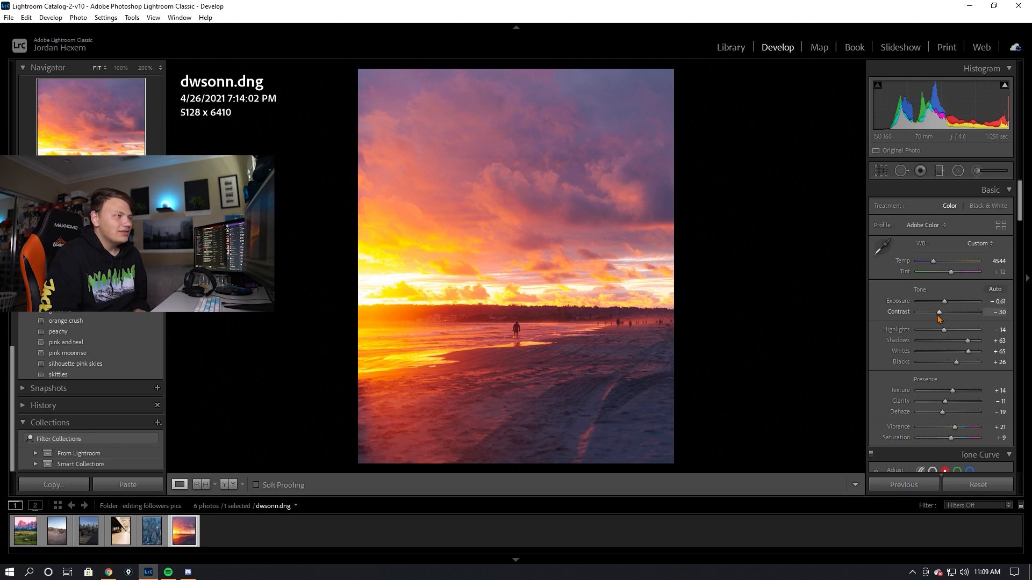
# Add a radial filter about as wide as the photo around the walking figure, with clarity -48 and dehaze 8
pyautogui.click(957, 170)
pyautogui.moveTo(517, 325); pyautogui.dragTo(647, 380)
pyautogui.doubleClick(947, 251)
pyautogui.doubleClick(948, 262)
pyautogui.click(945, 335)
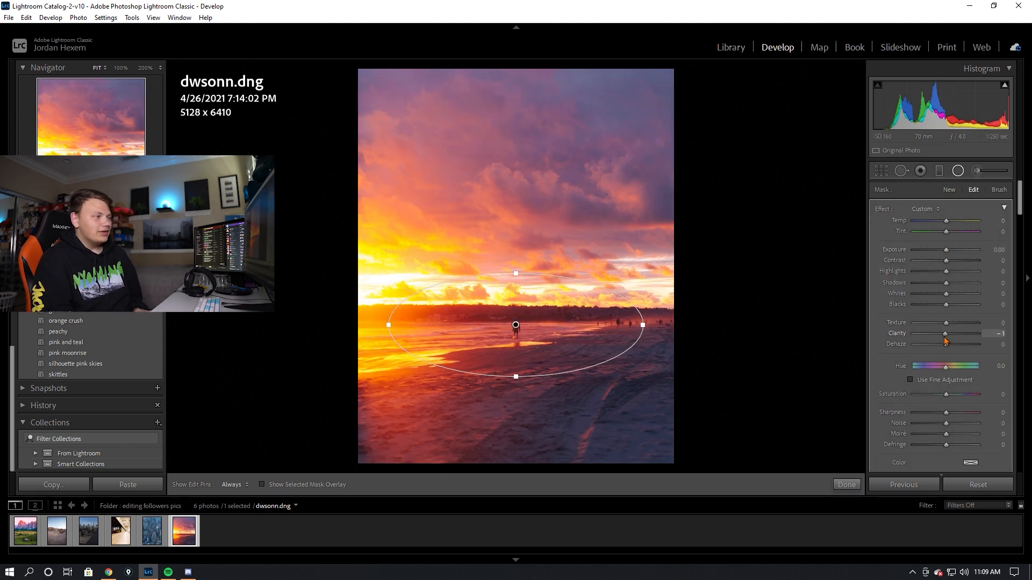
pyautogui.moveTo(941, 339); pyautogui.dragTo(939, 338)
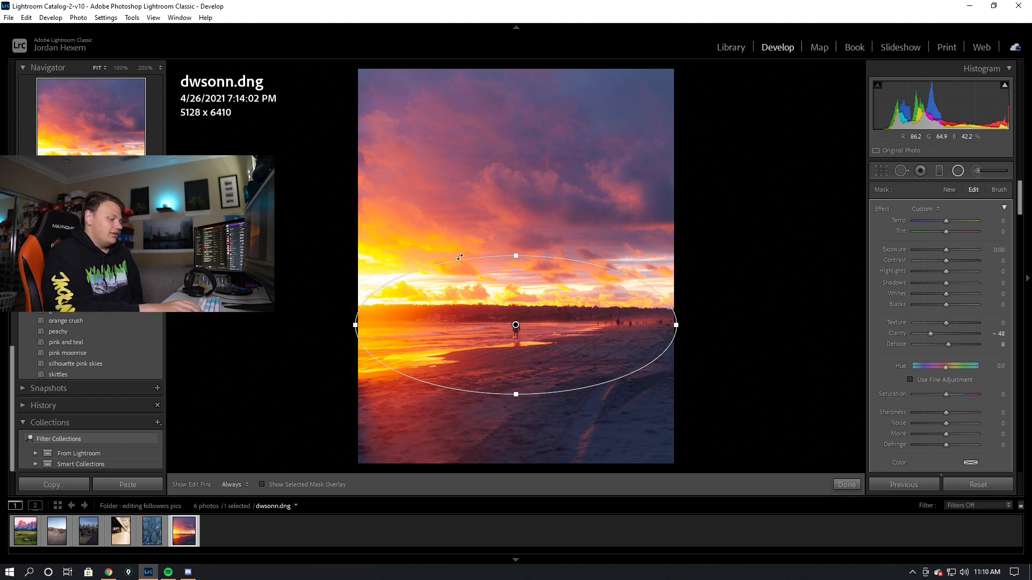
# Close the radial filter and toggle repeatedly between the edited beach photo and its original
pyautogui.hotkey('shift', 'm')
pyautogui.press('\\')
pyautogui.press('\\')
pyautogui.press('\\')
pyautogui.press('\\')
pyautogui.press('\\')
pyautogui.press('\\')
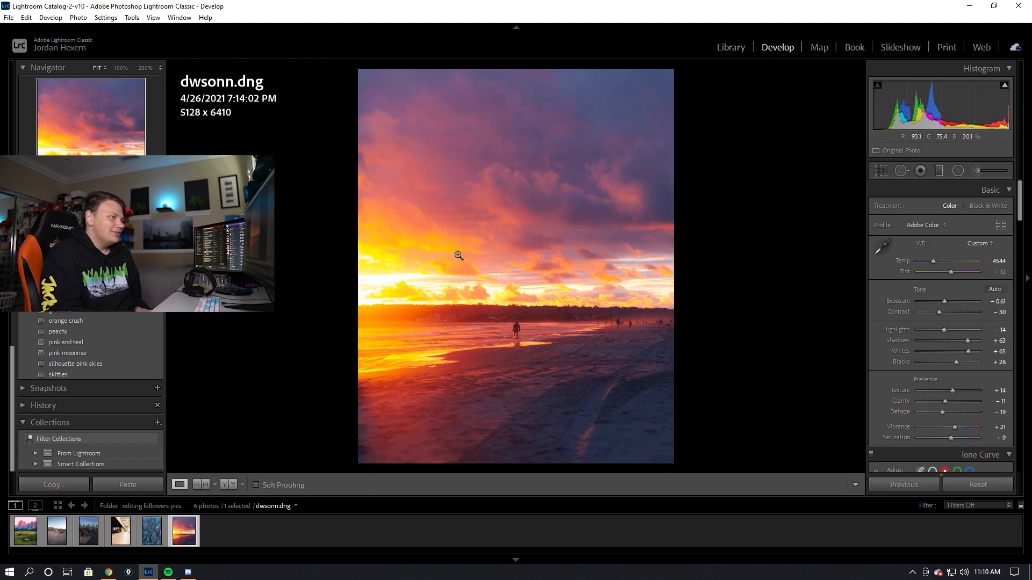
# Add a graduated filter rising from the foreground sand to the horizon, with exposure -0.91 and contrast 21
pyautogui.press('m')
pyautogui.moveTo(579, 438); pyautogui.dragTo(576, 292)
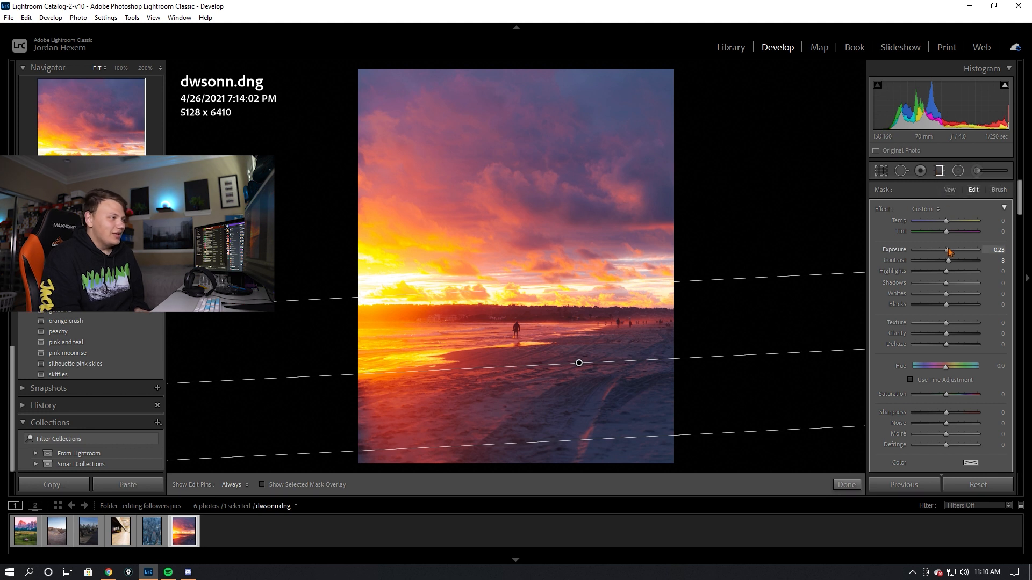
pyautogui.moveTo(947, 250); pyautogui.dragTo(942, 251)
pyautogui.moveTo(667, 436); pyautogui.dragTo(661, 488)
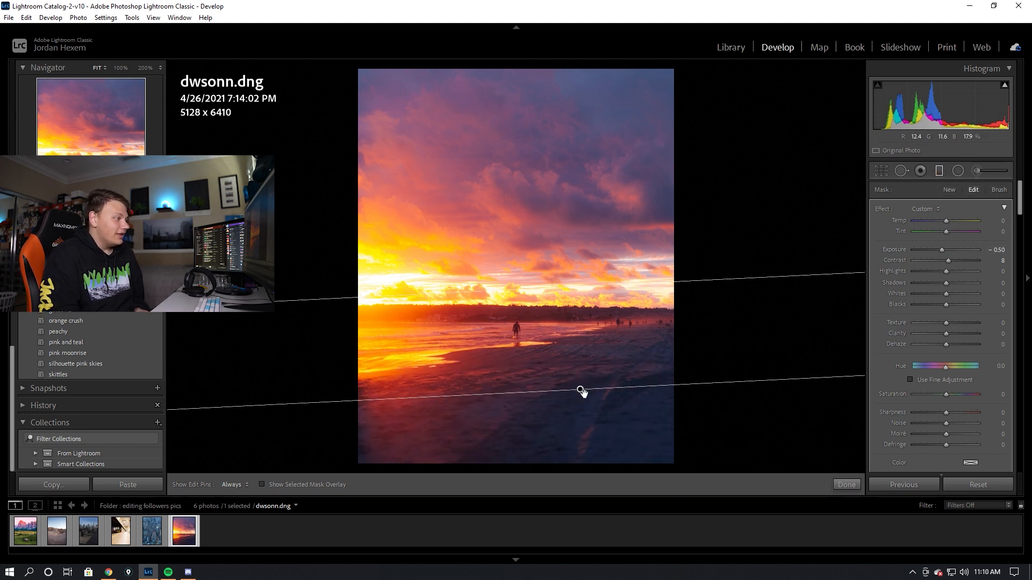
pyautogui.moveTo(580, 389); pyautogui.dragTo(538, 382)
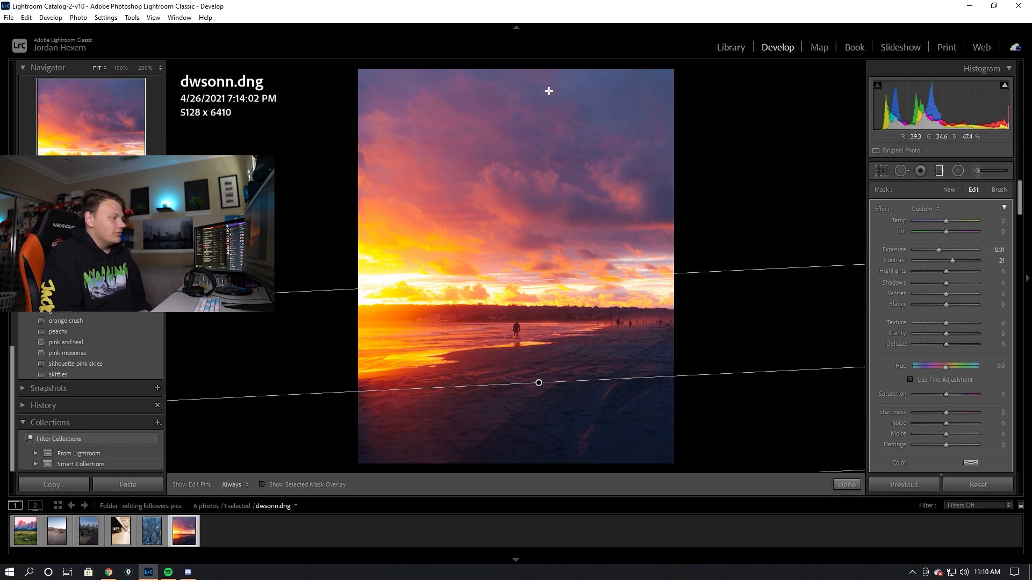
# Add a second graduated filter down over the sky with exposure -0.50, contrast 11, clarity 13 and dehaze -8
pyautogui.moveTo(549, 91); pyautogui.dragTo(570, 301)
pyautogui.moveTo(935, 256); pyautogui.dragTo(943, 253)
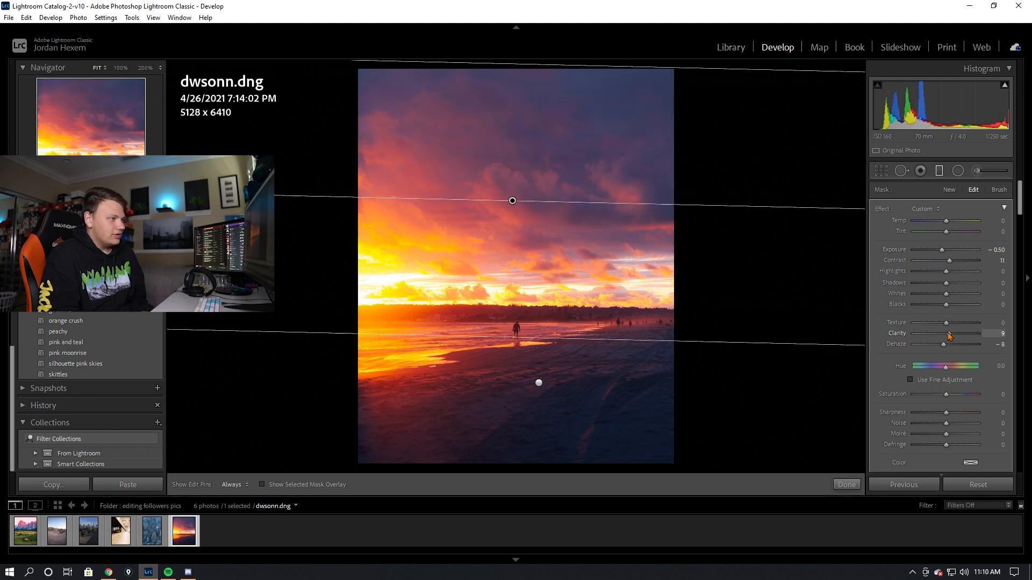
pyautogui.moveTo(949, 336); pyautogui.dragTo(950, 336)
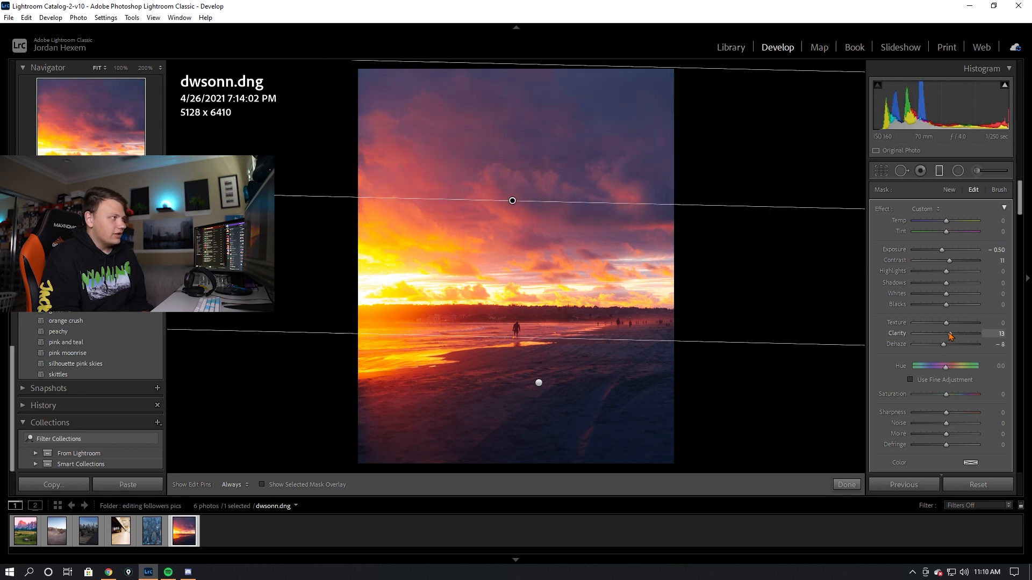
# Close the graduated filter and compare the finished beach edit with the original several times
pyautogui.press('m')
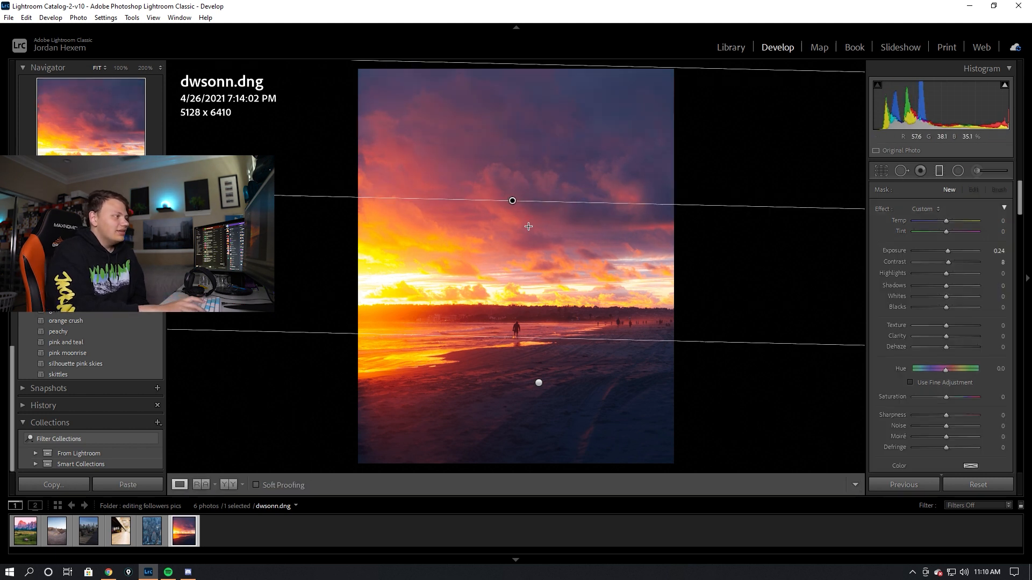
pyautogui.press('\\')
pyautogui.press('\\')
pyautogui.press('\\')
pyautogui.press('\\')
pyautogui.press('\\')
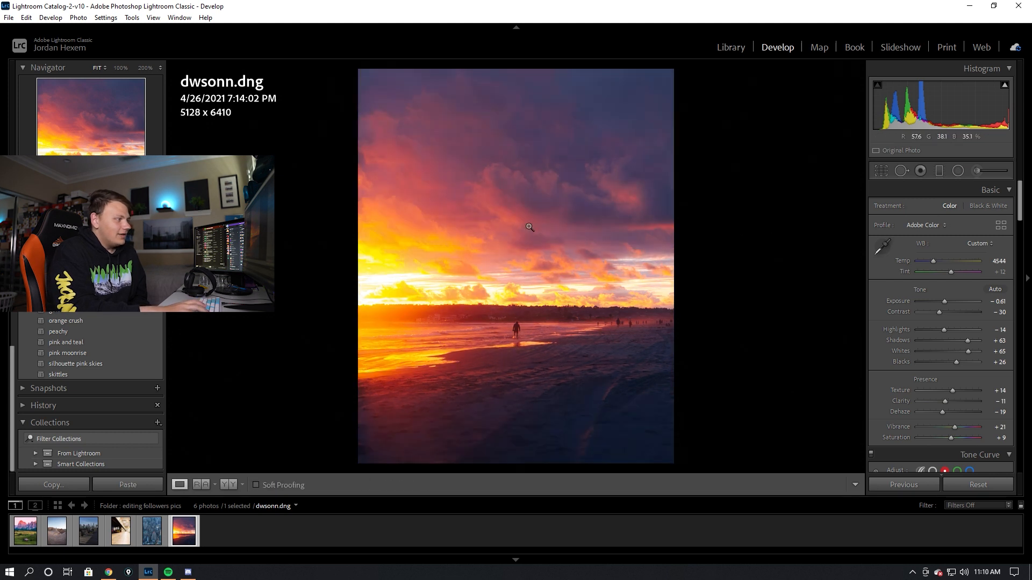
pyautogui.press('\\')
pyautogui.rightClick(529, 341)
pyautogui.click(477, 323)
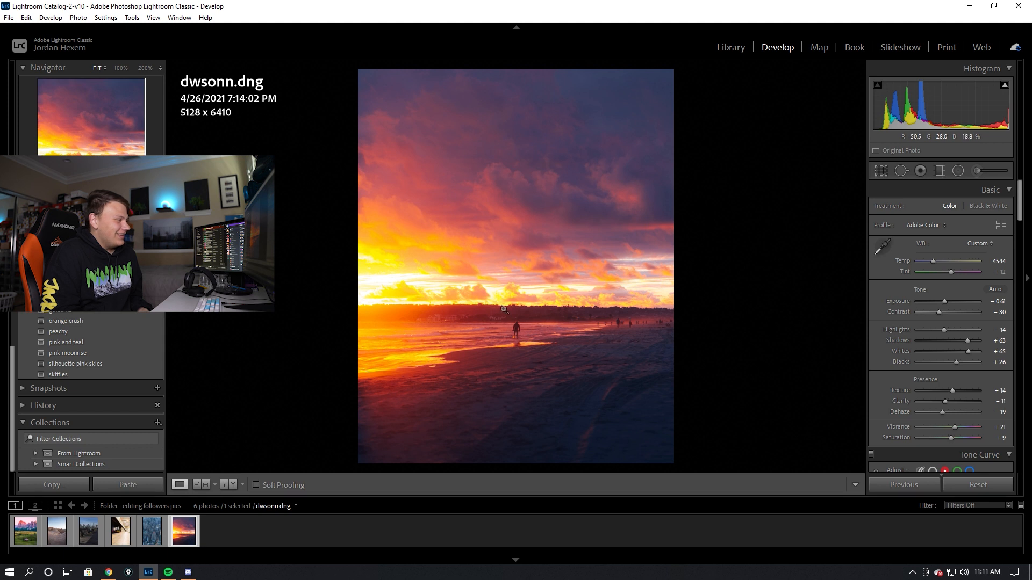
pyautogui.press('\\')
pyautogui.press('\\')
pyautogui.press('\\')
pyautogui.press('\\')
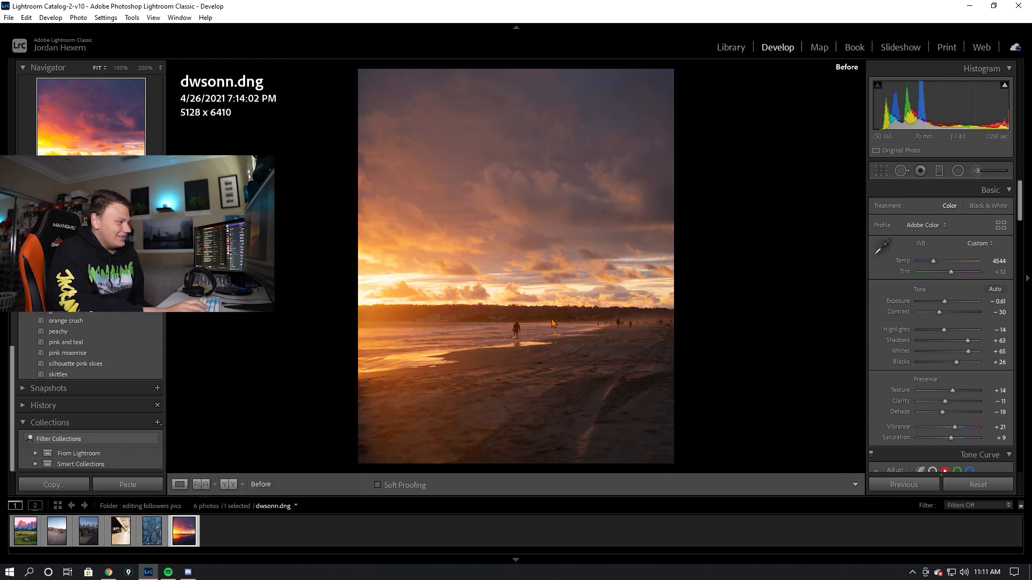
pyautogui.press('\\')
pyautogui.press('\\')
pyautogui.press('\\')
pyautogui.press('\\')
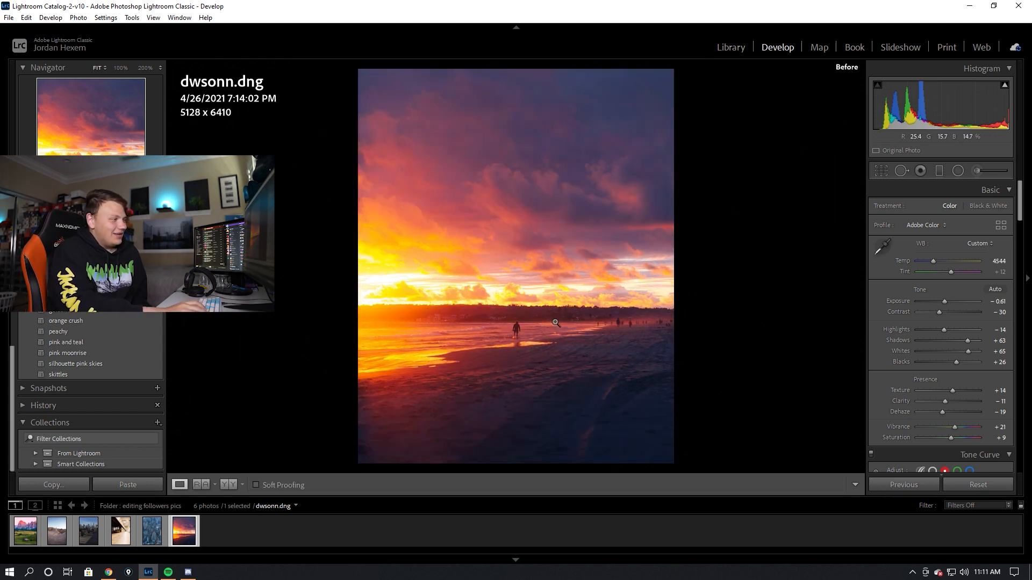
# Export the edited beach sunset photo
pyautogui.rightClick(530, 325)
pyautogui.moveTo(618, 270)
pyautogui.click(678, 272)
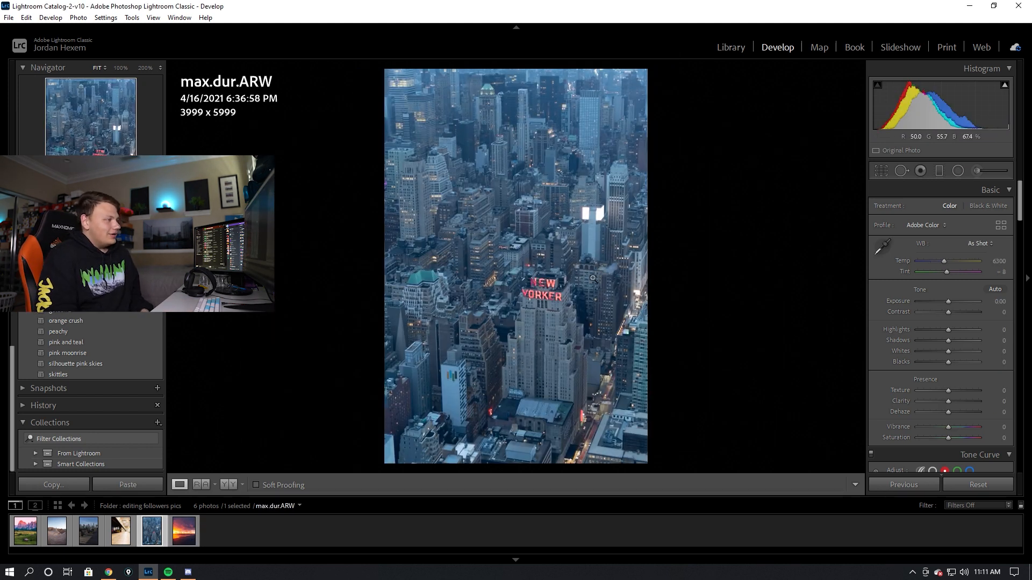
# Open the blue aerial New York skyline photo max.dur.ARW for editing
pyautogui.click(120, 535)
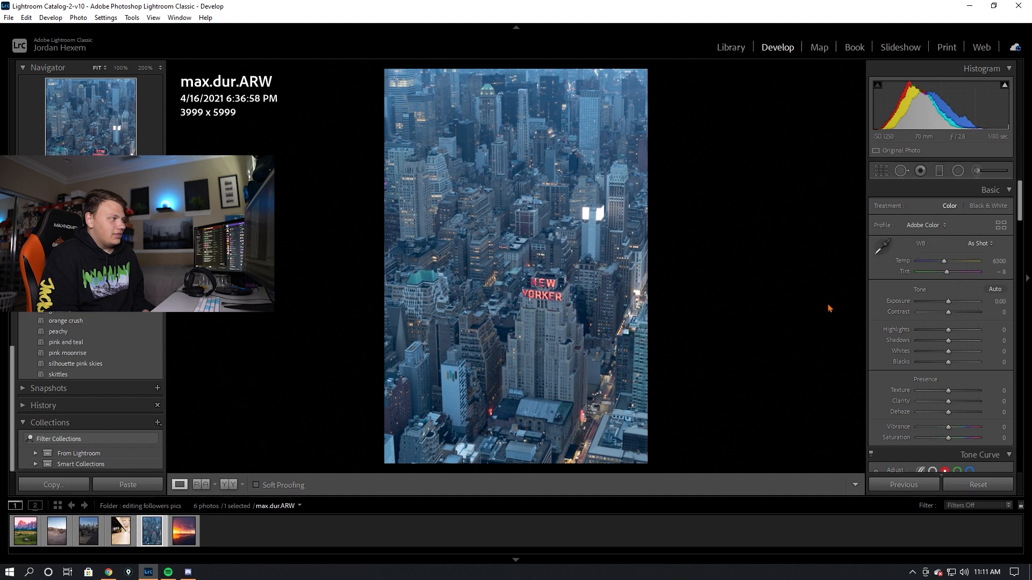
pyautogui.press('Right')
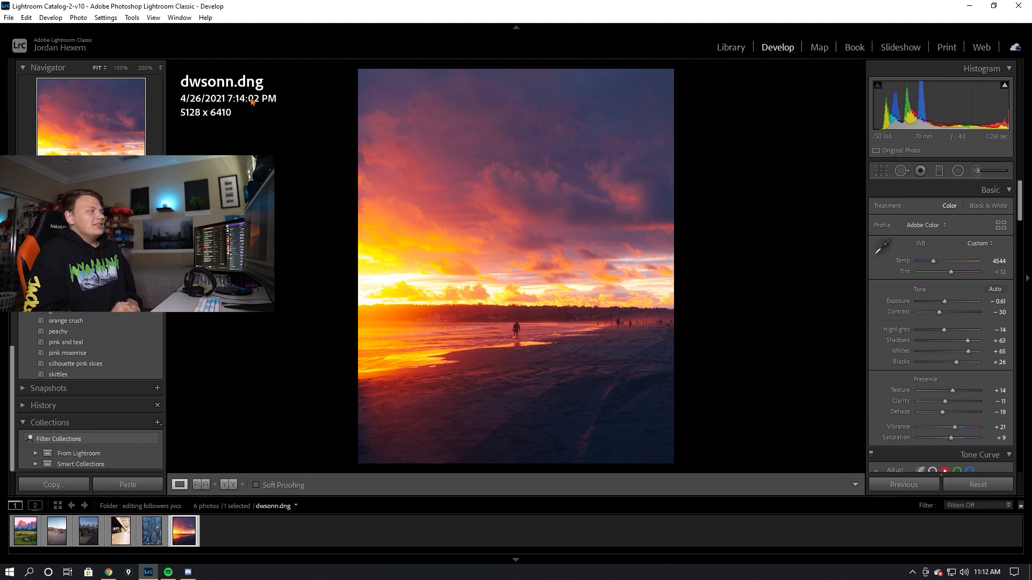
pyautogui.click(152, 530)
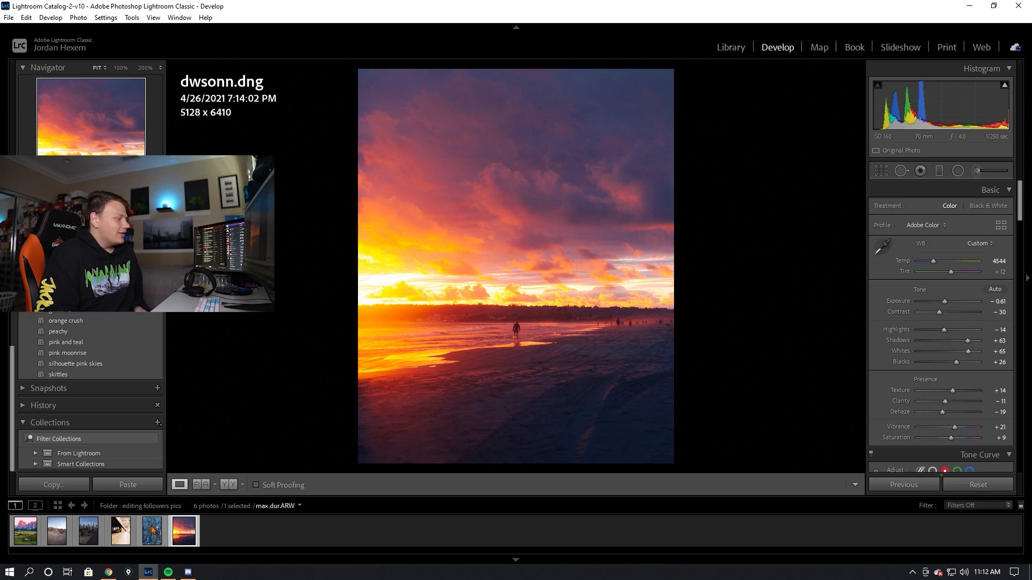
pyautogui.click(530, 281)
pyautogui.click(530, 281)
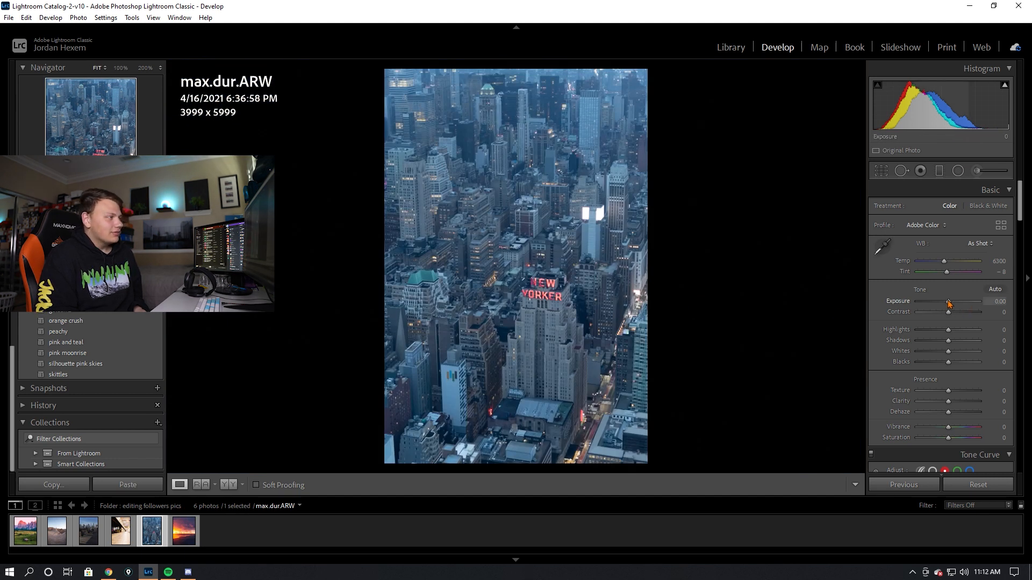
# Set the New York photo's exposure to -0.35 and whites to +35
pyautogui.moveTo(948, 303); pyautogui.dragTo(946, 302)
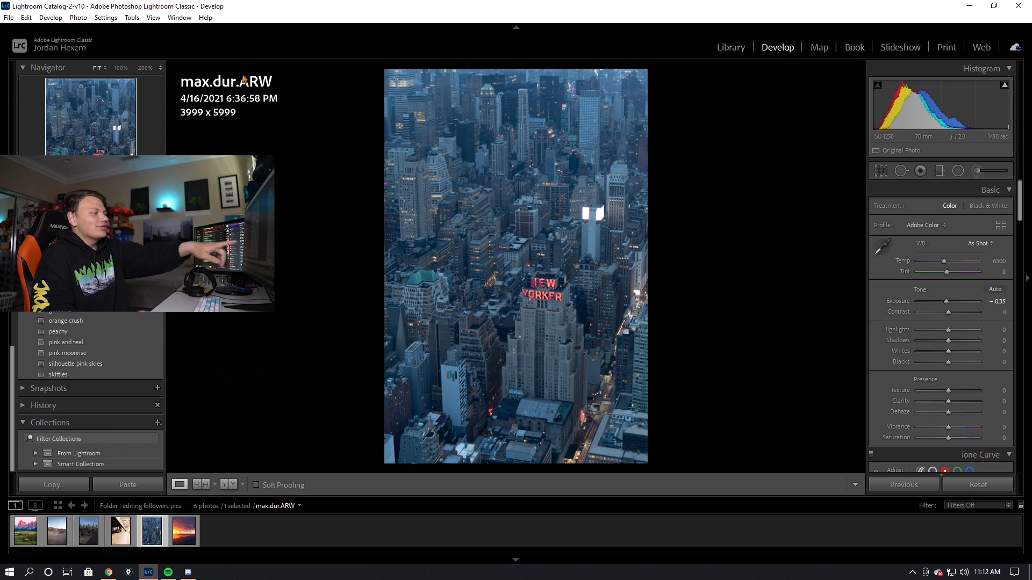
pyautogui.click(554, 311)
pyautogui.click(519, 274)
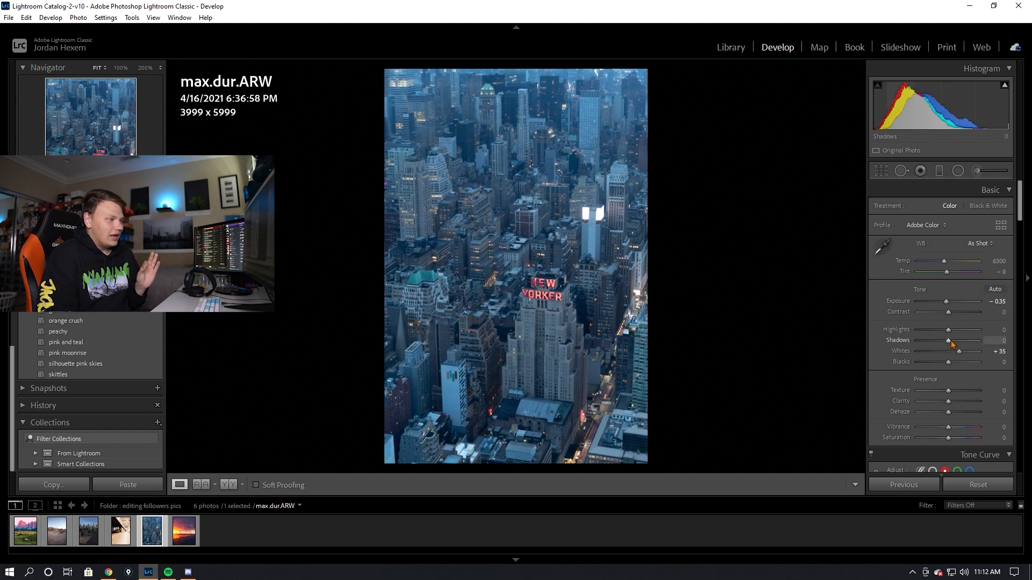
# Set the New York photo's shadows to +14 and contrast to +11
pyautogui.moveTo(949, 341); pyautogui.dragTo(952, 342)
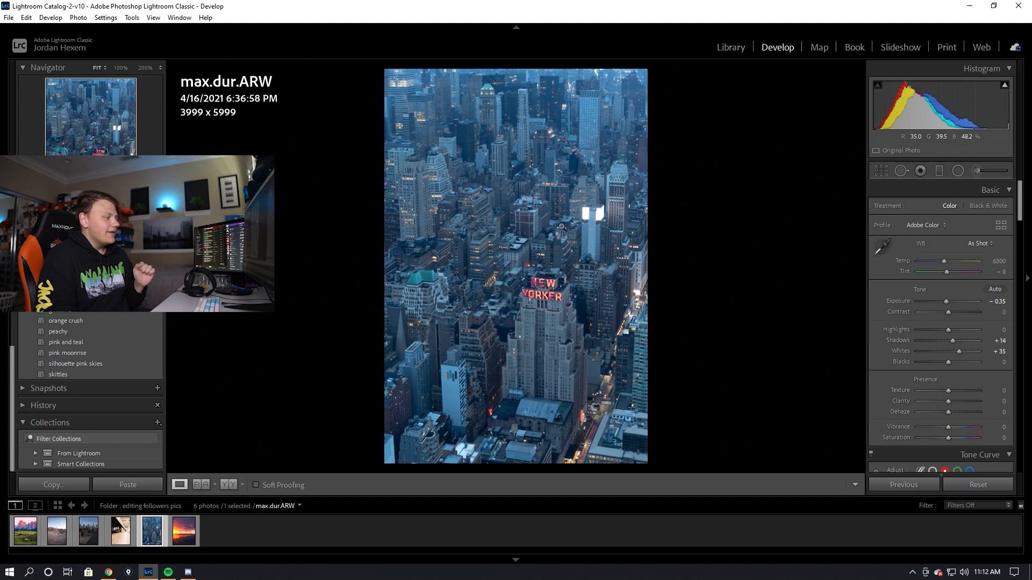
pyautogui.moveTo(948, 313); pyautogui.dragTo(951, 315)
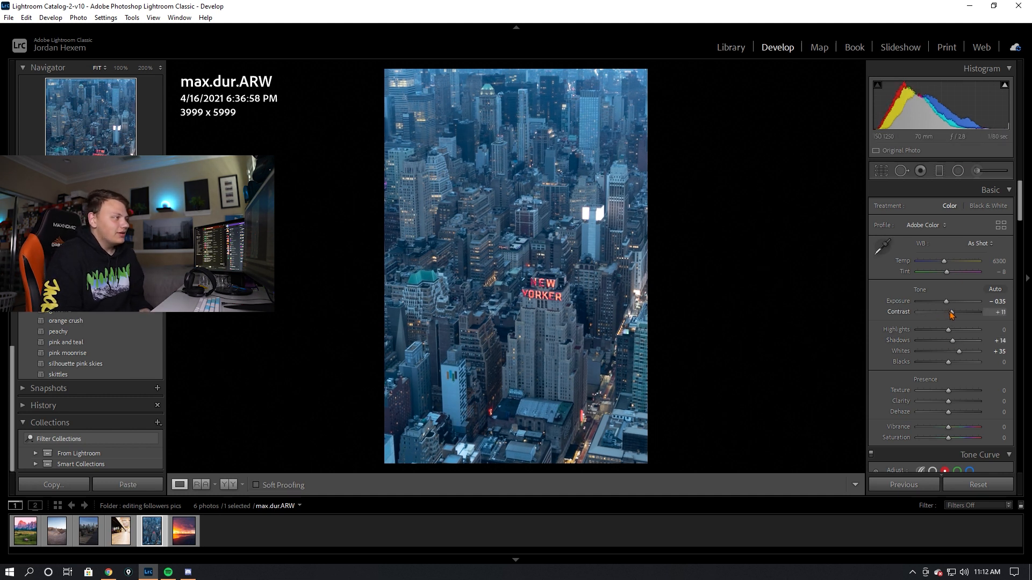
# Shape an S-curve on the RGB point curve with points at 71/61, 127/132 and 192/204, and lift its black end
pyautogui.scroll(-3, 940, 313)
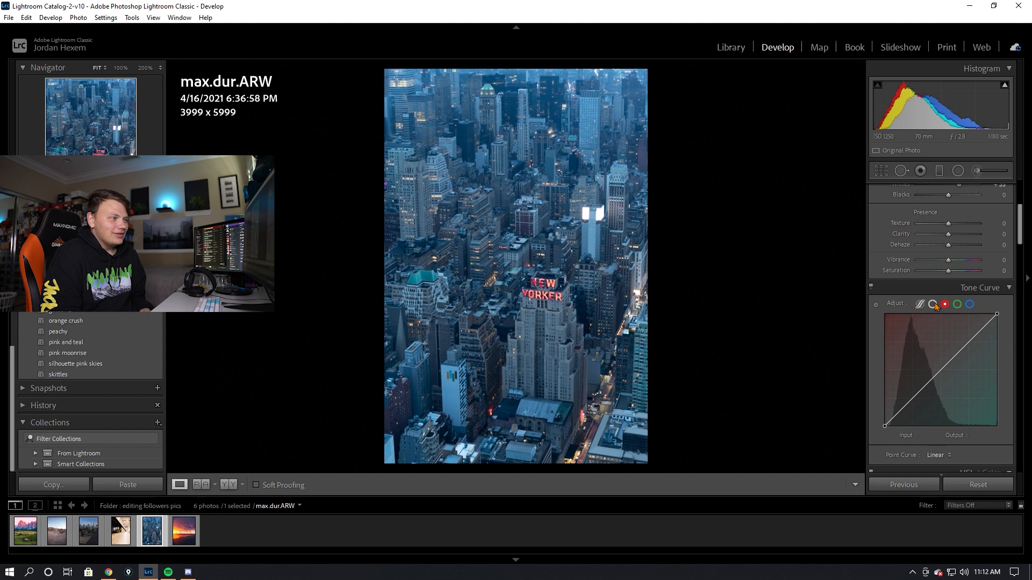
pyautogui.click(933, 304)
pyautogui.scroll(-2, 897, 277)
pyautogui.moveTo(926, 309); pyautogui.dragTo(916, 315)
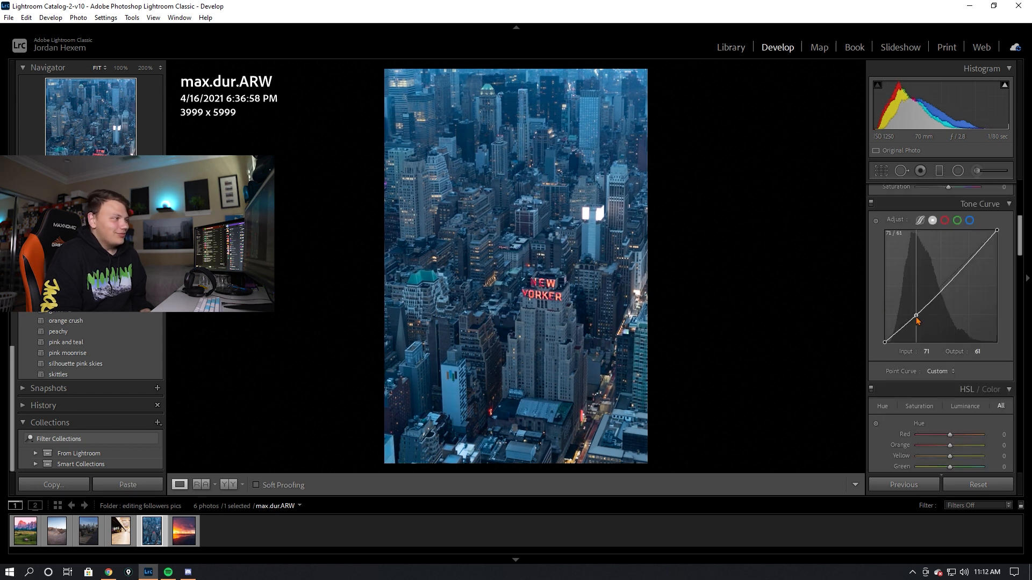
pyautogui.moveTo(975, 267); pyautogui.dragTo(970, 256)
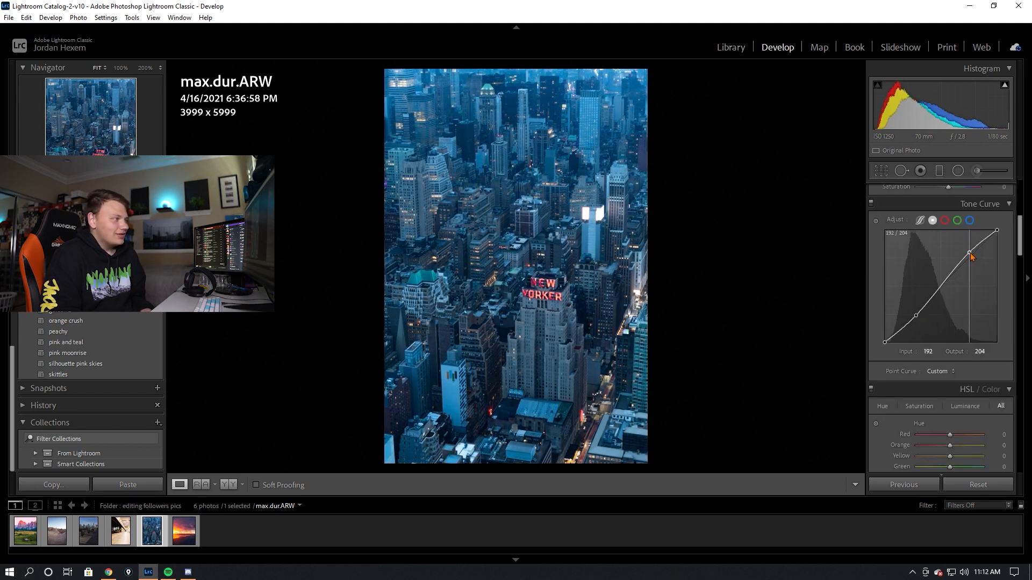
pyautogui.click(941, 284)
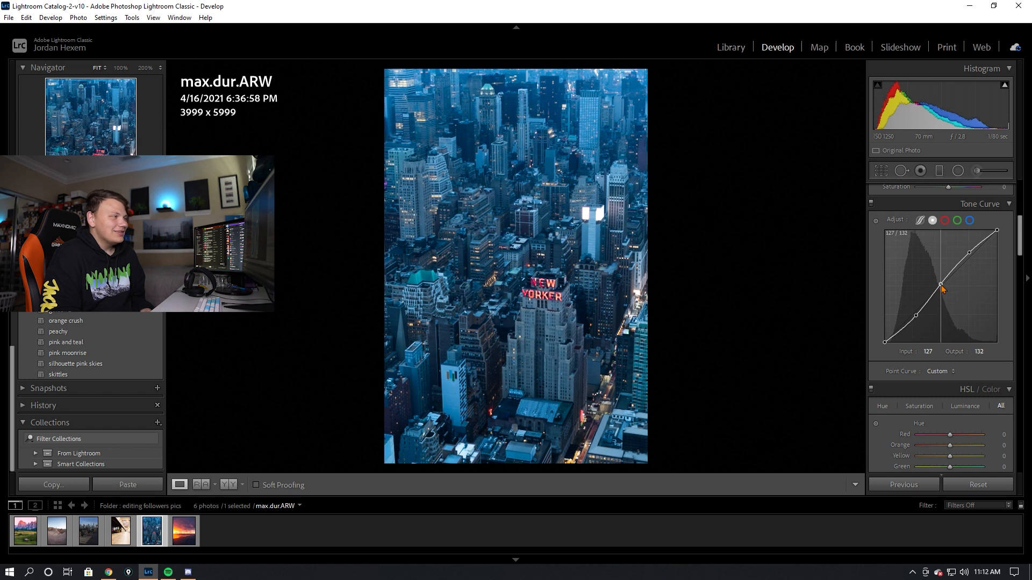
pyautogui.moveTo(885, 341); pyautogui.dragTo(892, 335)
# Set contrast to +14, blacks to +12, clarity to +11, dehaze to +5 and vibrance to +9, checking the details up close
pyautogui.scroll(5, 894, 339)
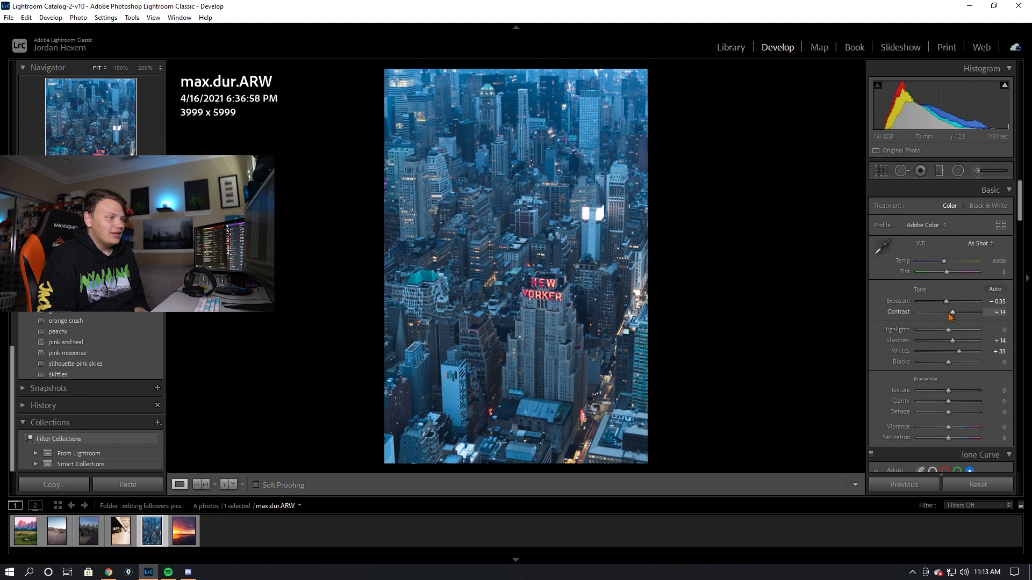
pyautogui.moveTo(948, 361); pyautogui.dragTo(952, 362)
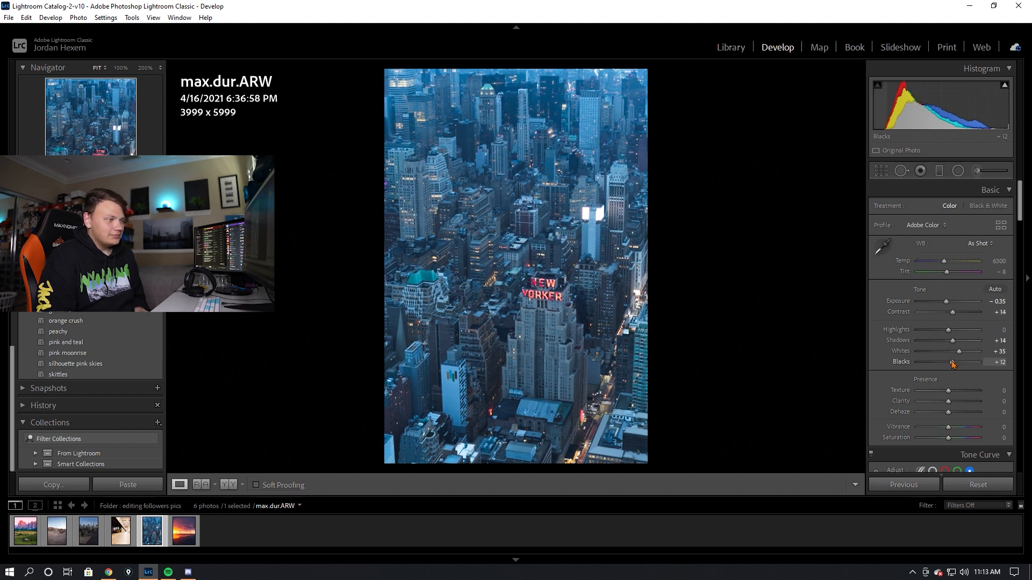
pyautogui.moveTo(948, 402); pyautogui.dragTo(952, 408)
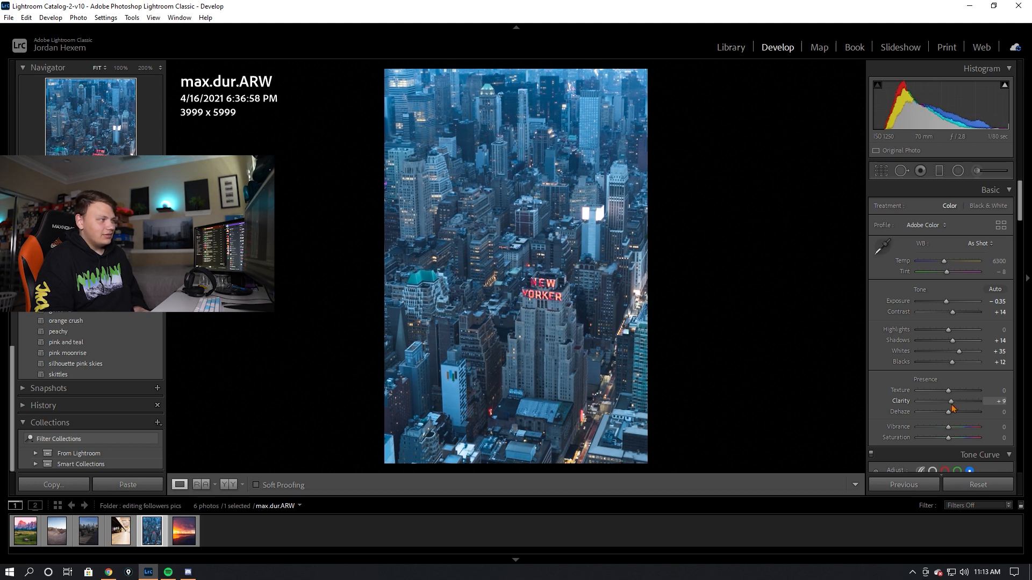
pyautogui.click(548, 276)
pyautogui.moveTo(547, 276); pyautogui.dragTo(704, 285)
pyautogui.moveTo(514, 216); pyautogui.dragTo(583, 292)
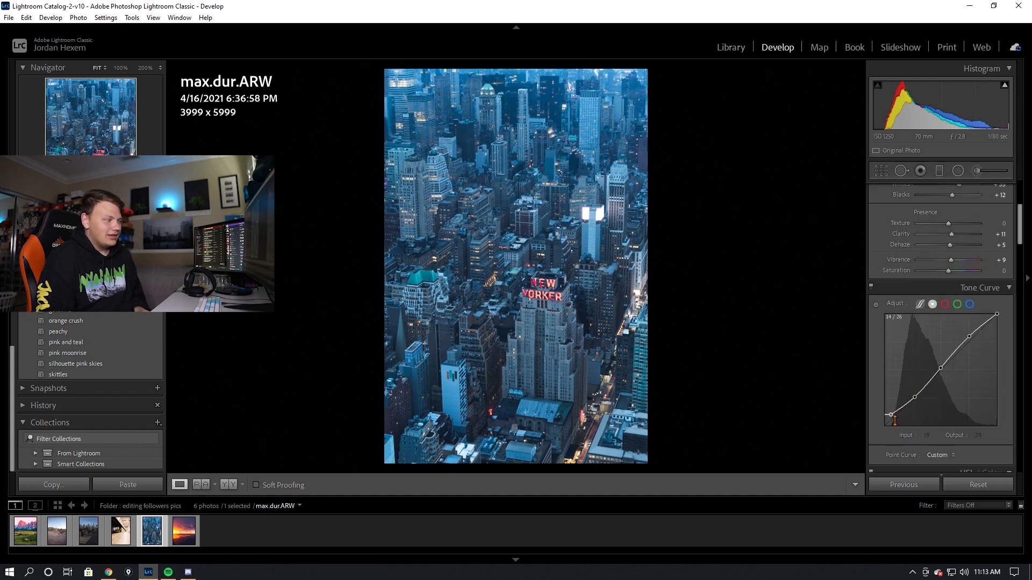
# Raise the blue tone curve's black point to output 7 and move the red curve's white point to input 242
pyautogui.click(970, 305)
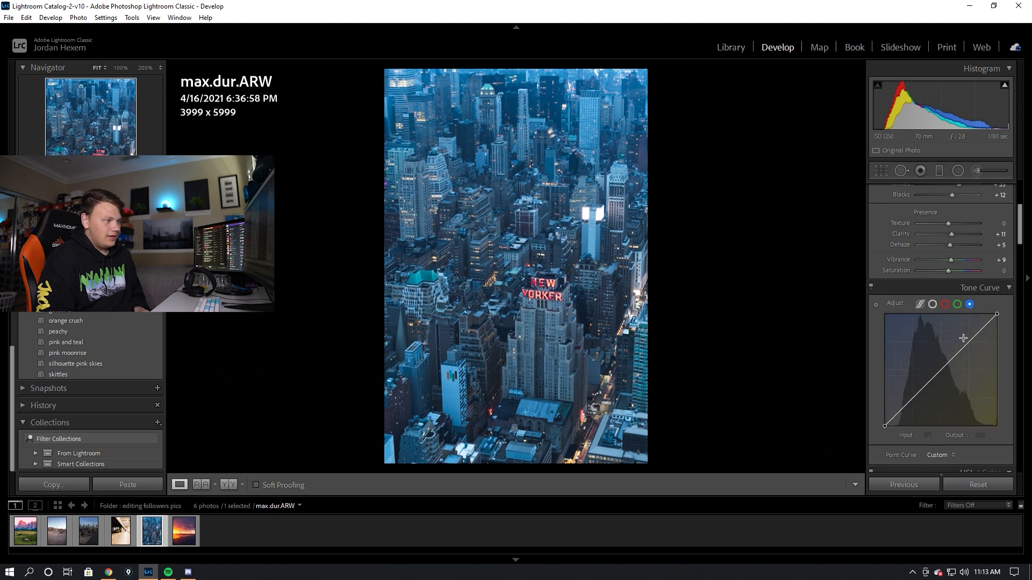
pyautogui.moveTo(888, 430); pyautogui.dragTo(884, 426)
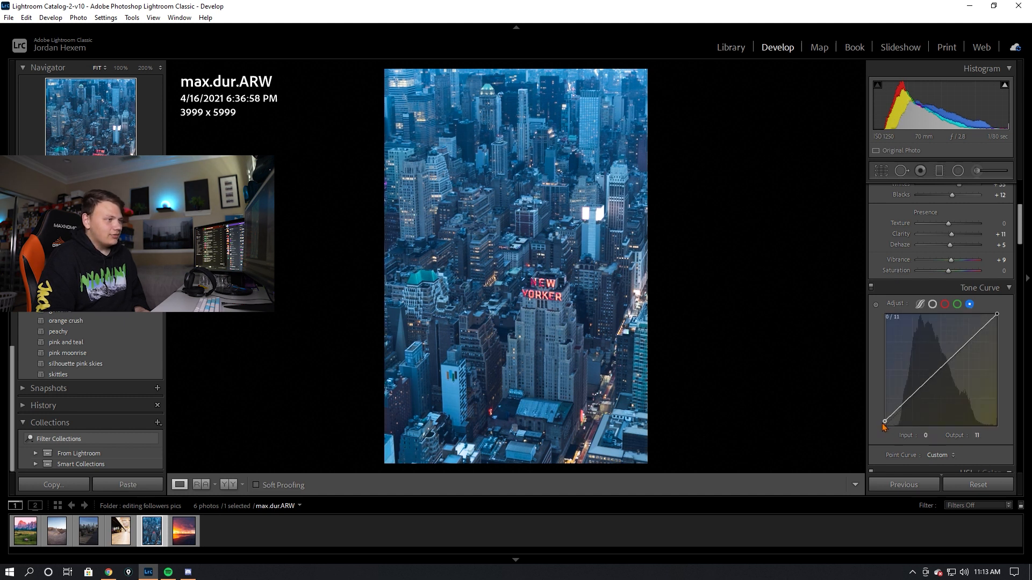
pyautogui.moveTo(882, 422); pyautogui.dragTo(882, 429)
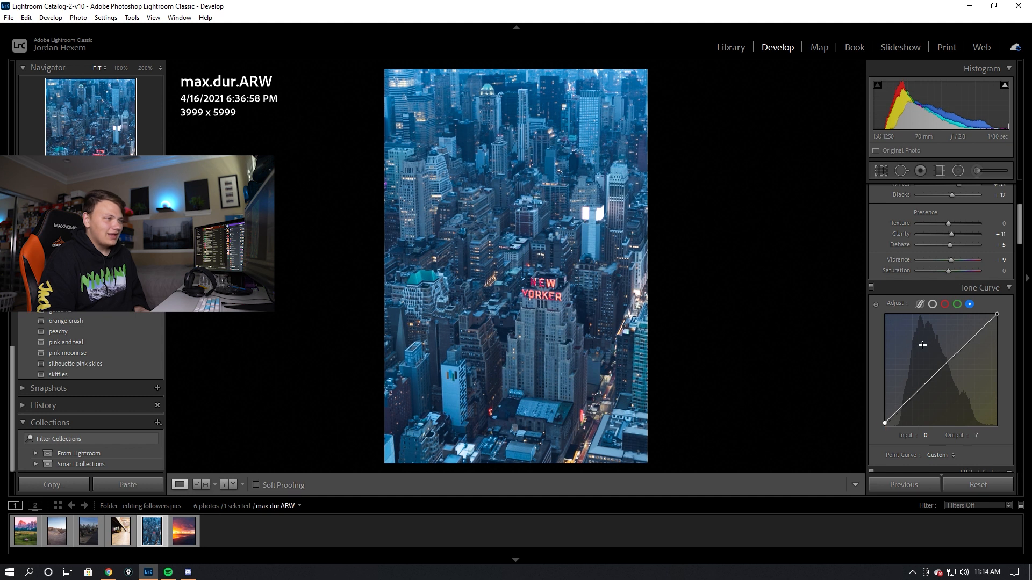
pyautogui.click(945, 306)
pyautogui.moveTo(997, 315); pyautogui.dragTo(994, 310)
# Inspect the color-shifted skyline up close and toggle repeatedly between the edit and the original
pyautogui.click(541, 225)
pyautogui.click(541, 224)
pyautogui.press('\\')
pyautogui.press('\\')
pyautogui.press('\\')
pyautogui.press('\\')
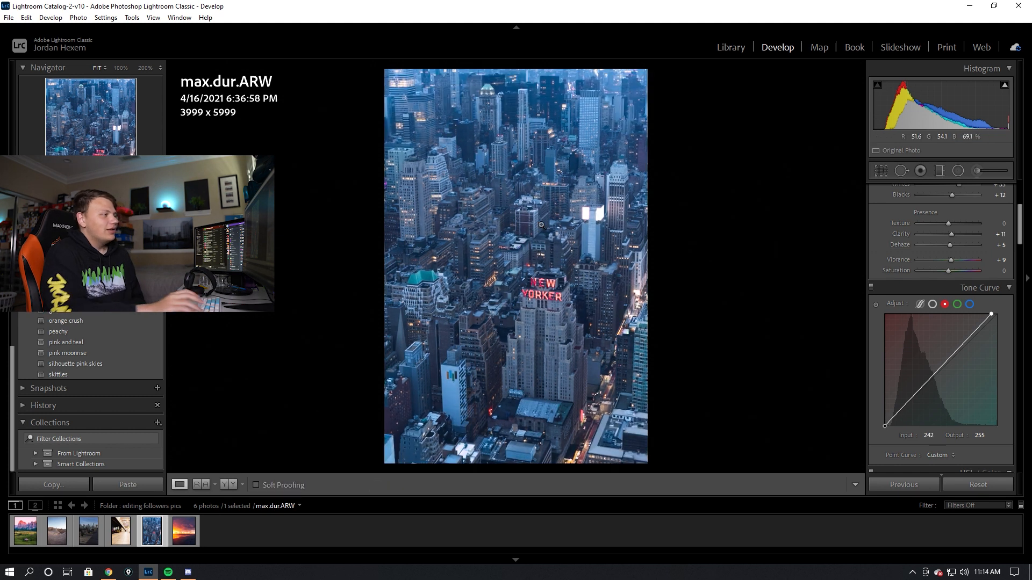
# Review the endpoints of the blue and red channel tone curves
pyautogui.click(970, 305)
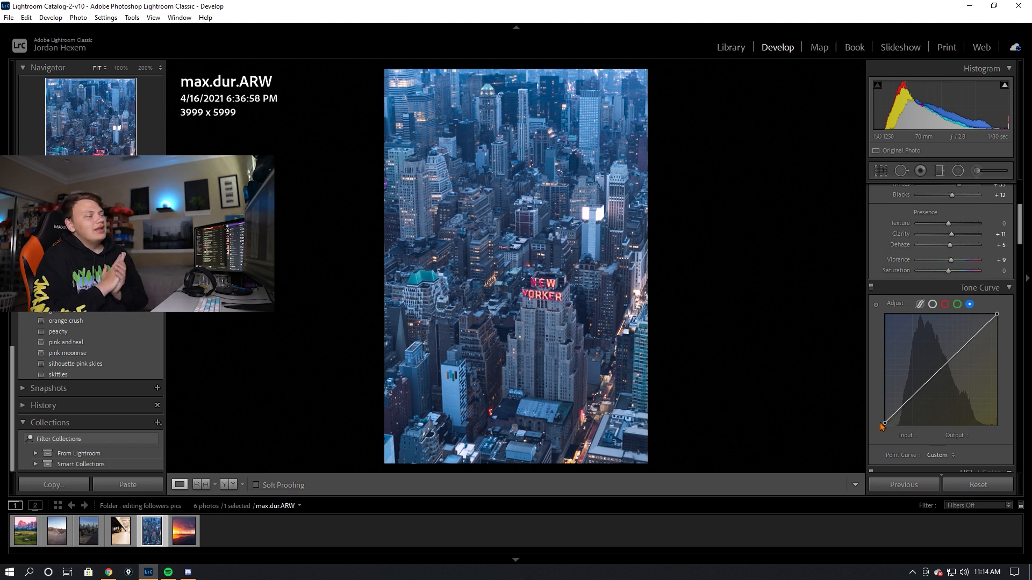
pyautogui.click(945, 305)
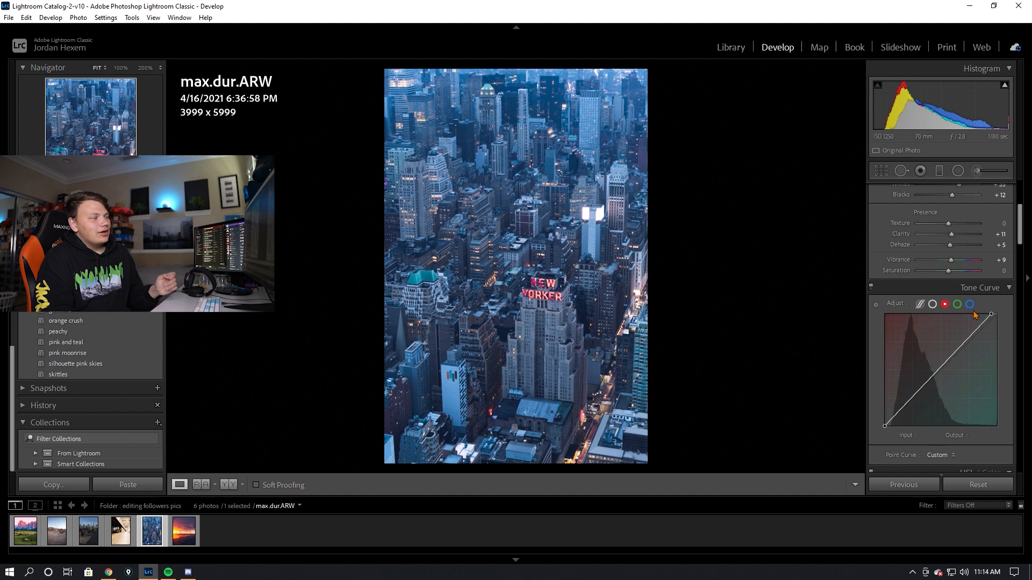
pyautogui.moveTo(993, 317); pyautogui.dragTo(994, 319)
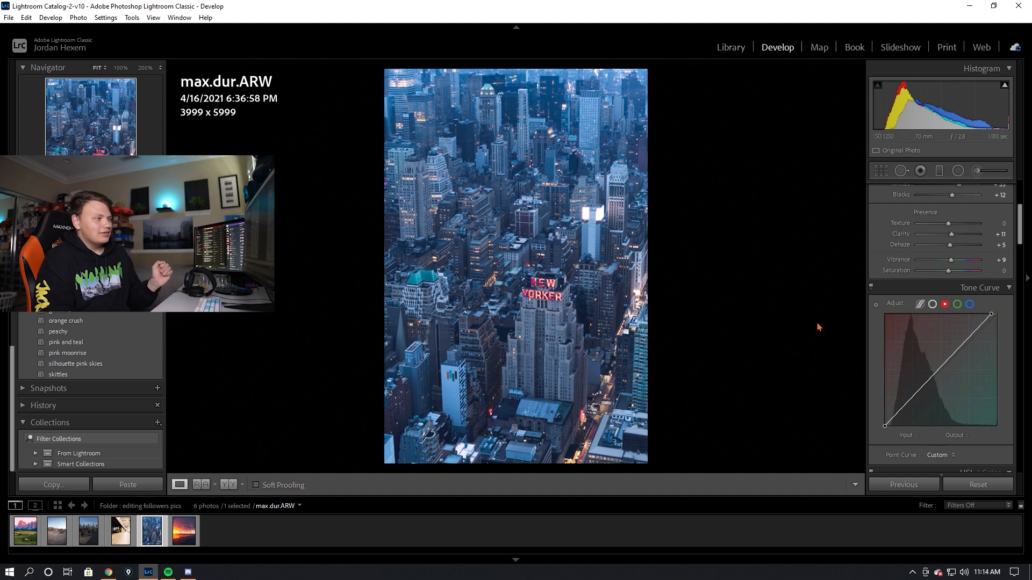
# Compare the current New York edit with its original side by side
pyautogui.scroll(-5, 880, 329)
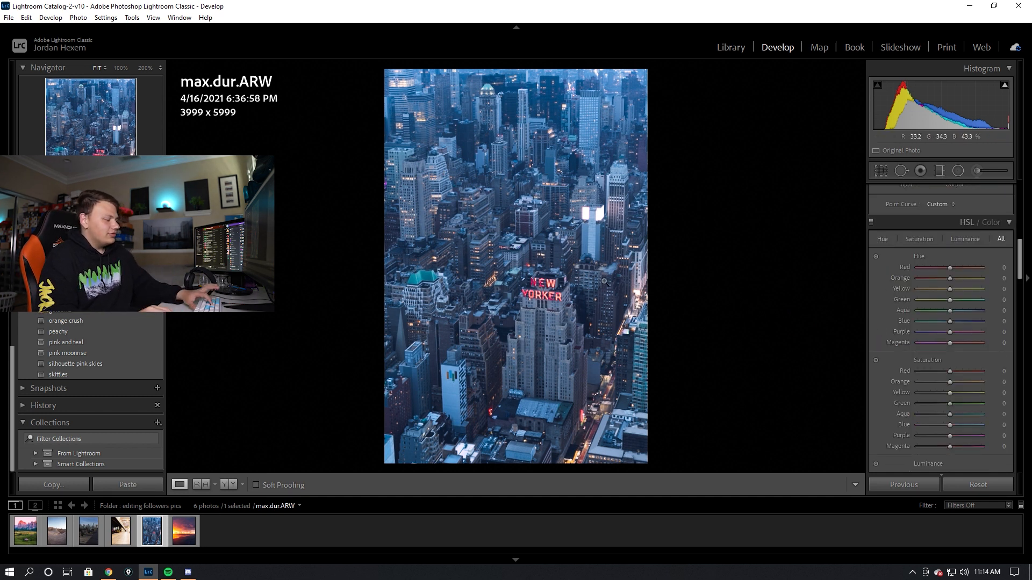
pyautogui.press('y')
pyautogui.press('y')
pyautogui.press('y')
pyautogui.press('y')
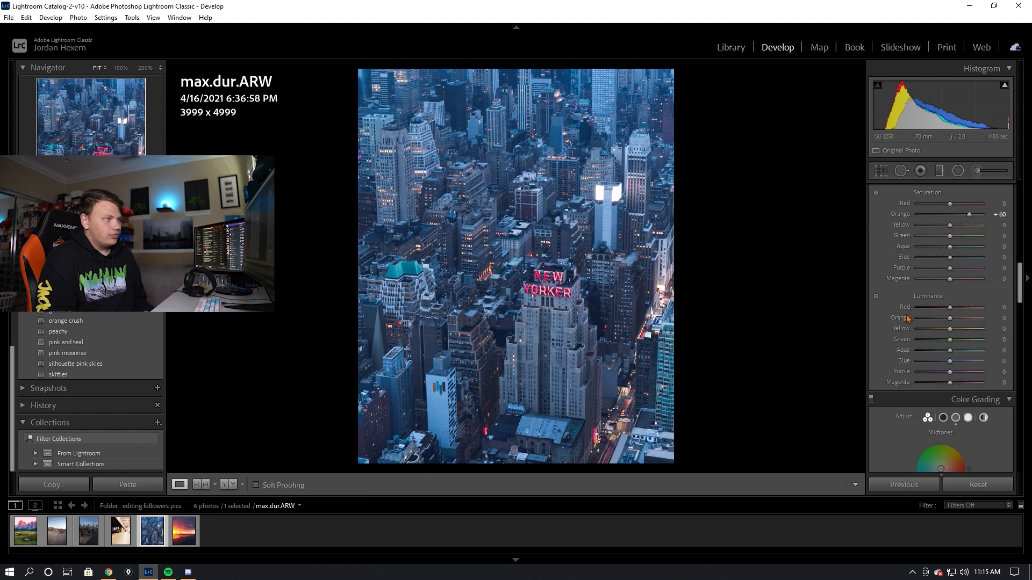
# In Color Grading, set midtone luminance to +8, tint and darken the shadows with blue, and tint and brighten the highlights with orange
pyautogui.scroll(-3, 907, 314)
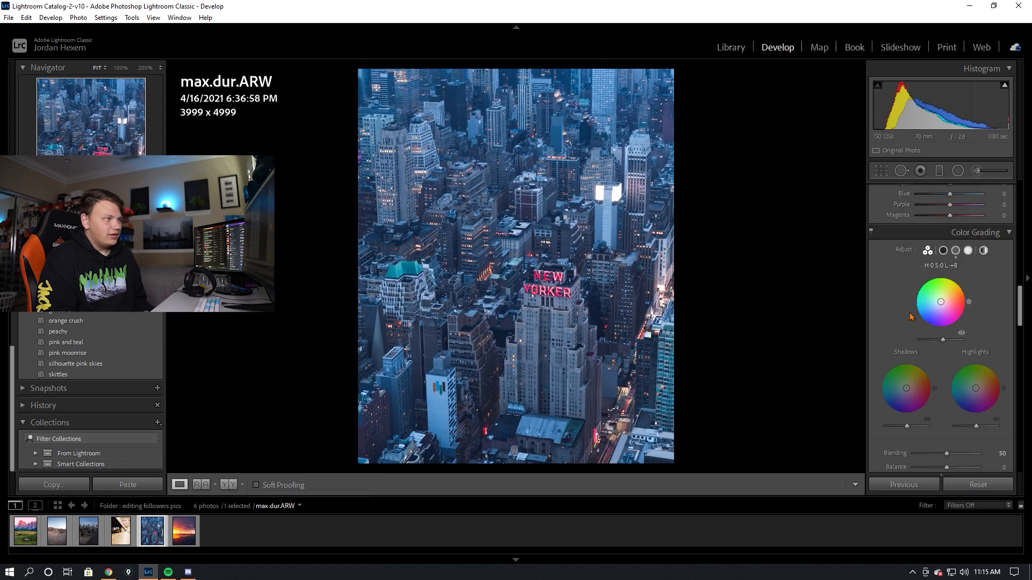
pyautogui.moveTo(906, 426); pyautogui.dragTo(907, 427)
pyautogui.moveTo(906, 388); pyautogui.dragTo(904, 392)
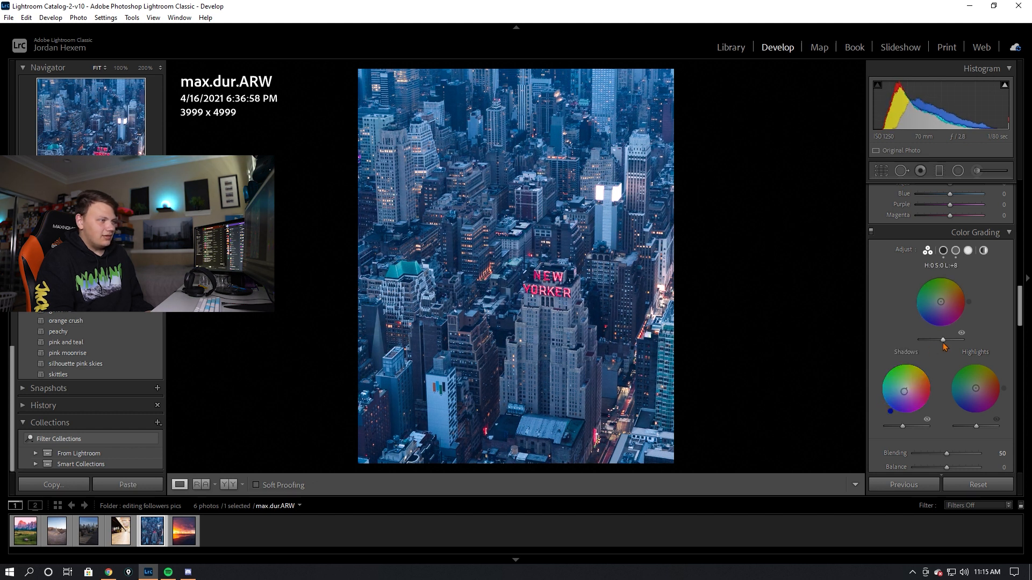
pyautogui.moveTo(976, 426); pyautogui.dragTo(983, 427)
pyautogui.moveTo(979, 391); pyautogui.dragTo(980, 386)
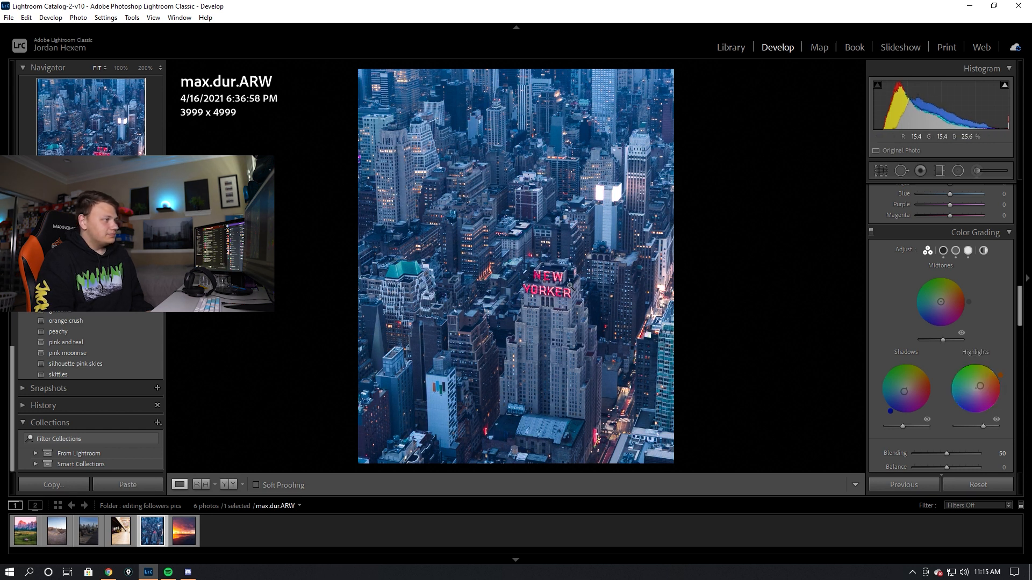
# Set the sharpening amount to 62 with masking 19, and luminance noise reduction to 15
pyautogui.scroll(-10, 897, 359)
pyautogui.moveTo(919, 347); pyautogui.dragTo(922, 319)
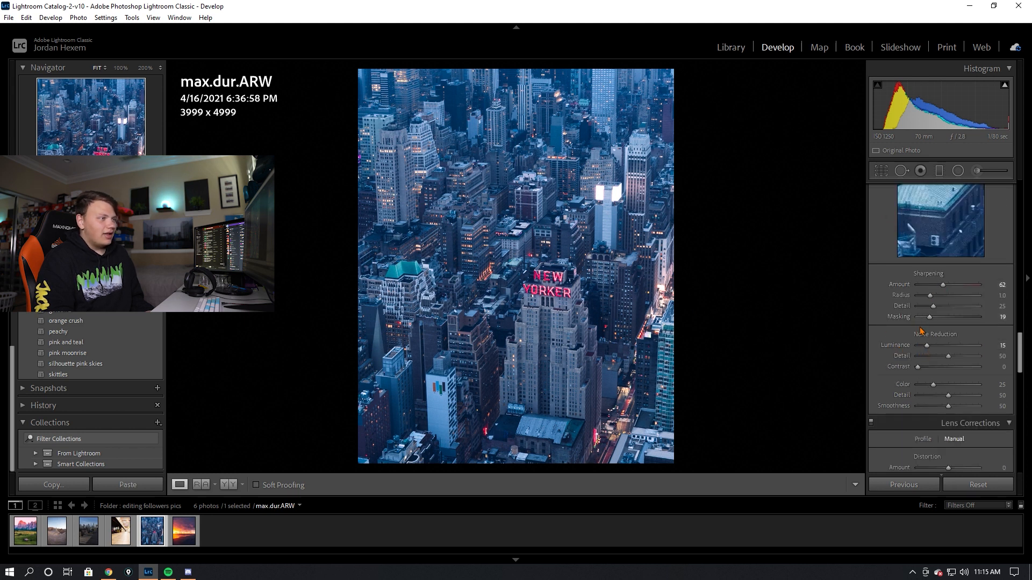
pyautogui.scroll(-5, 881, 331)
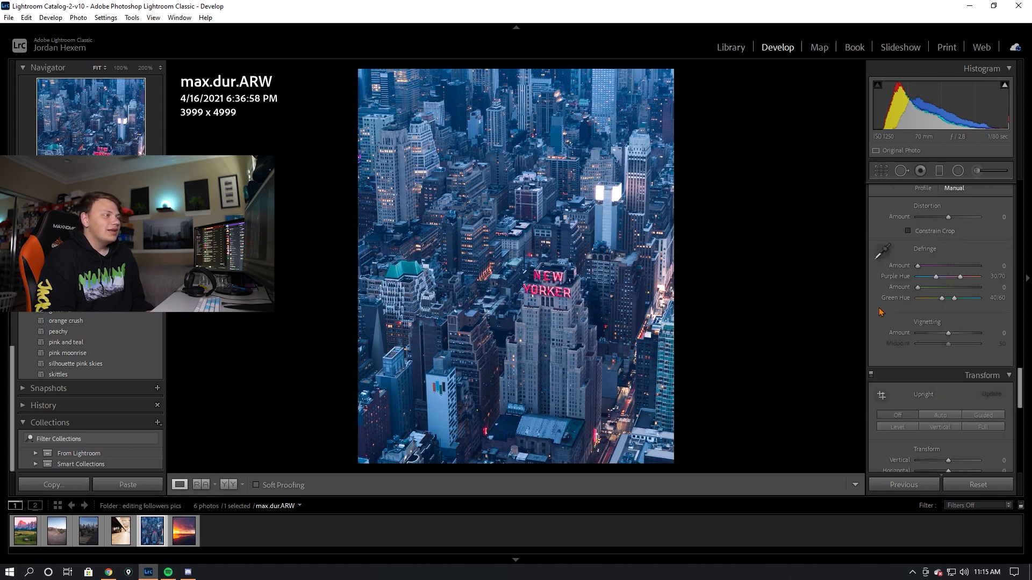
pyautogui.scroll(-4, 888, 321)
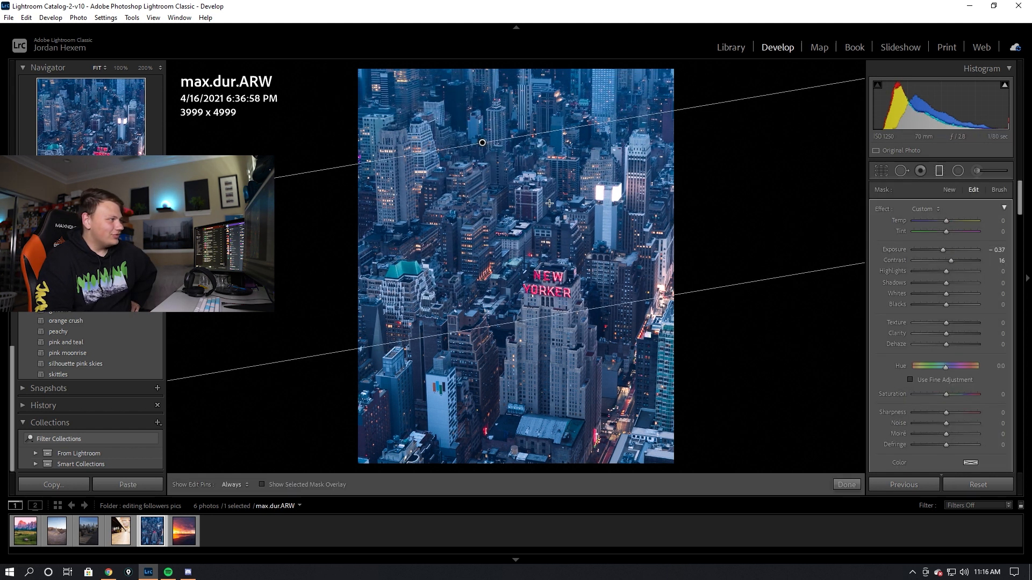
# Shift the graduated filter higher over the distant skyline and set its contrast to 9
pyautogui.moveTo(482, 143); pyautogui.dragTo(478, 131)
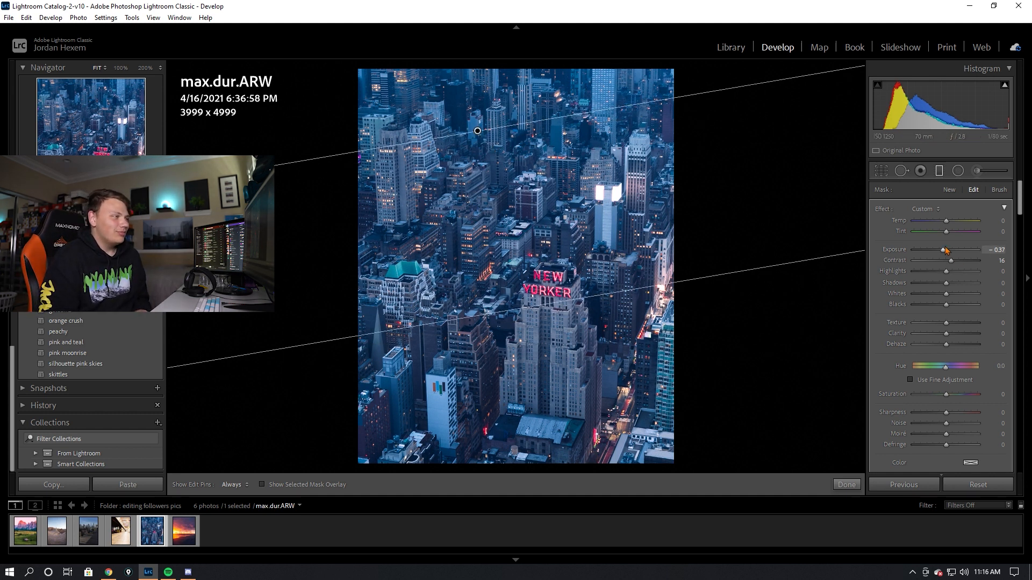
pyautogui.moveTo(481, 135); pyautogui.dragTo(479, 126)
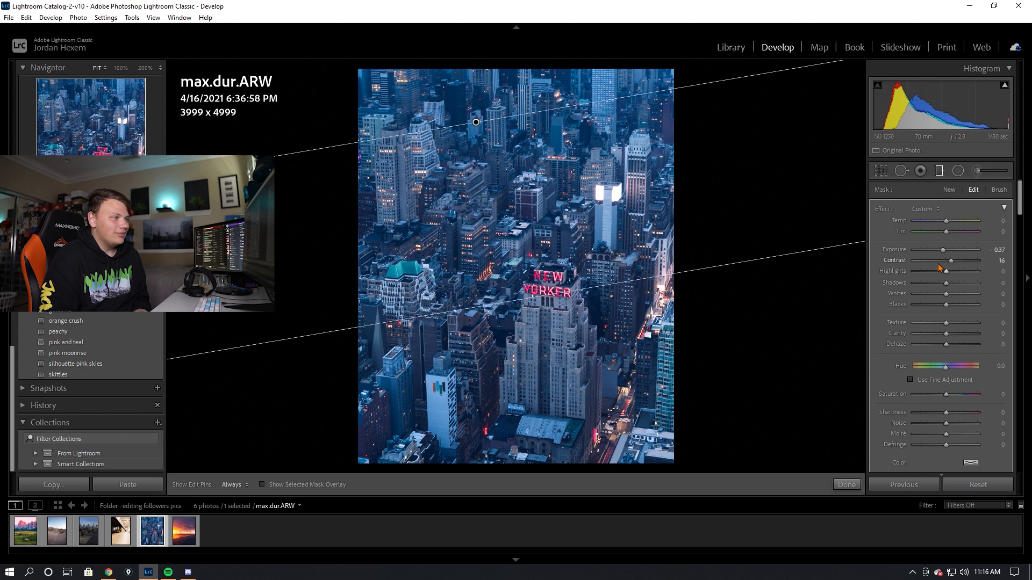
pyautogui.moveTo(951, 262); pyautogui.dragTo(948, 262)
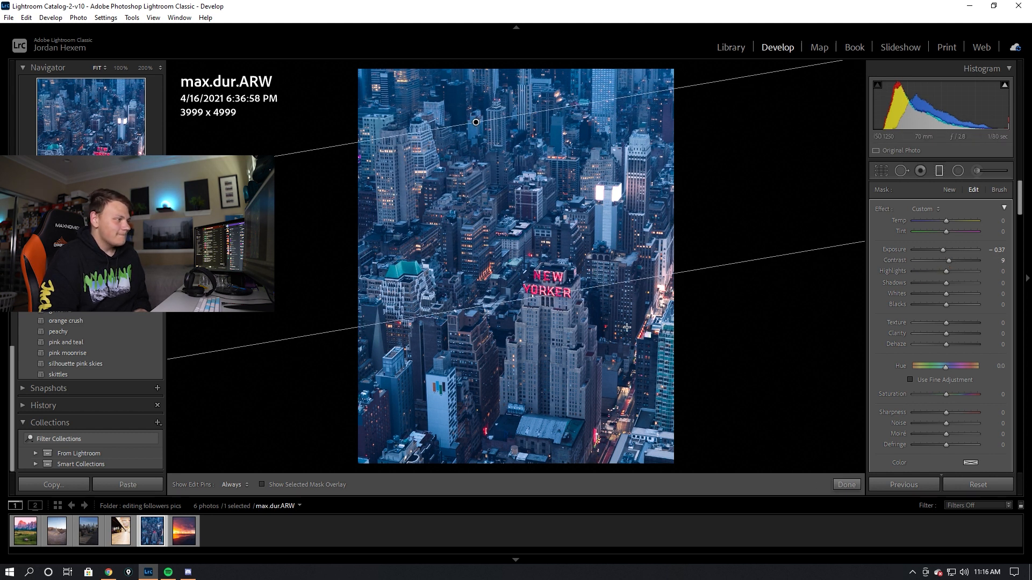
# Add a graduated filter rising from the photo's bottom edge, lower it slightly, and set its exposure to -0.44 and contrast to 11
pyautogui.moveTo(563, 448); pyautogui.dragTo(554, 216)
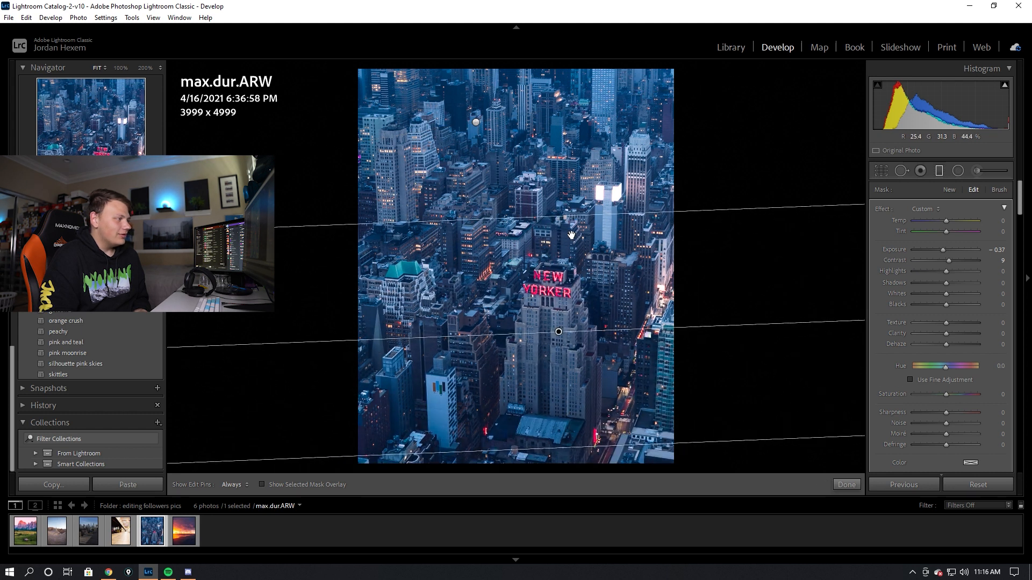
pyautogui.moveTo(636, 455); pyautogui.dragTo(642, 509)
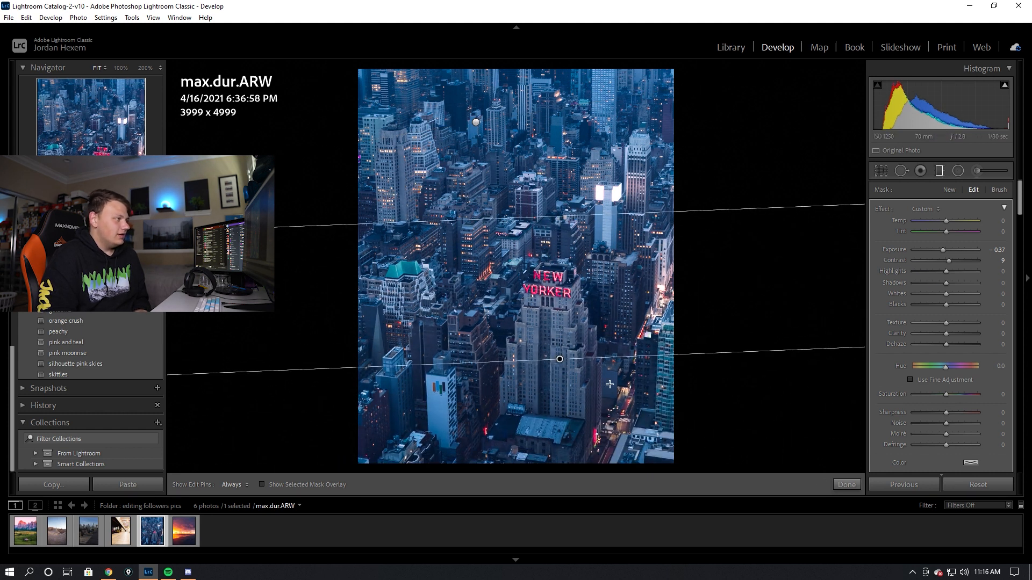
pyautogui.moveTo(567, 363); pyautogui.dragTo(565, 377)
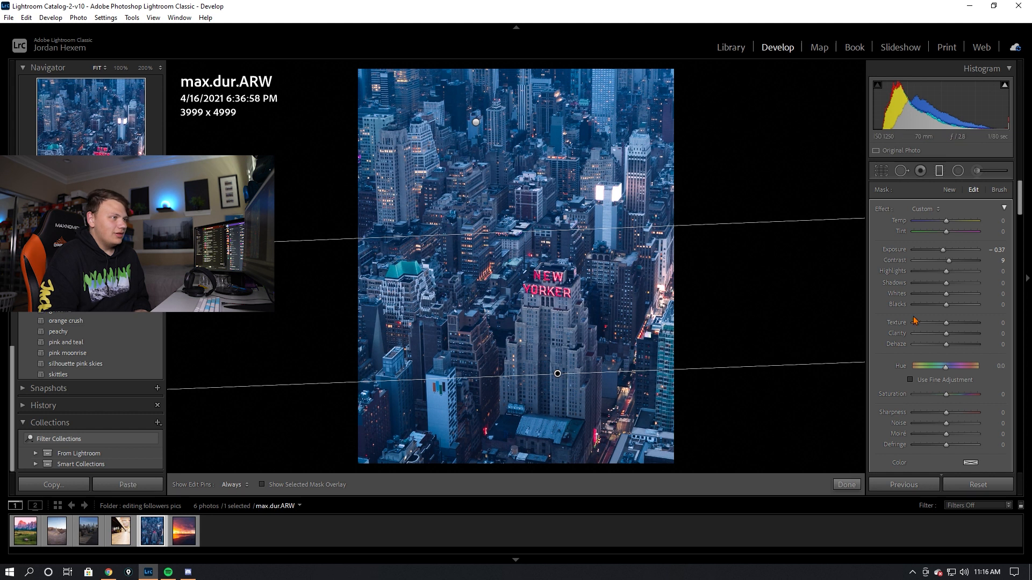
pyautogui.moveTo(951, 263)
pyautogui.mouseDown()
pyautogui.moveTo(941, 251)
pyautogui.moveTo(952, 264)
pyautogui.mouseUp()
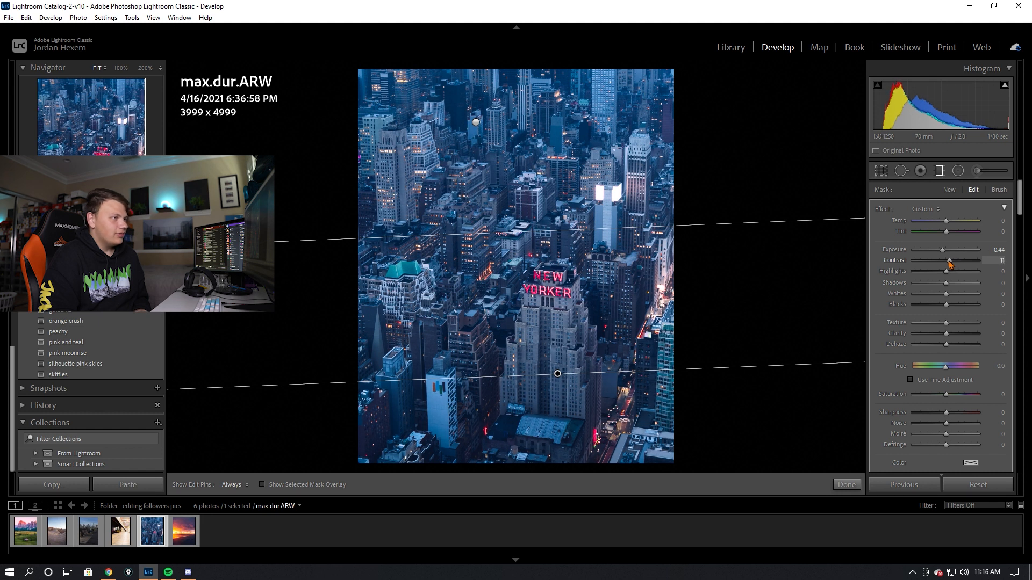
# Close the graduated filter and compare the New York edit with the original side by side
pyautogui.press('m')
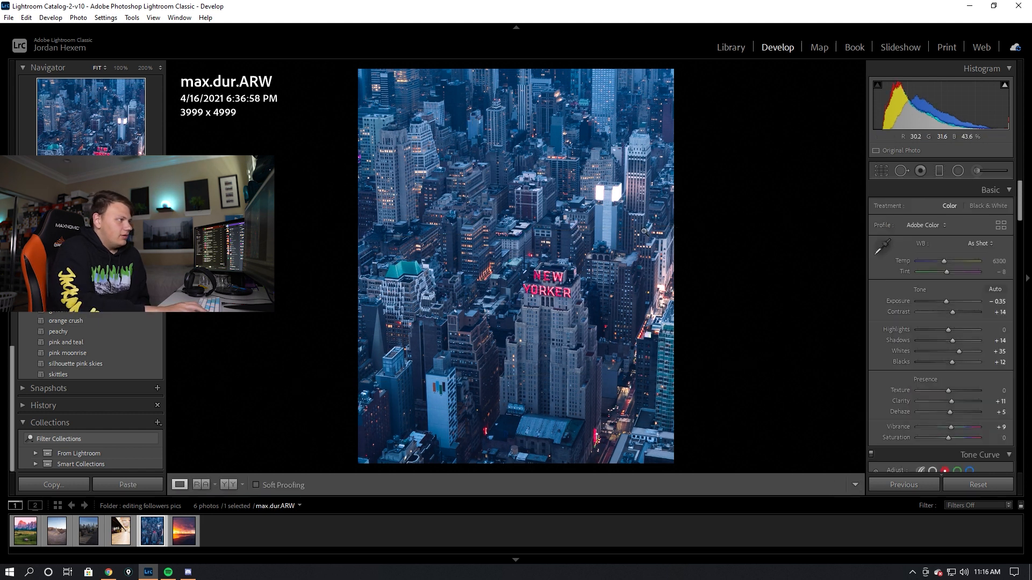
pyautogui.press('y')
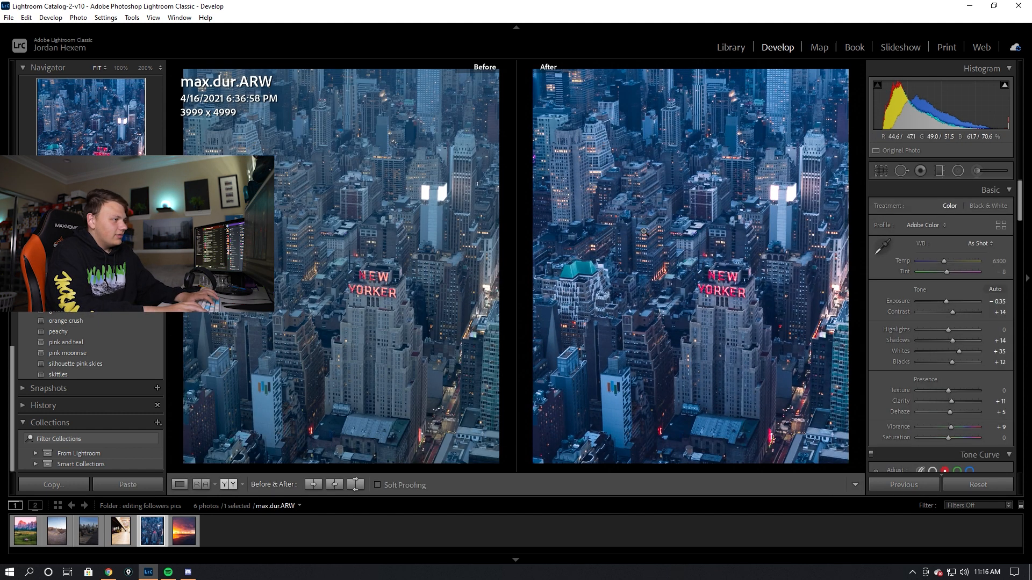
pyautogui.press('y')
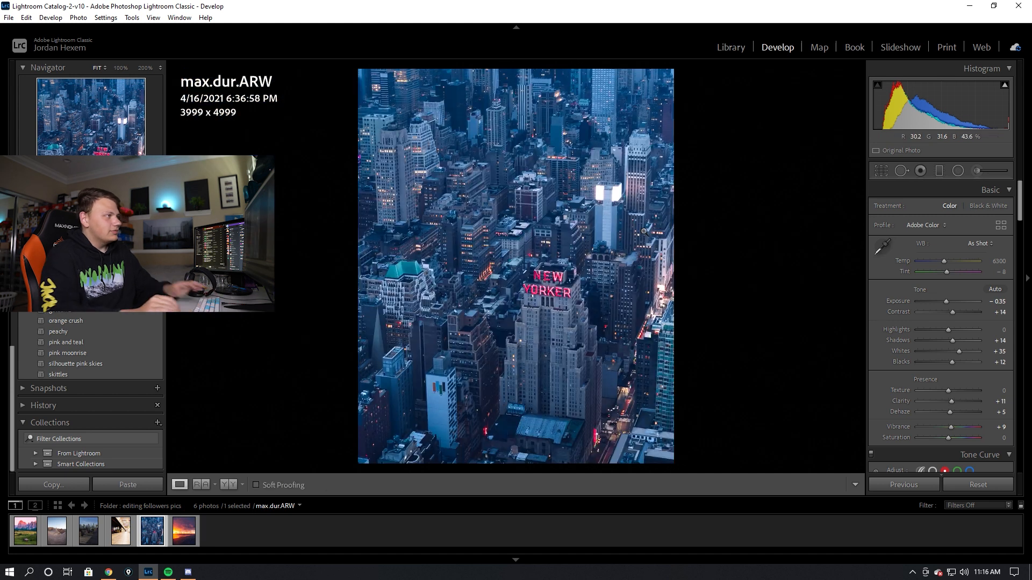
# Calibrate the New York photo with red primary hue +9, green primary hue +40, and blue primary hue -9
pyautogui.scroll(-15, 913, 365)
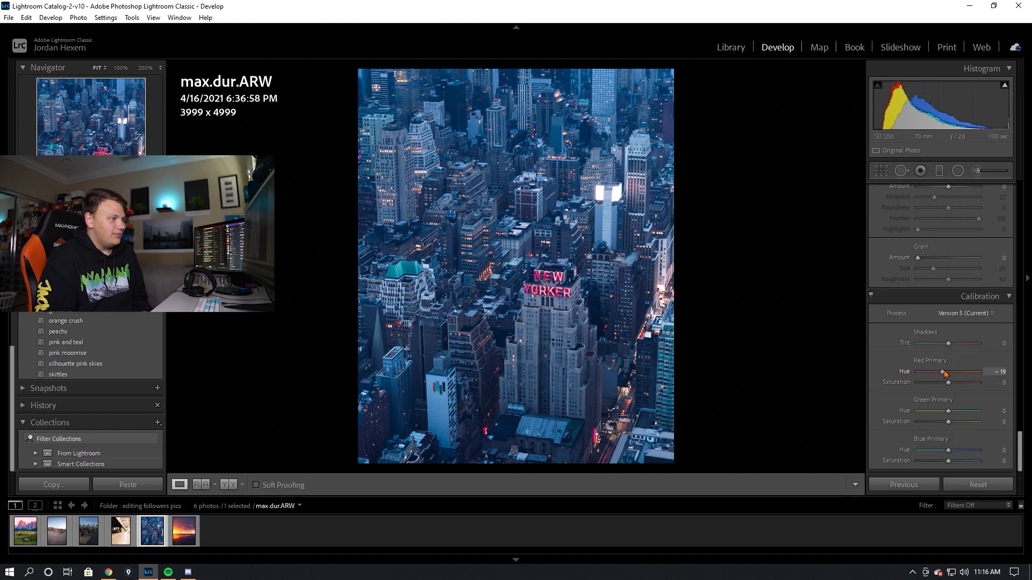
pyautogui.moveTo(945, 372)
pyautogui.mouseDown()
pyautogui.moveTo(966, 373)
pyautogui.moveTo(951, 373)
pyautogui.mouseUp()
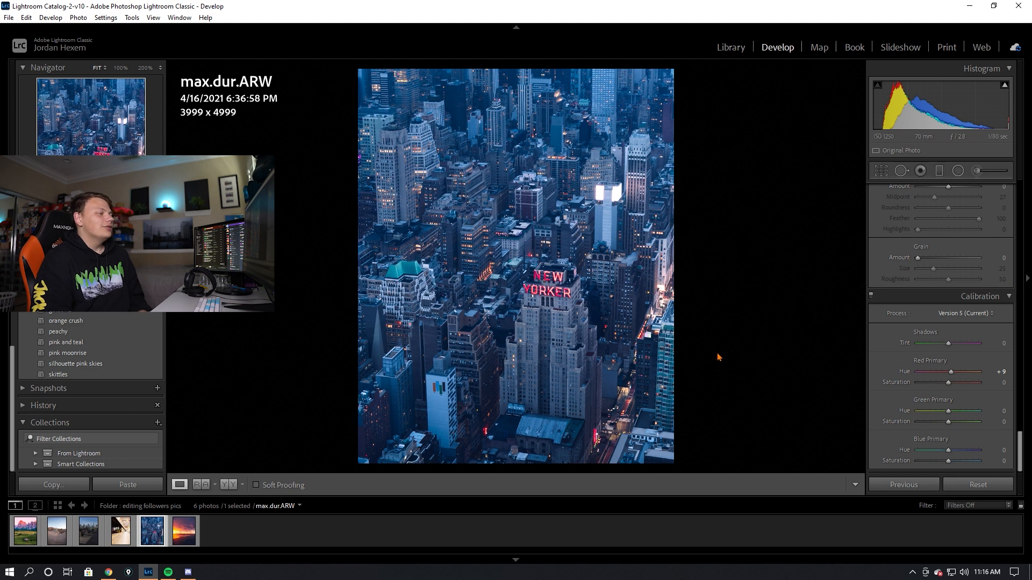
pyautogui.moveTo(949, 412)
pyautogui.mouseDown()
pyautogui.moveTo(972, 413)
pyautogui.moveTo(947, 412)
pyautogui.moveTo(957, 413)
pyautogui.mouseUp()
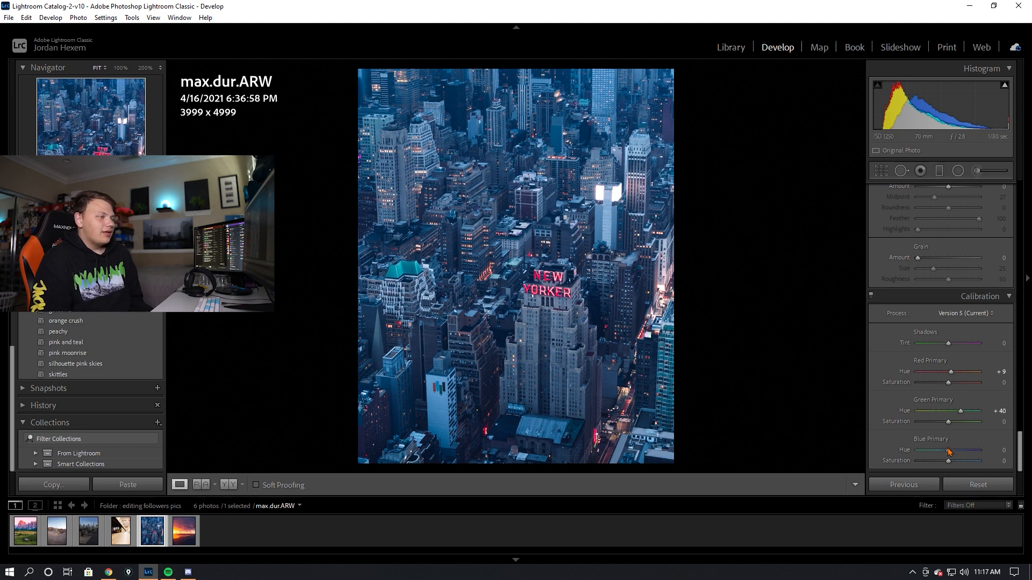
pyautogui.moveTo(948, 449); pyautogui.dragTo(947, 452)
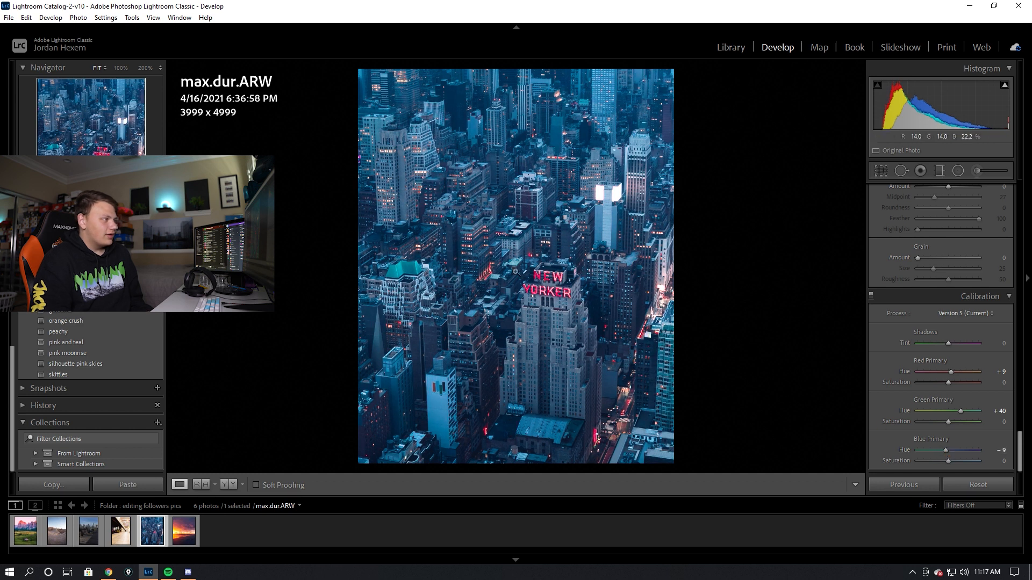
# Flip repeatedly between the unedited and edited versions of the New York photo to judge the calibration changes
pyautogui.press('\\')
pyautogui.press('\\')
pyautogui.press('\\')
pyautogui.press('\\')
pyautogui.press('\\')
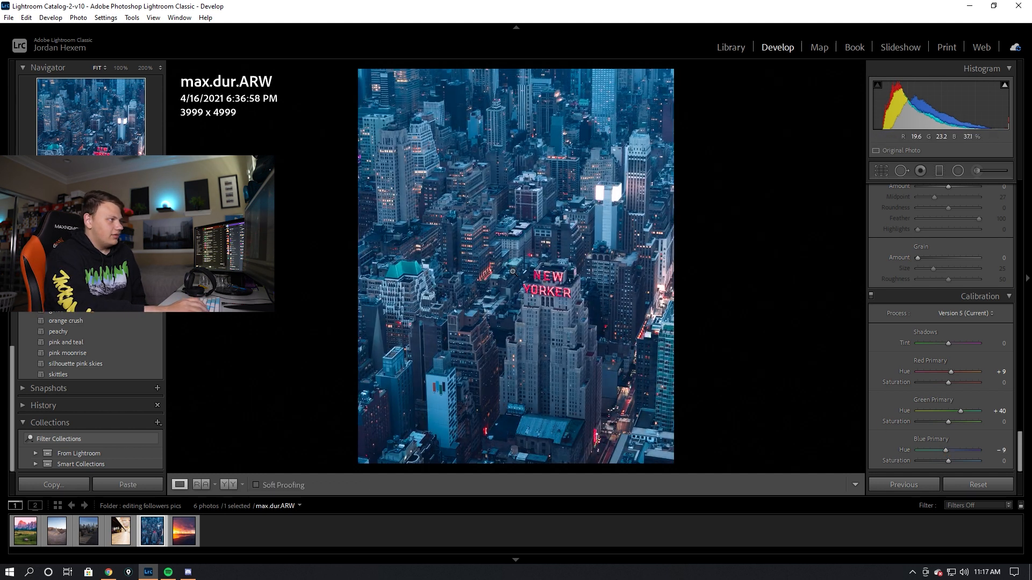
pyautogui.press('\\')
pyautogui.press('\\')
pyautogui.press('\\')
pyautogui.press('\\')
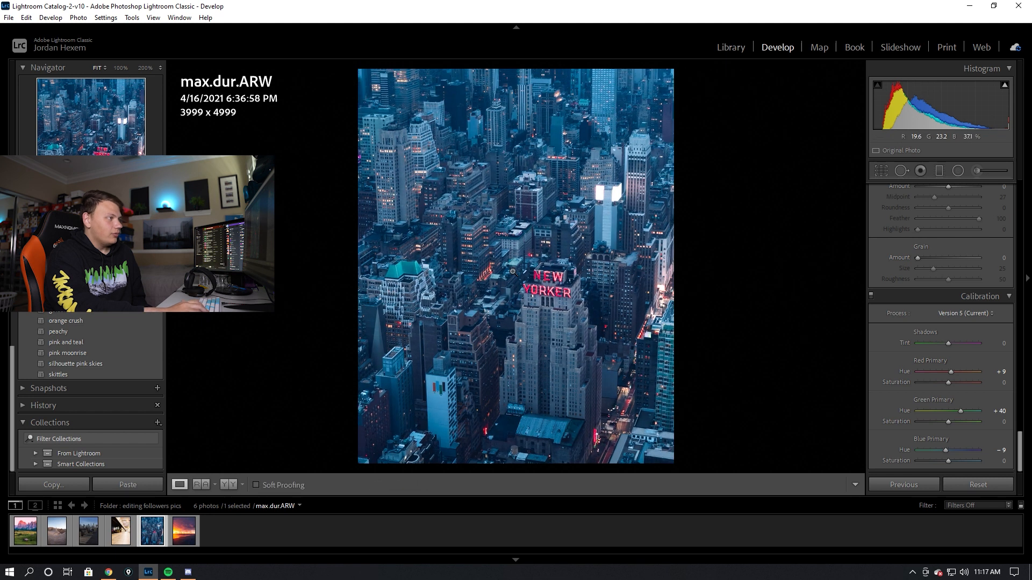
pyautogui.press('\\')
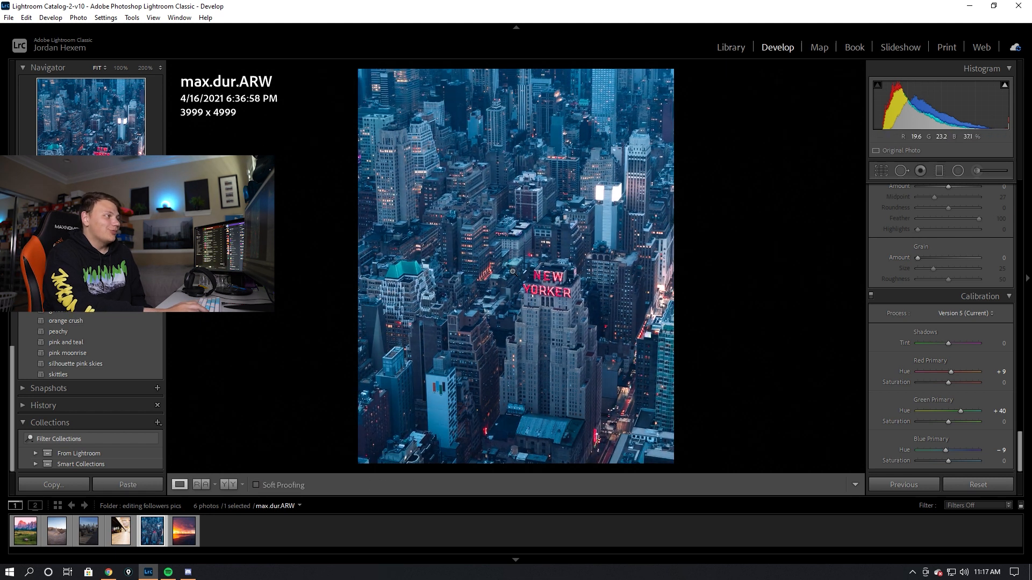
# Review the orange adjustment brush on the New York photo's lit street, close it, and compare the edit with the original side by side
pyautogui.scroll(20, 877, 333)
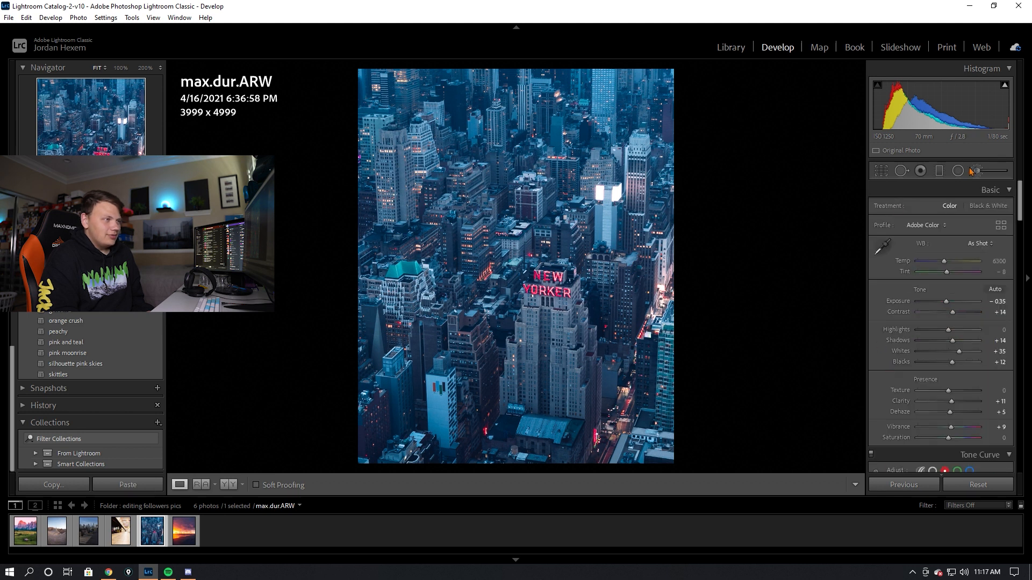
pyautogui.press('k')
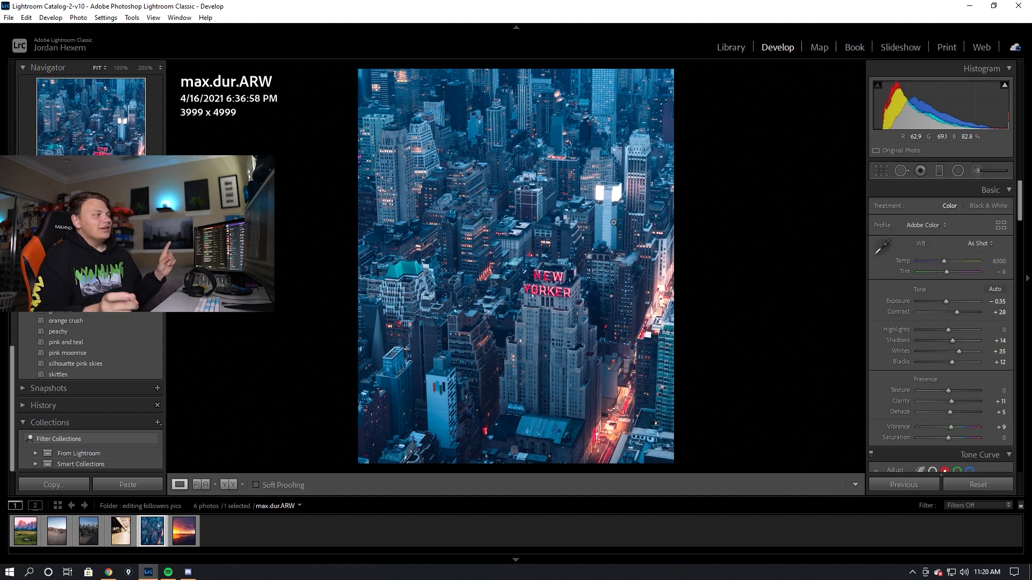
pyautogui.click(977, 170)
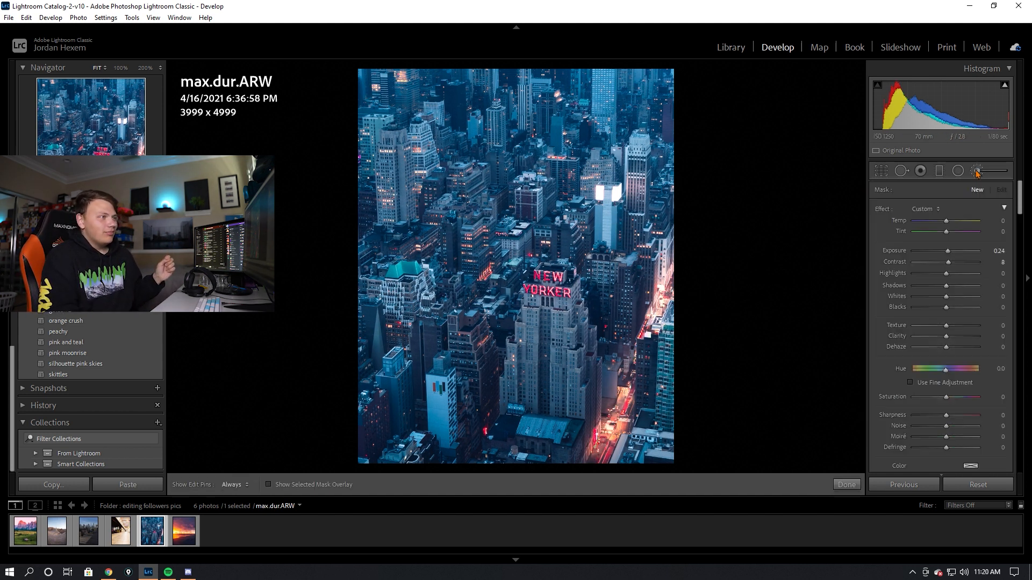
pyautogui.click(668, 280)
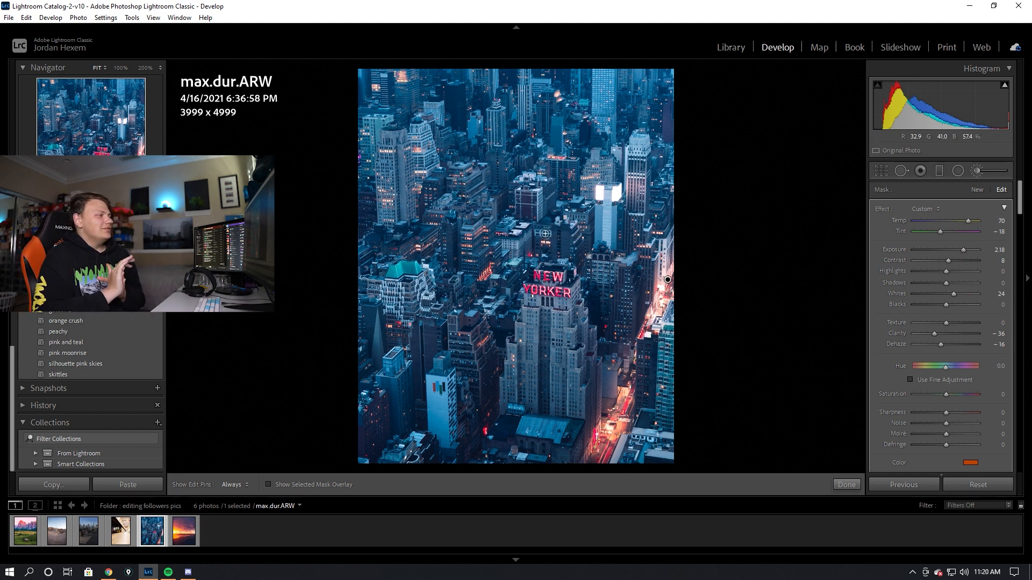
pyautogui.press('k')
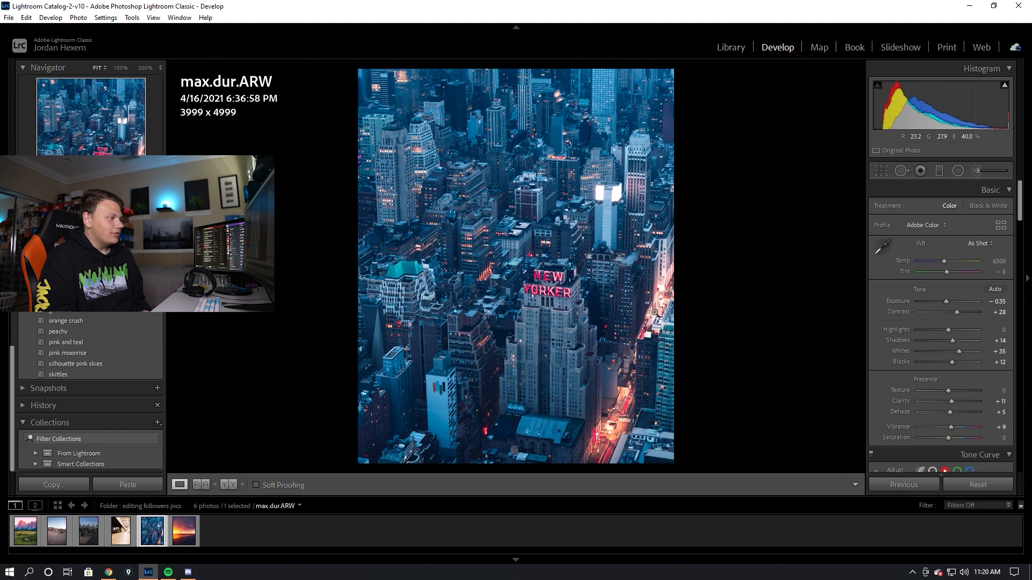
pyautogui.press('y')
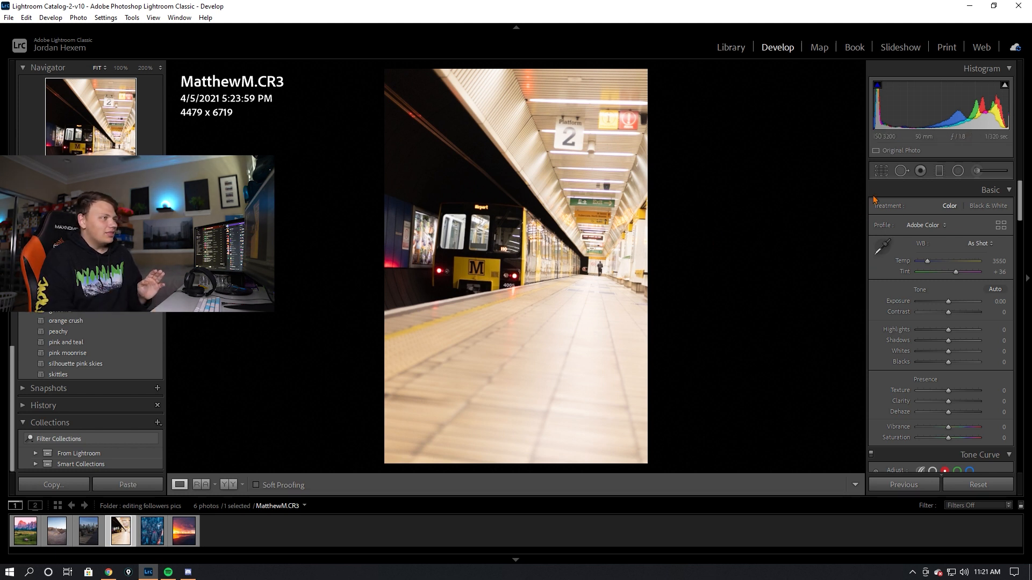
# Crop the train station photo to the 4 x 5 / 8 x 10 aspect ratio
pyautogui.click(880, 171)
pyautogui.click(948, 204)
pyautogui.click(935, 261)
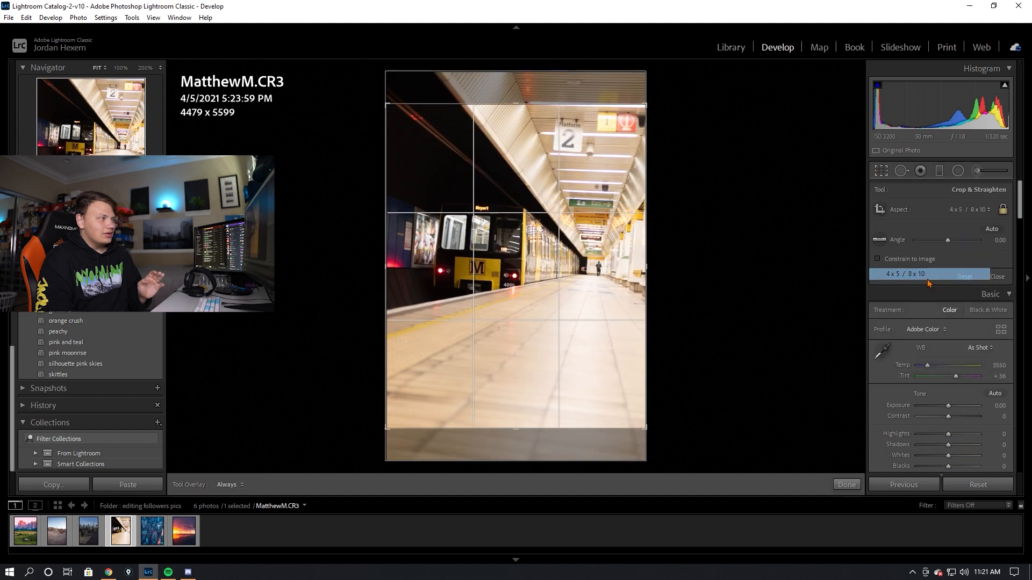
pyautogui.press('Return')
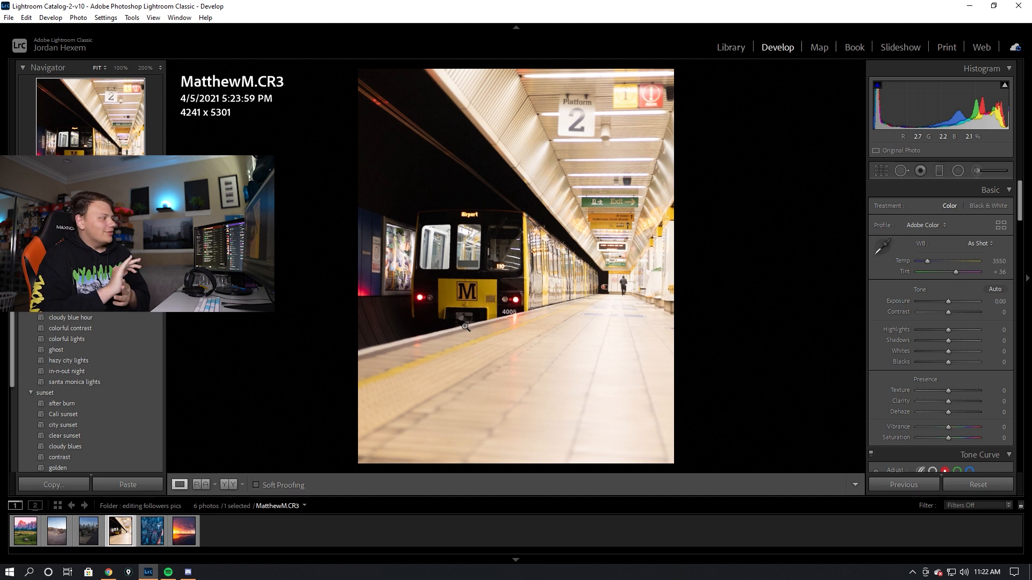
# Apply the ghost preset to the train photo, cool its temperature to 2614, and undo the tint adjustment
pyautogui.click(128, 353)
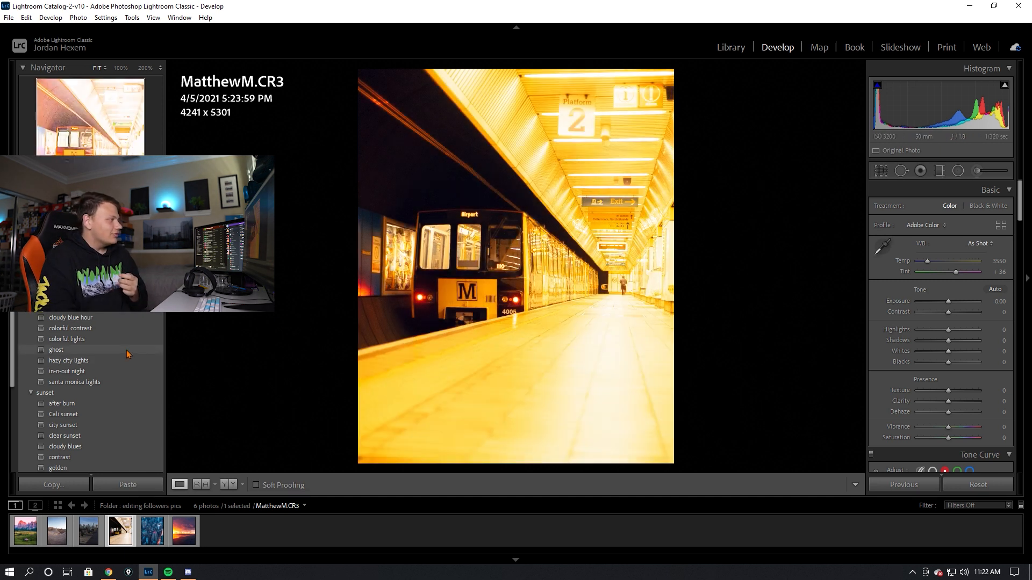
pyautogui.click(128, 354)
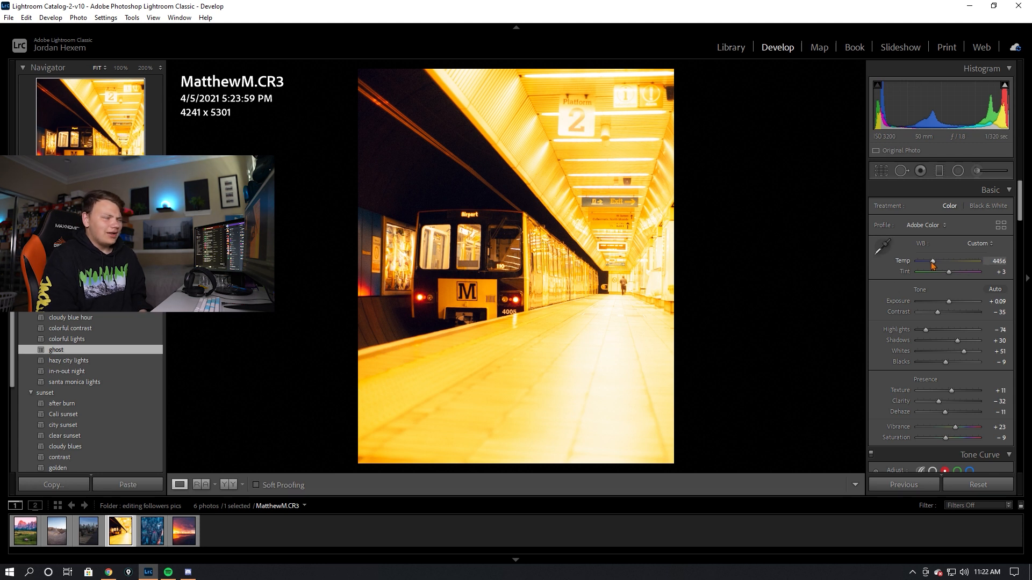
pyautogui.moveTo(938, 262)
pyautogui.mouseDown()
pyautogui.moveTo(921, 265)
pyautogui.moveTo(951, 273)
pyautogui.mouseUp()
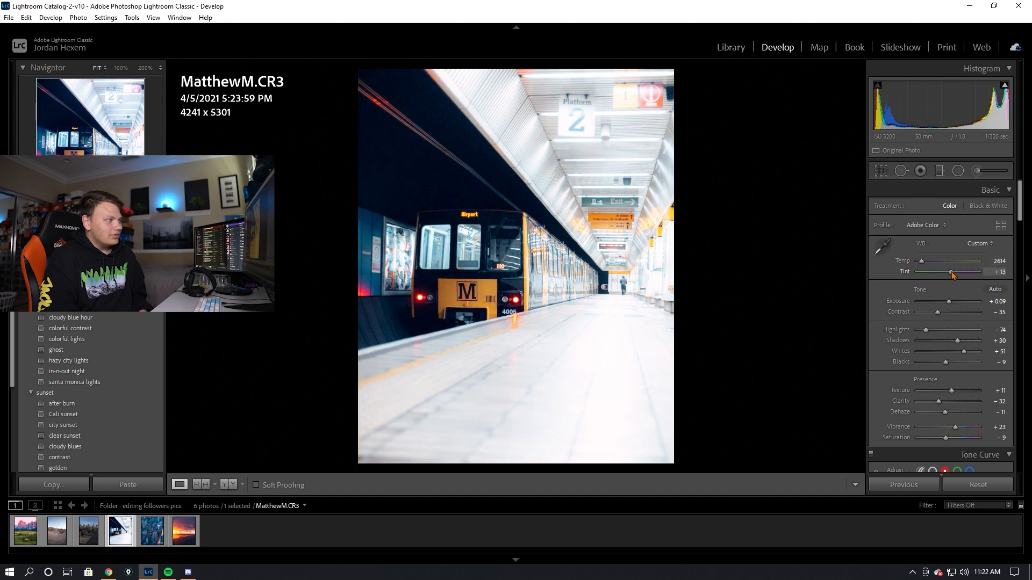
pyautogui.hotkey('ctrl', 'z')
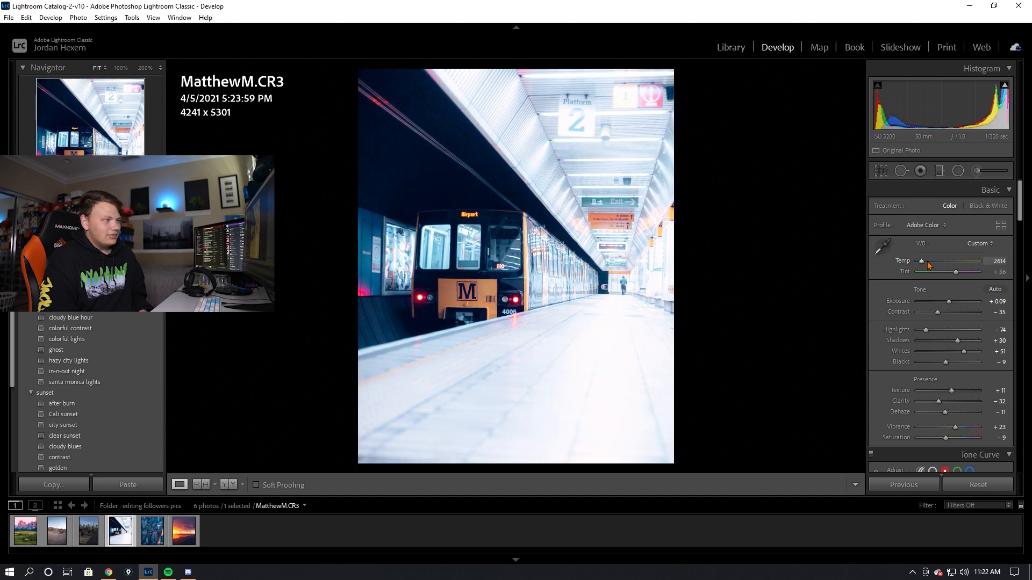
pyautogui.moveTo(924, 263); pyautogui.dragTo(922, 265)
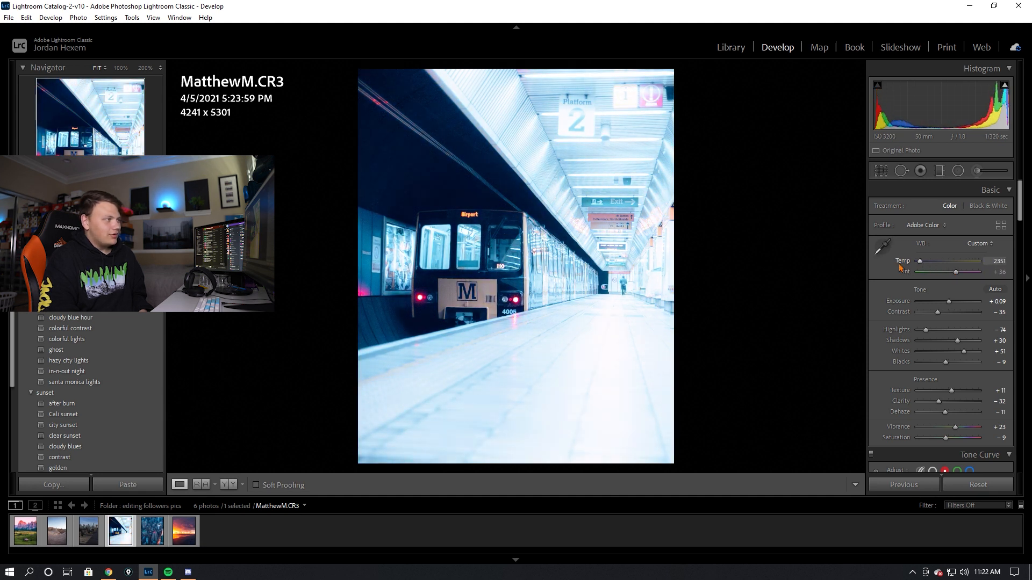
# Add a graduated filter over the platform floor with exposure -0.84 and clarity 39
pyautogui.moveTo(549, 391); pyautogui.dragTo(570, 489)
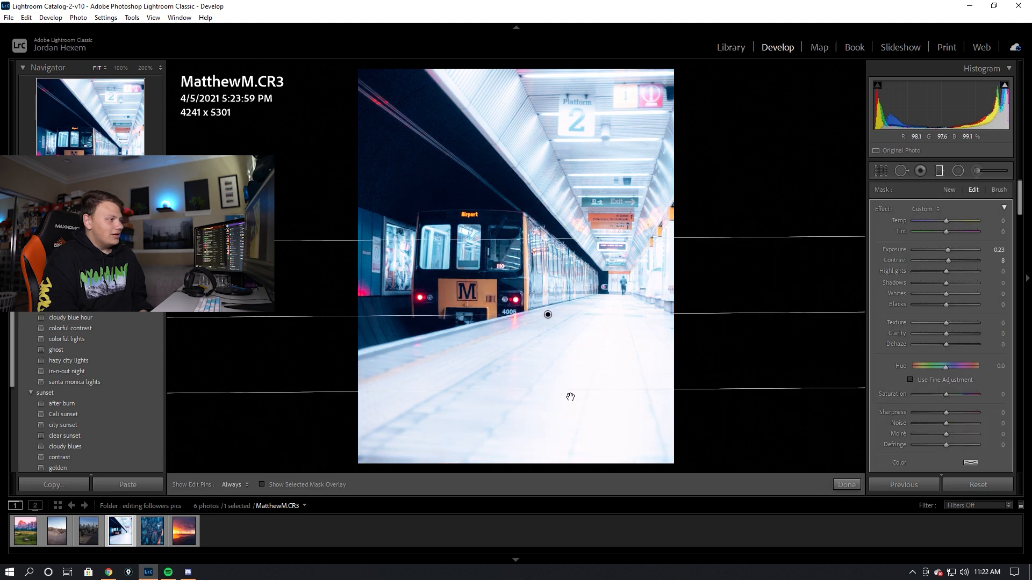
pyautogui.moveTo(948, 250); pyautogui.dragTo(939, 250)
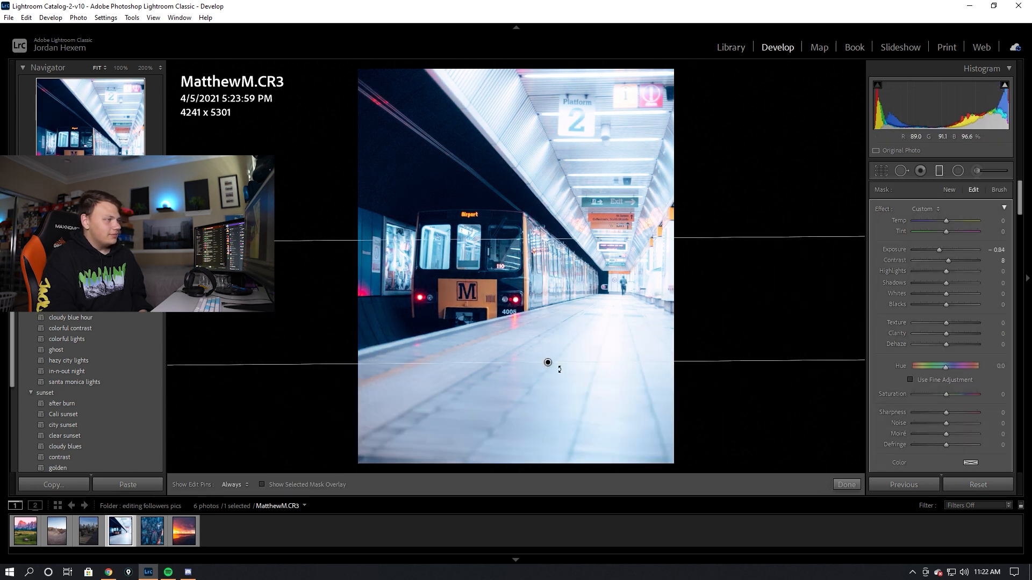
pyautogui.moveTo(1001, 333); pyautogui.dragTo(1008, 335)
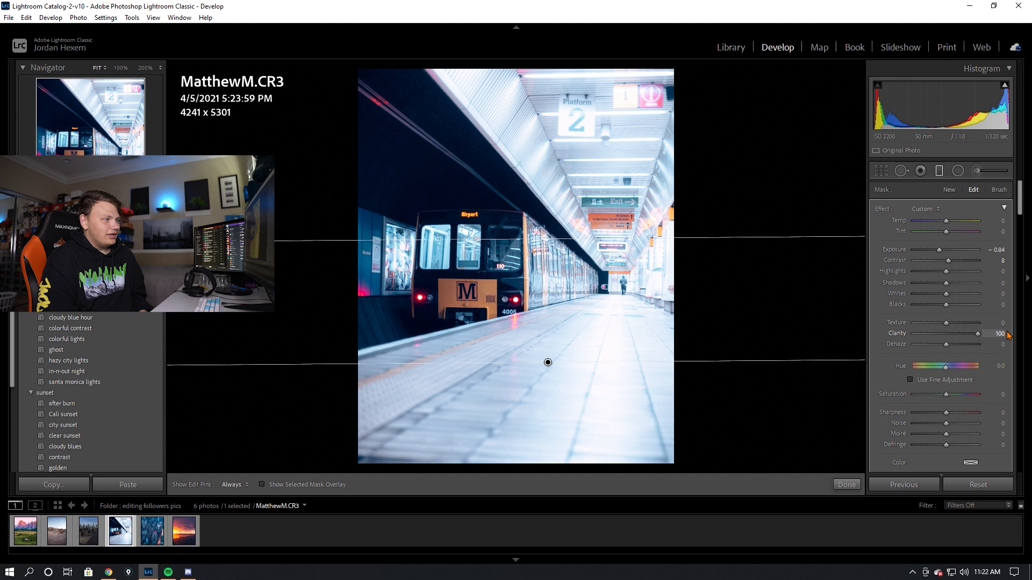
pyautogui.moveTo(977, 334); pyautogui.dragTo(960, 336)
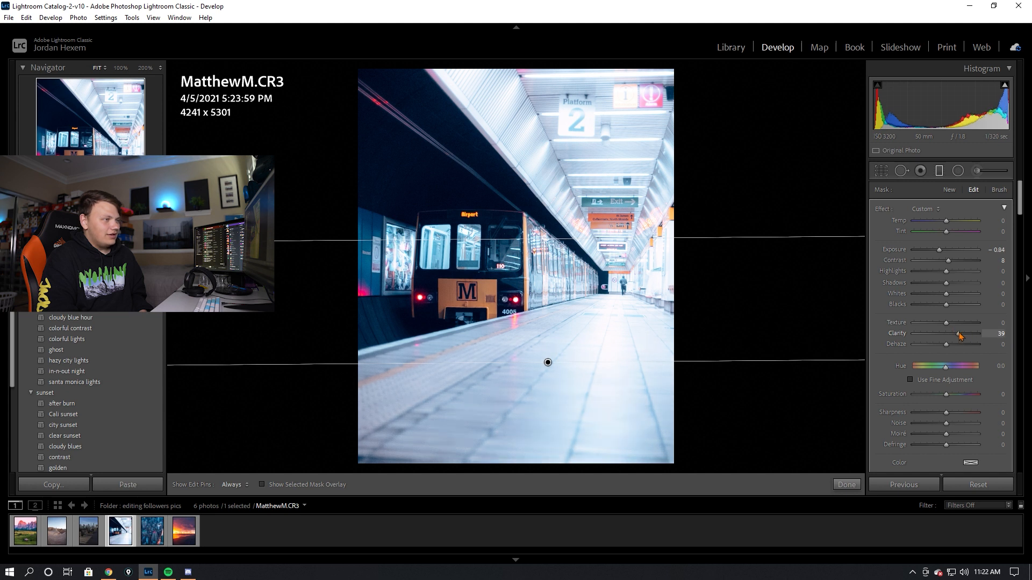
# Reposition the platform floor's graduated filter, set its exposure to -1.65 and contrast to 36, and close the filter
pyautogui.moveTo(548, 362)
pyautogui.mouseDown()
pyautogui.moveTo(532, 342)
pyautogui.moveTo(534, 350)
pyautogui.mouseUp()
pyautogui.moveTo(939, 250); pyautogui.dragTo(932, 250)
pyautogui.moveTo(532, 350); pyautogui.dragTo(531, 335)
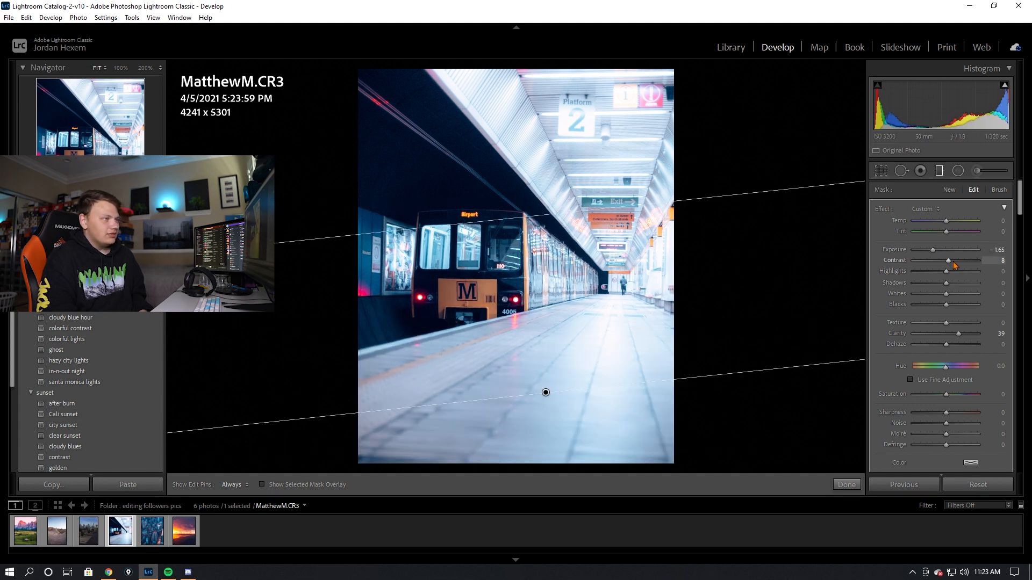
pyautogui.moveTo(949, 262); pyautogui.dragTo(959, 265)
pyautogui.moveTo(546, 392)
pyautogui.mouseDown()
pyautogui.moveTo(543, 417)
pyautogui.moveTo(542, 378)
pyautogui.moveTo(583, 372)
pyautogui.moveTo(539, 408)
pyautogui.moveTo(532, 399)
pyautogui.mouseUp()
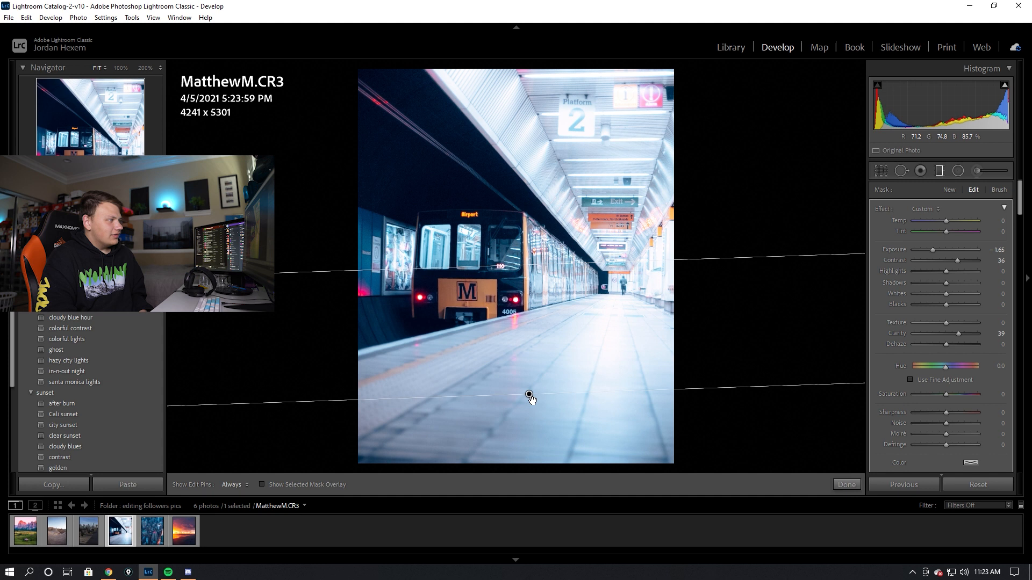
pyautogui.press('Return')
pyautogui.press('Return')
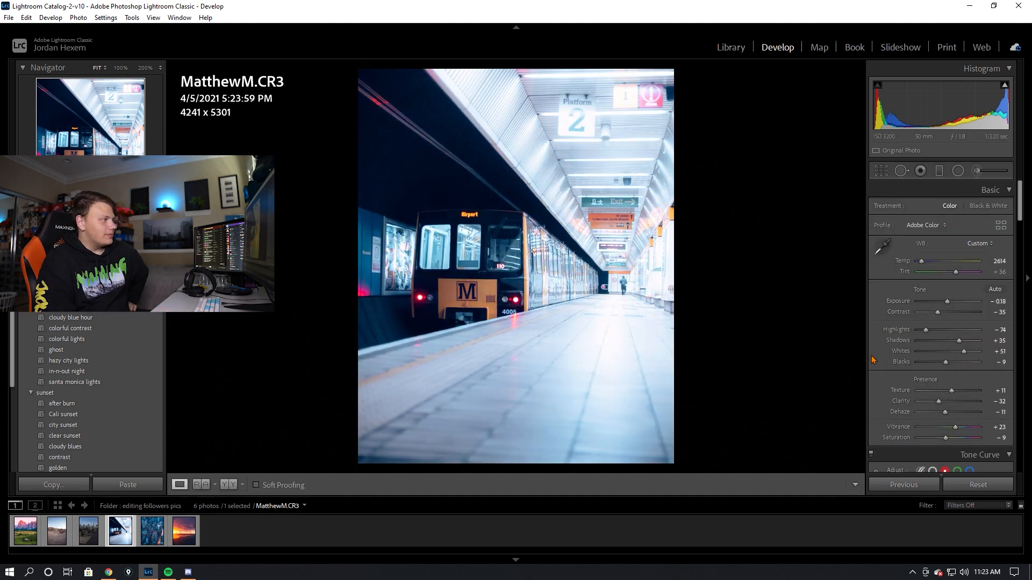
# Look over the train photo's color grading and effects settings, and inspect the overhead station signs at 100%
pyautogui.scroll(-10, 882, 357)
pyautogui.scroll(-5, 890, 354)
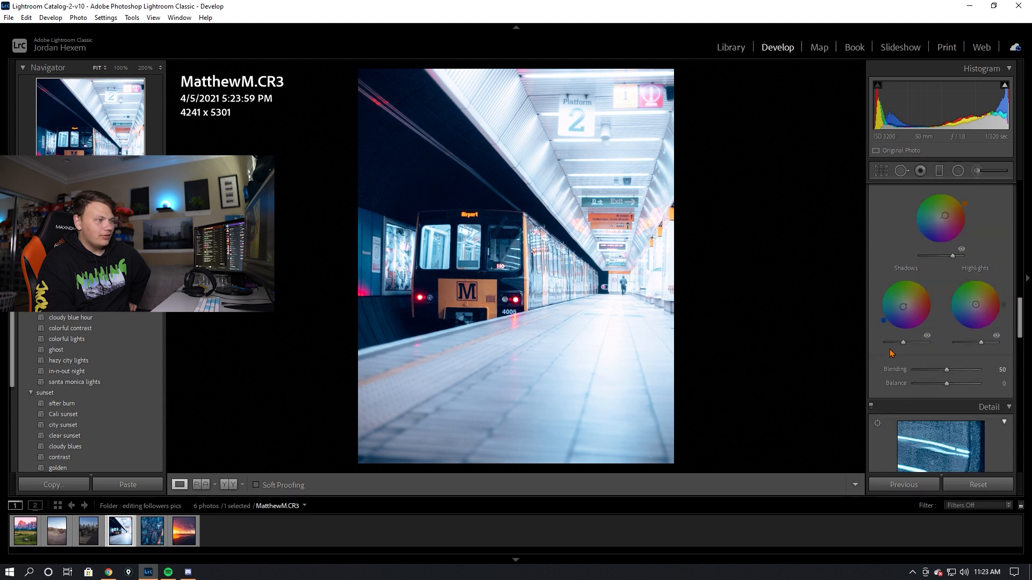
pyautogui.scroll(-5, 894, 360)
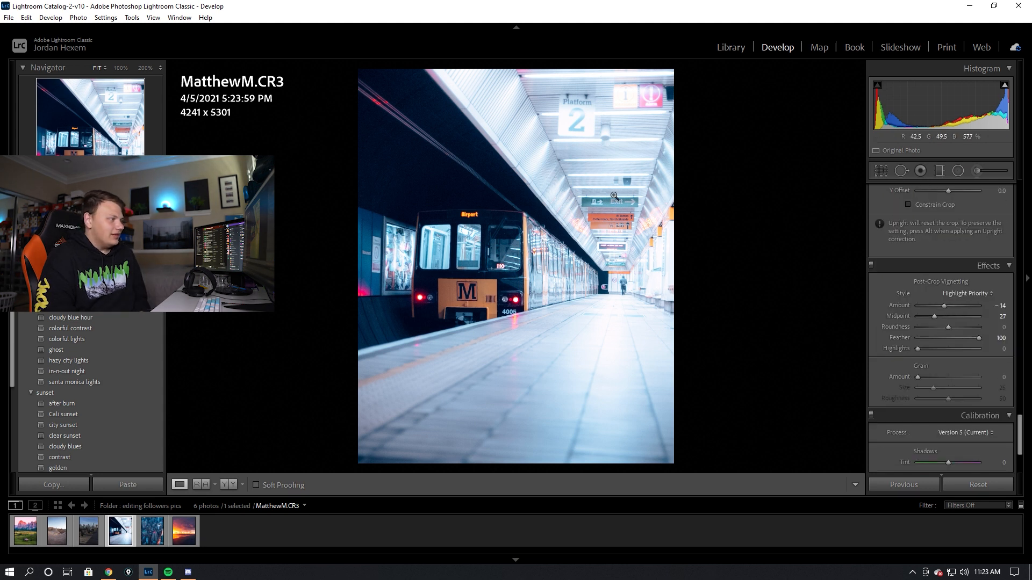
pyautogui.click(628, 219)
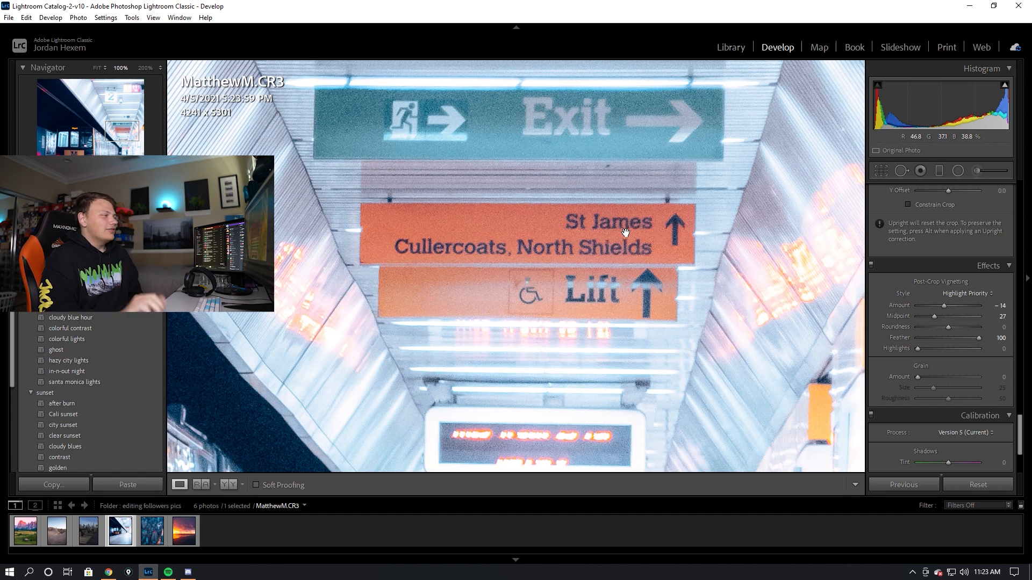
pyautogui.click(650, 297)
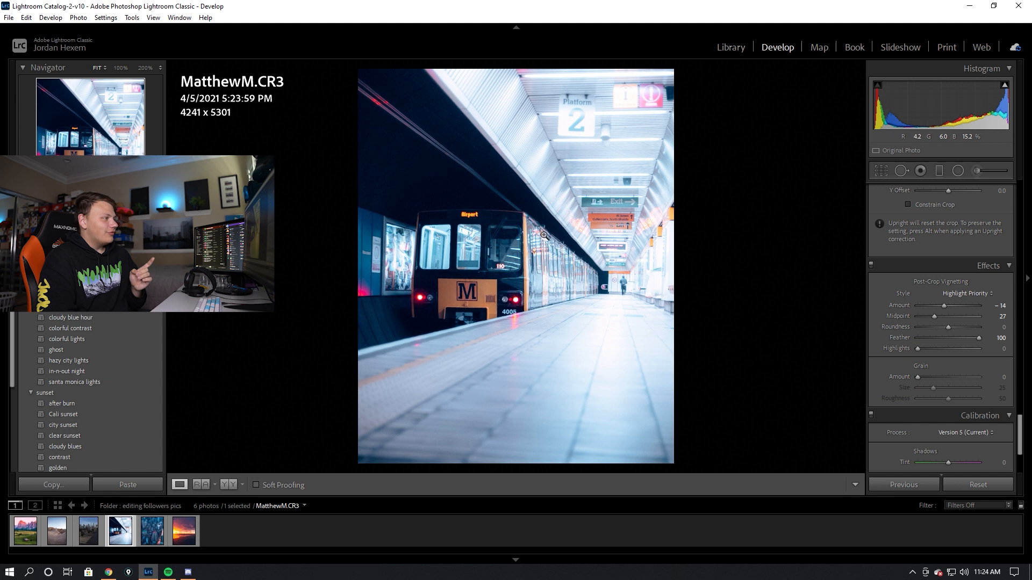
# Export the edited train photo, using a unique name to avoid overwriting the existing file
pyautogui.rightClick(544, 285)
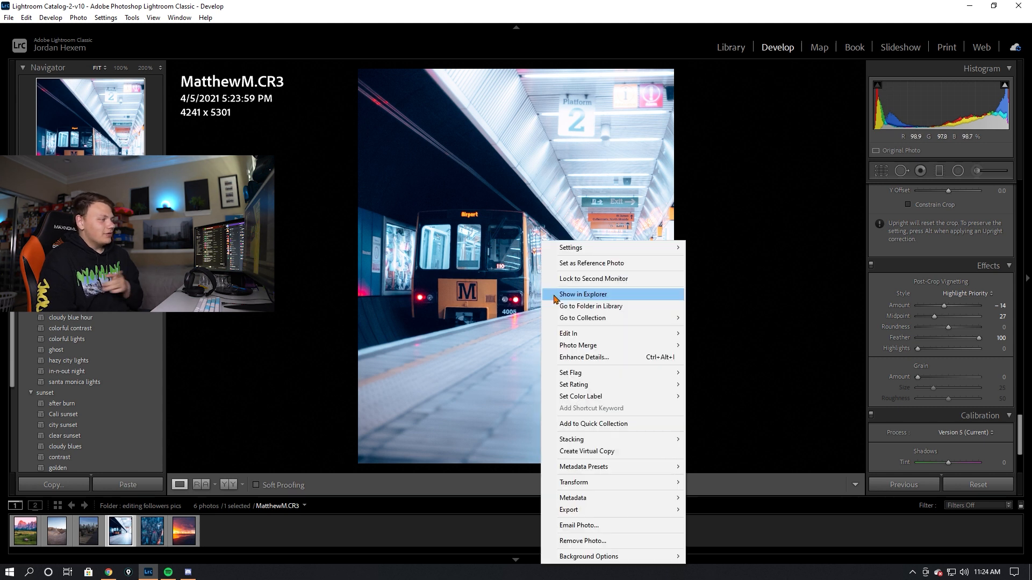
pyautogui.moveTo(626, 514)
pyautogui.click(707, 425)
pyautogui.click(598, 434)
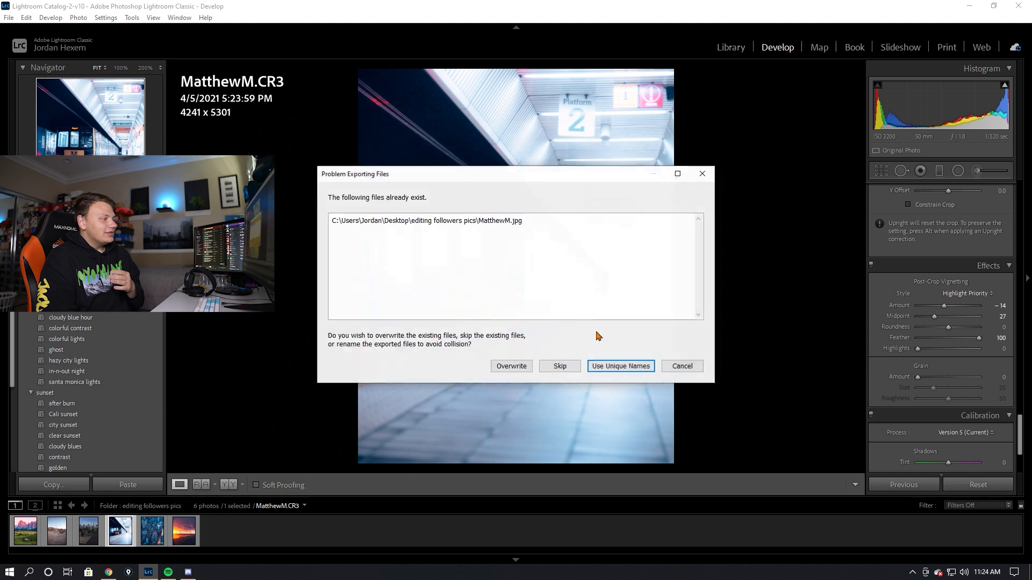
pyautogui.click(618, 364)
# Set the desert photo in Camera Raw to temperature 3800, exposure -2.60, contrast -18, highlights -100, shadows +80, whites -22, saturation -27, and open it in Photoshop
pyautogui.click(66, 533)
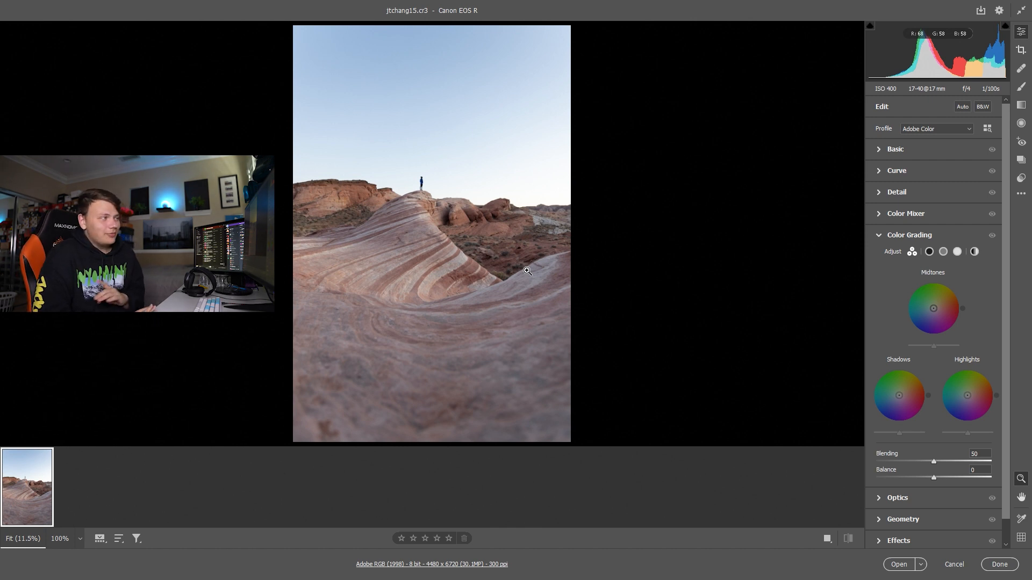
pyautogui.click(879, 150)
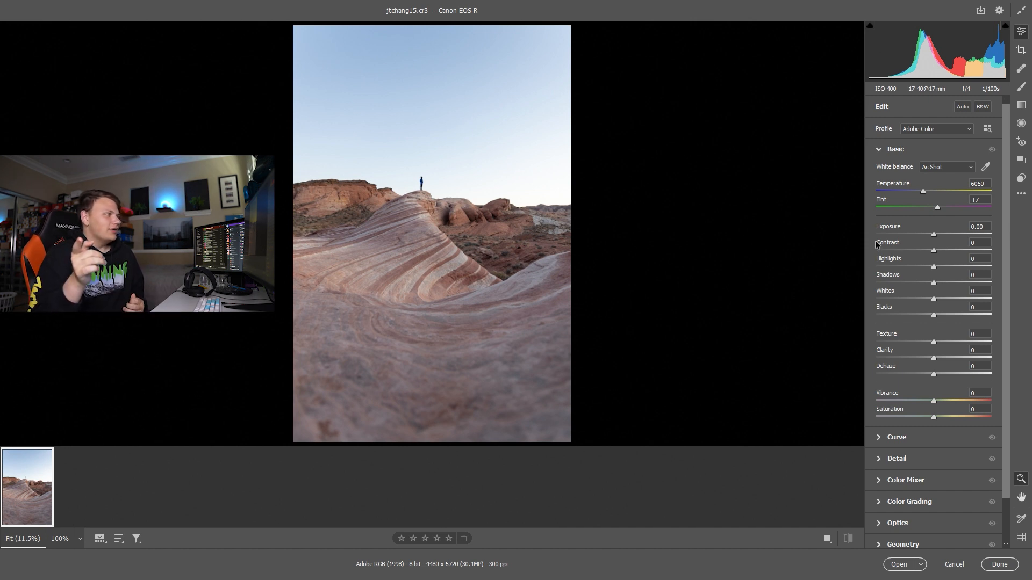
pyautogui.moveTo(933, 250); pyautogui.dragTo(902, 266)
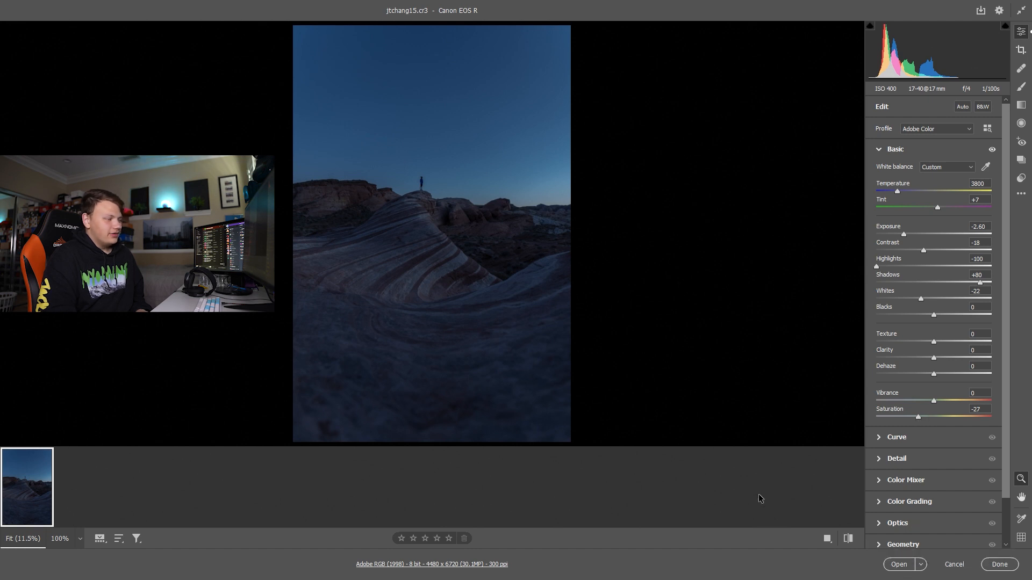
pyautogui.click(898, 564)
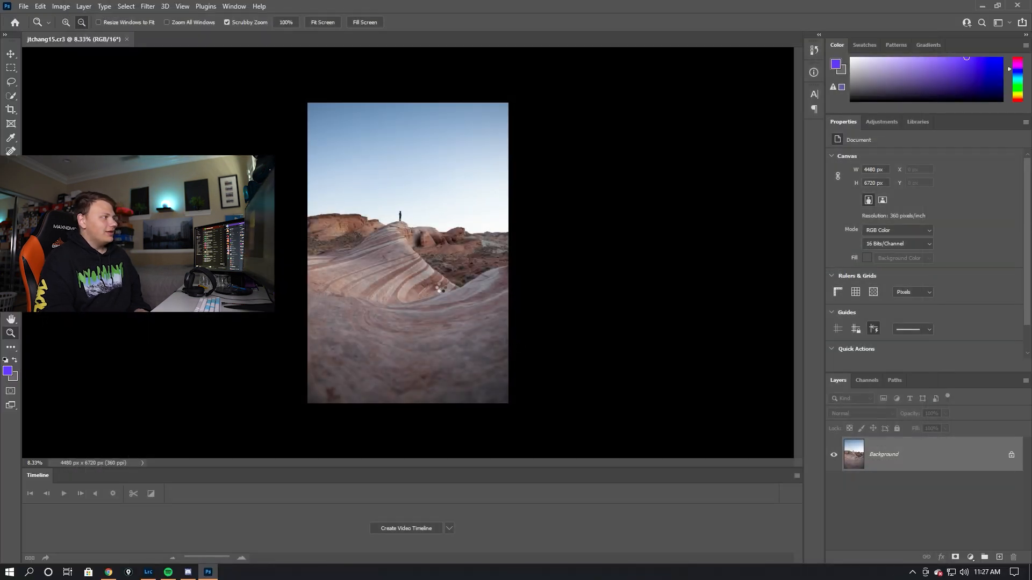
pyautogui.hotkey('ctrl', 'o')
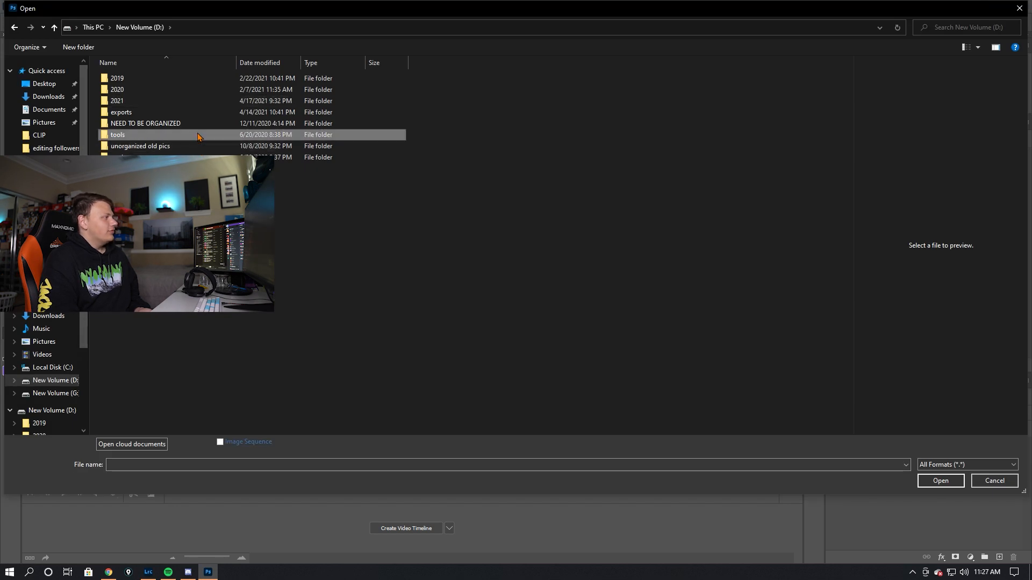
pyautogui.doubleClick(291, 134)
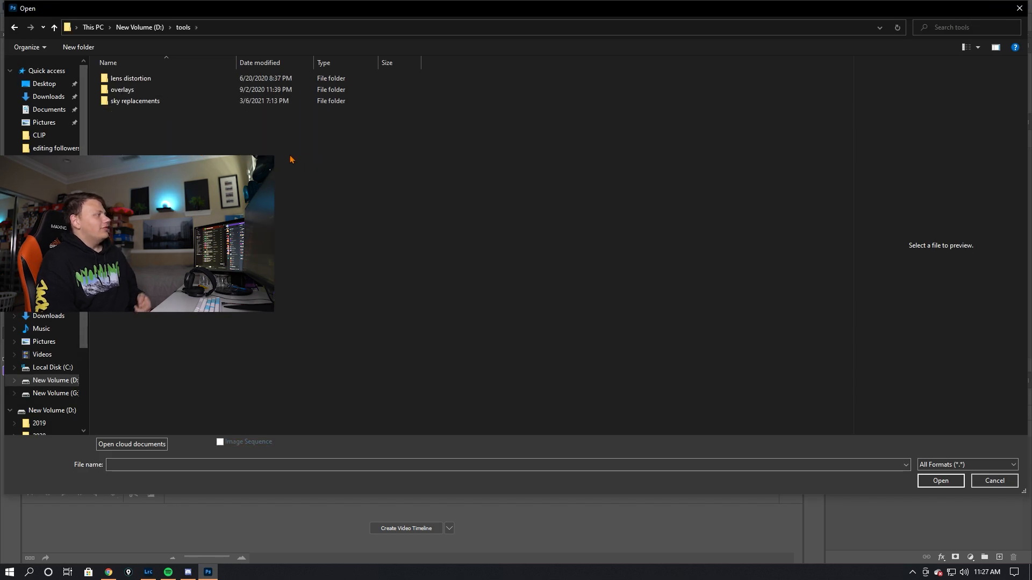
pyautogui.doubleClick(177, 101)
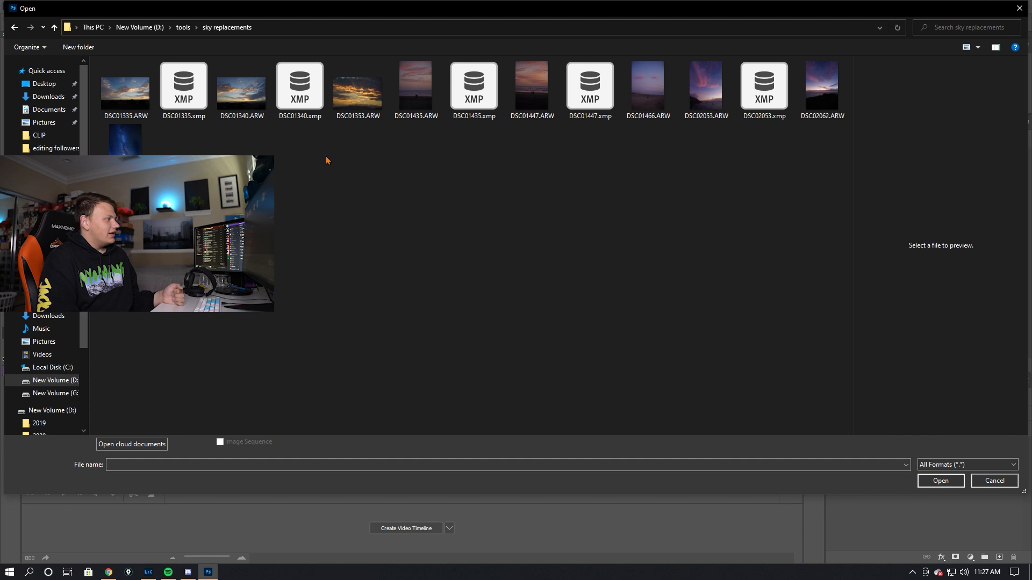
pyautogui.click(129, 138)
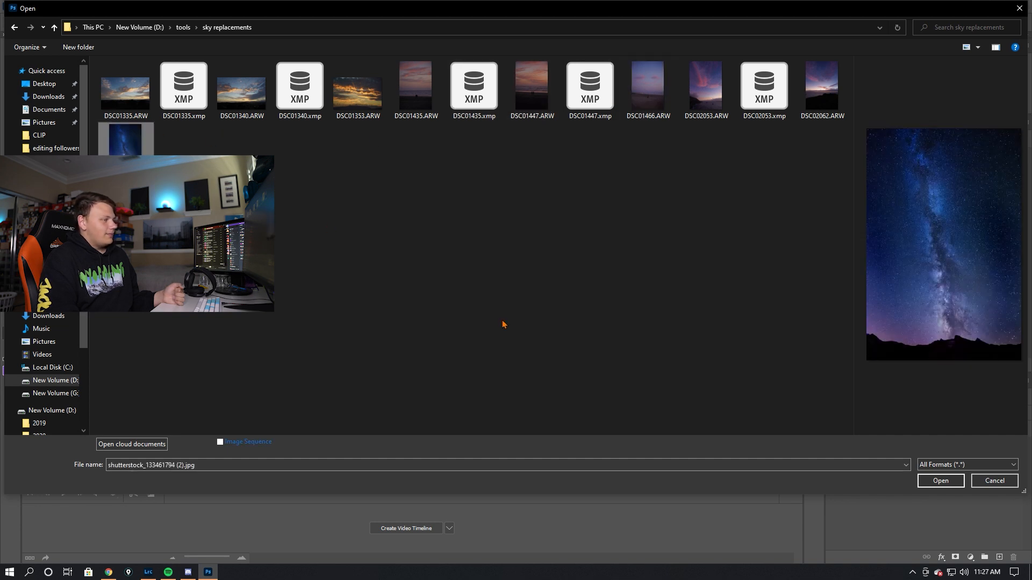
pyautogui.click(940, 481)
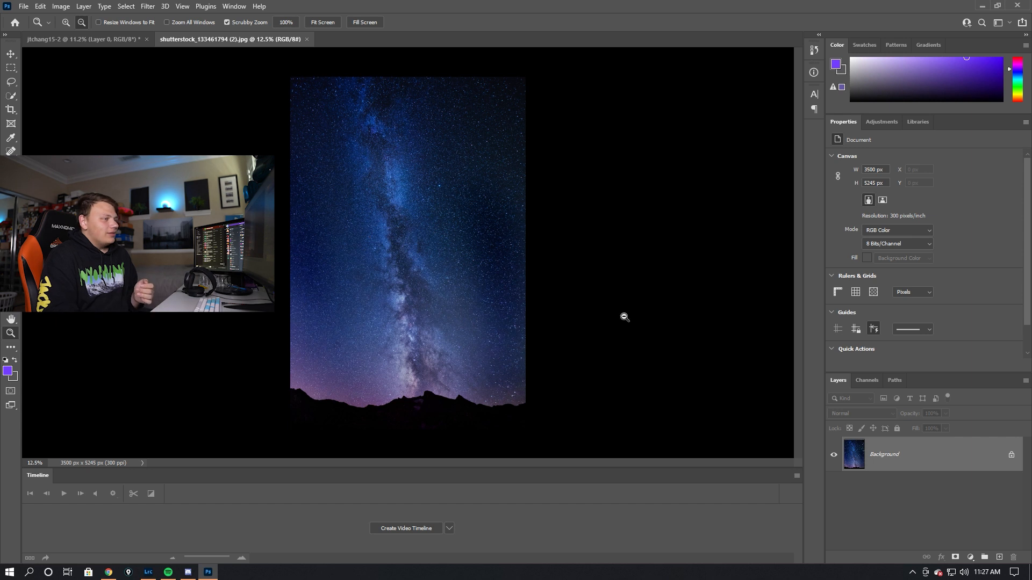
# Unlock the Milky Way image's background and move it into the desert photo's document as a new layer
pyautogui.click(1011, 456)
pyautogui.click(11, 54)
pyautogui.moveTo(333, 131); pyautogui.dragTo(406, 226)
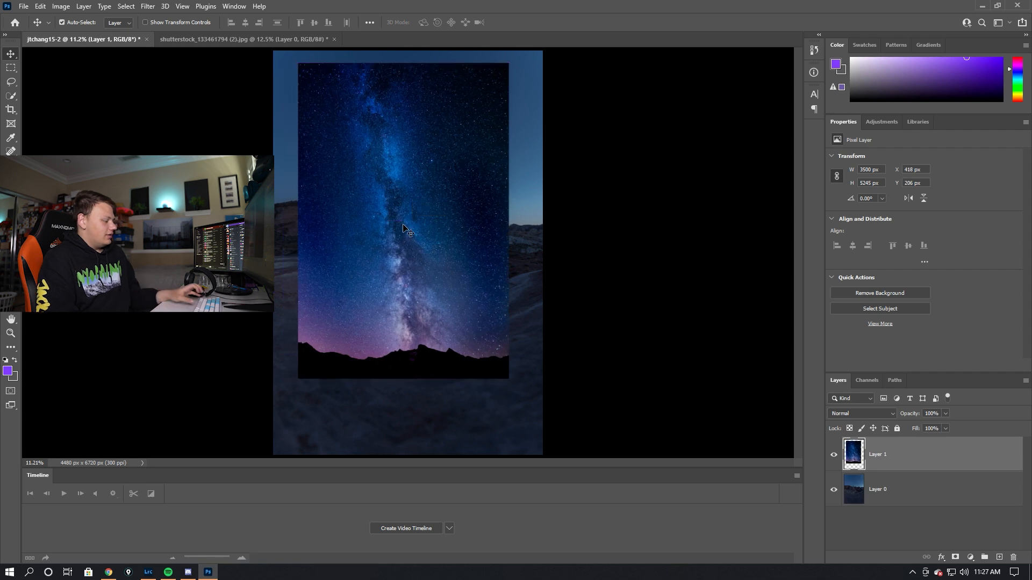
# Scale the Milky Way layer to 128.15% across the canvas width, position it over the photo's sky, and place it beneath the desert layer
pyautogui.hotkey('ctrl', 't')
pyautogui.moveTo(403, 379); pyautogui.dragTo(403, 454)
pyautogui.moveTo(534, 259); pyautogui.dragTo(542, 260)
pyautogui.moveTo(477, 263); pyautogui.dragTo(461, 147)
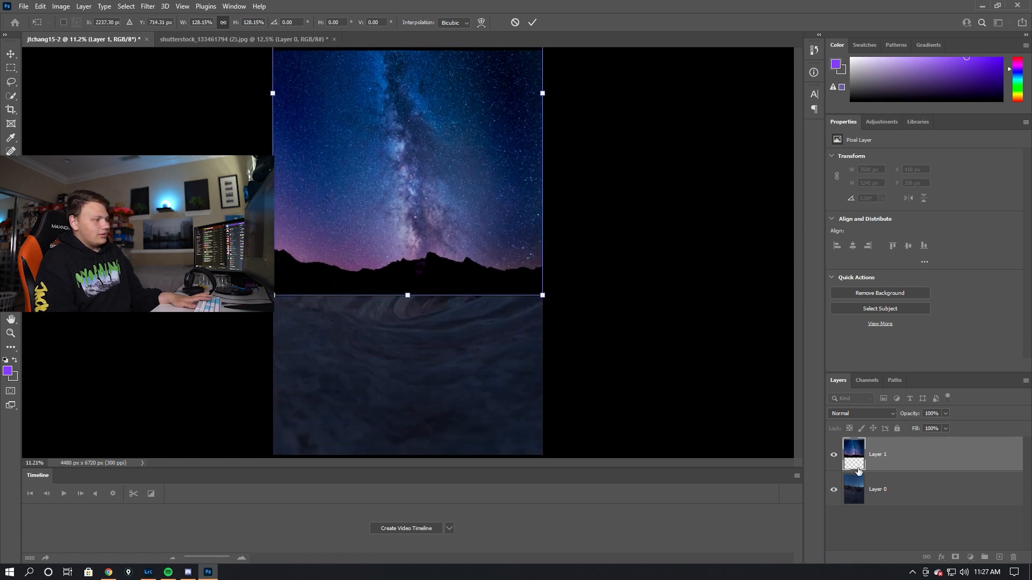
pyautogui.press('Return')
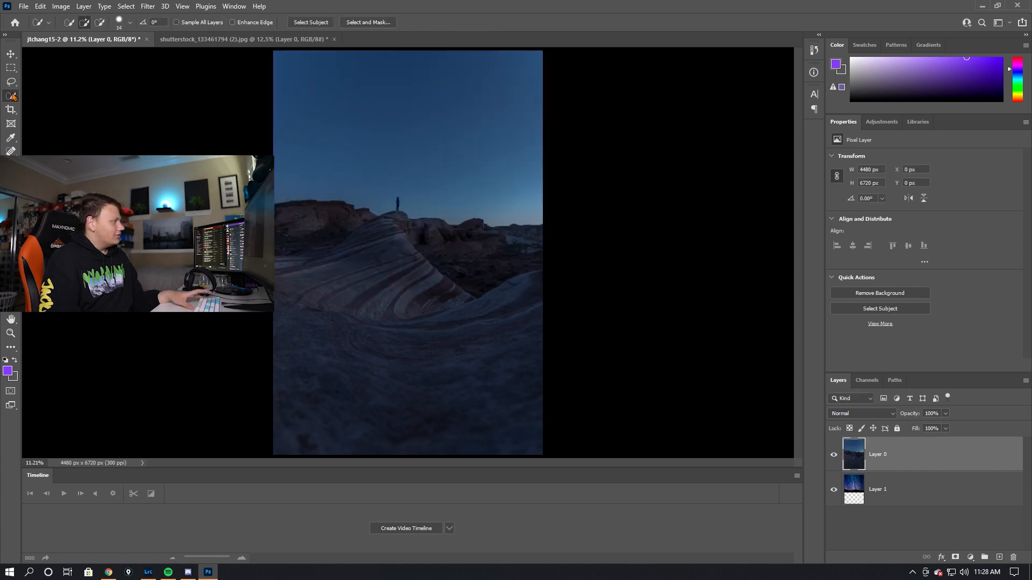
# Select the desert layer's sky with the Quick Selection tool and check the selection around the standing figure
pyautogui.rightClick(11, 96)
pyautogui.click(57, 111)
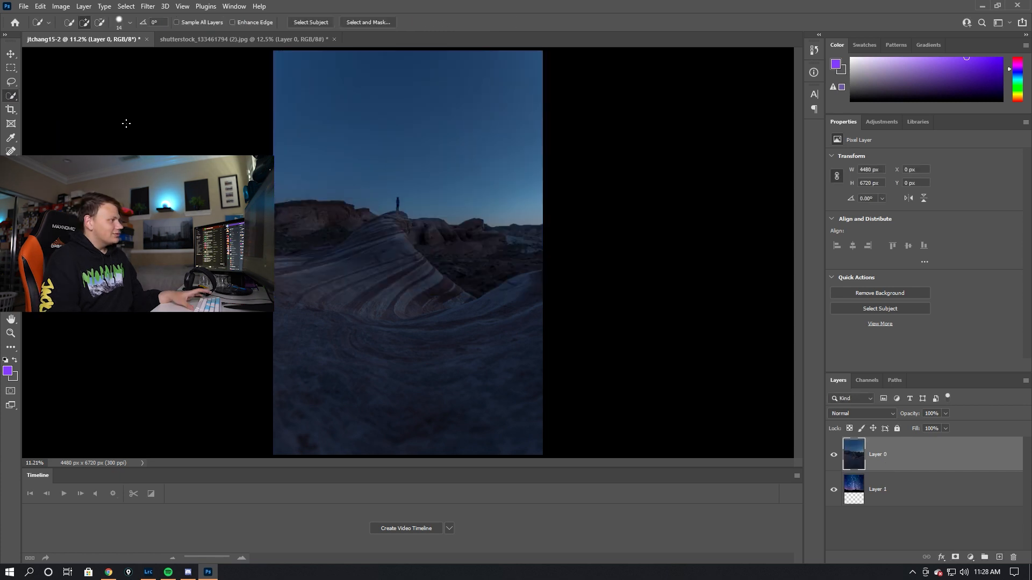
pyautogui.moveTo(428, 159)
pyautogui.mouseDown()
pyautogui.moveTo(437, 157)
pyautogui.moveTo(382, 134)
pyautogui.mouseUp()
pyautogui.click(437, 155)
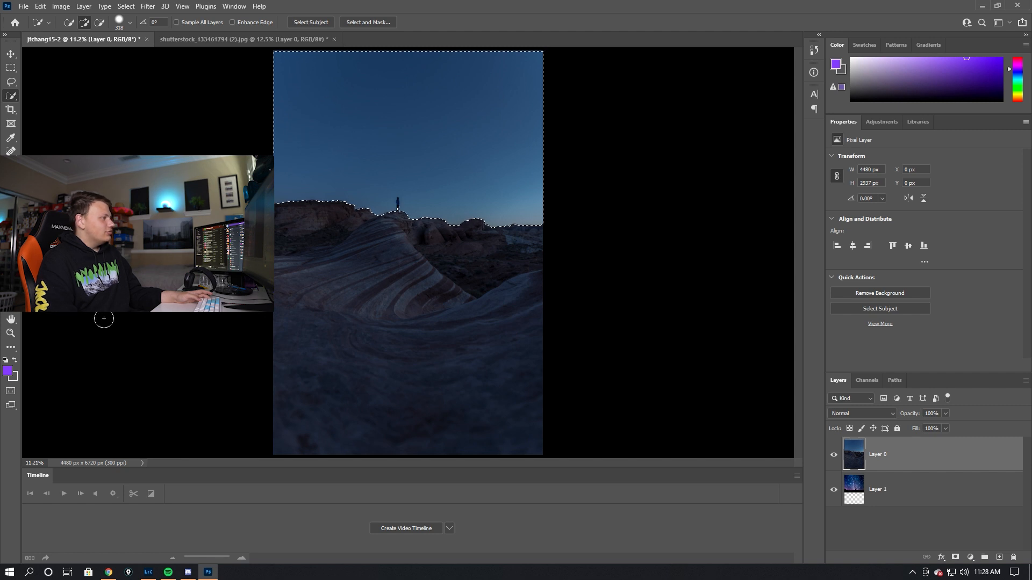
pyautogui.hotkey('ctrl', 'z')
pyautogui.hotkey('ctrl', 'shift', 'z')
pyautogui.click(12, 334)
pyautogui.moveTo(401, 188); pyautogui.dragTo(398, 184)
pyautogui.scroll(3, 412, 217)
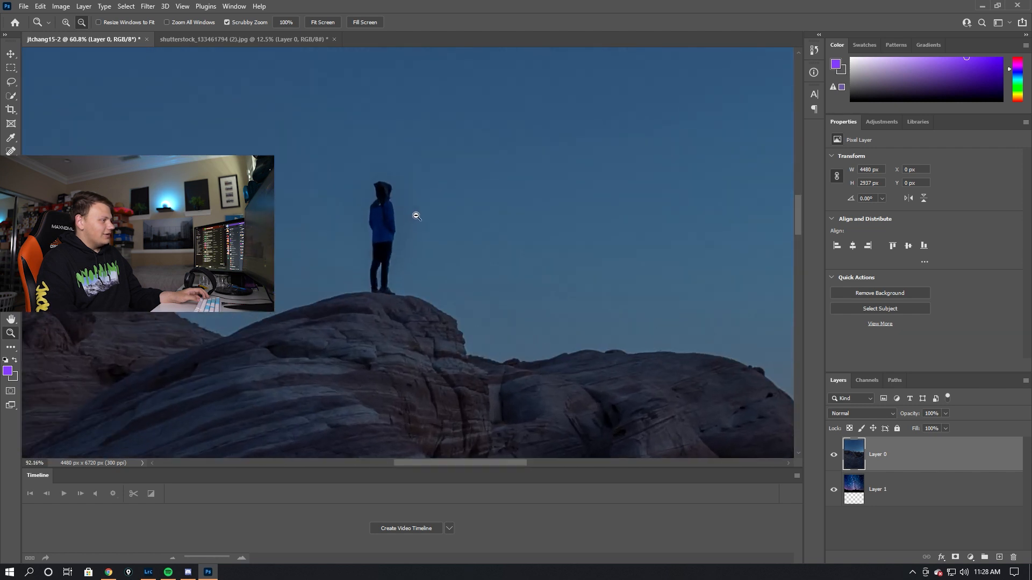
pyautogui.hotkey('ctrl', '0')
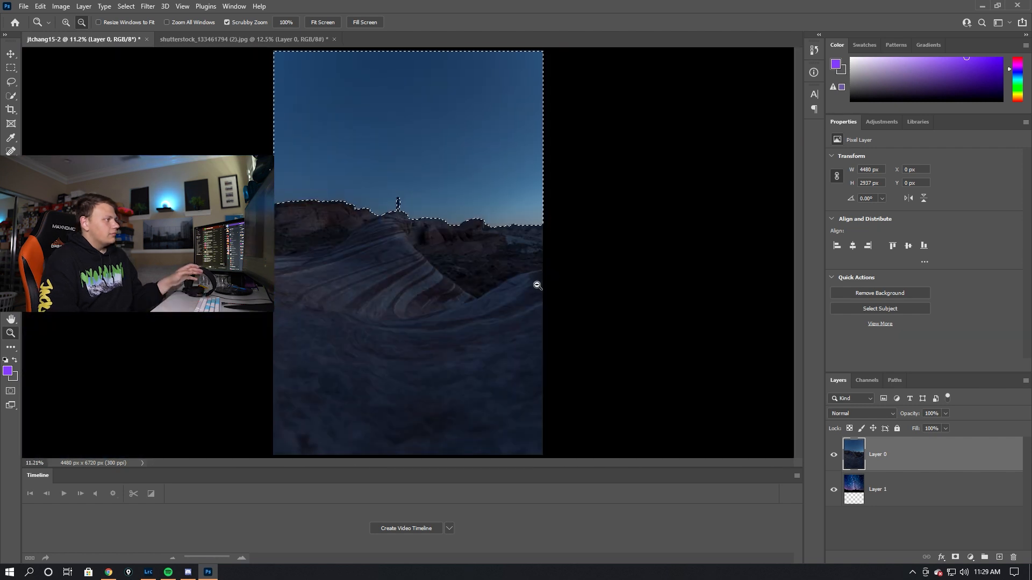
# Add a layer mask from the sky selection, invert it to replace the sky with the Milky Way, and check the horizon edge
pyautogui.click(962, 562)
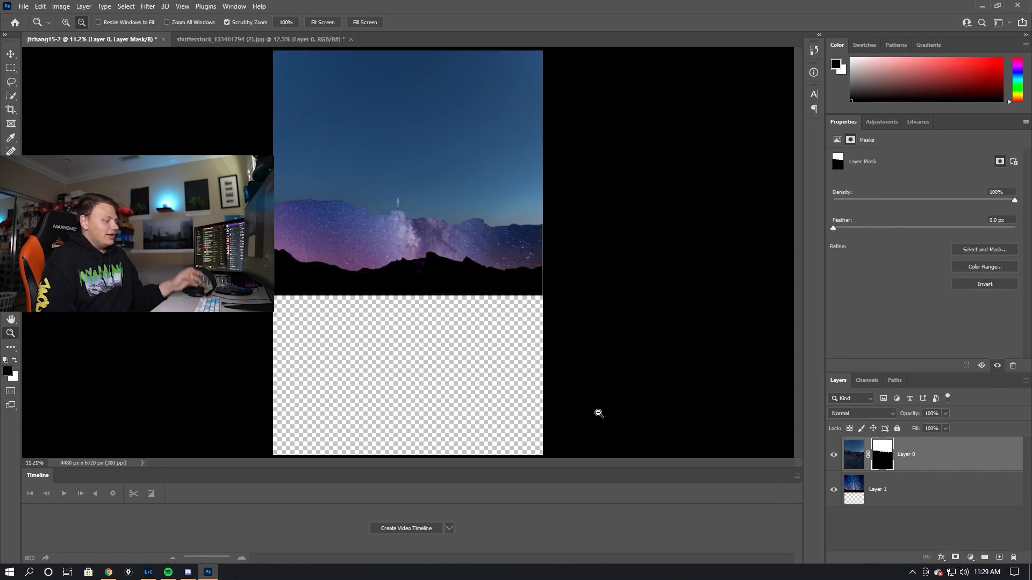
pyautogui.hotkey('ctrl', 'i')
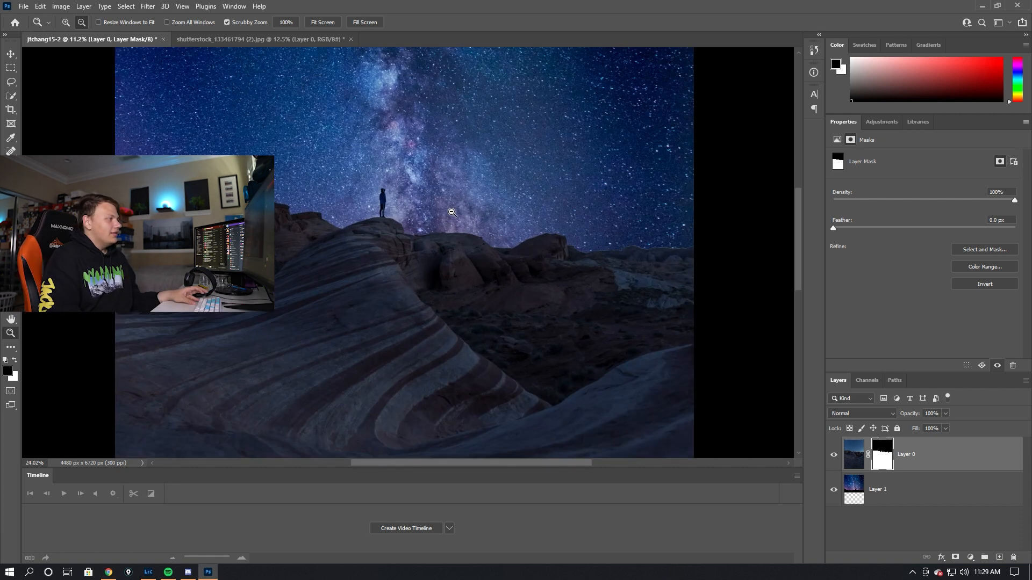
pyautogui.moveTo(413, 210); pyautogui.dragTo(459, 214)
pyautogui.keyDown('alt'); pyautogui.click(459, 215); pyautogui.keyUp('alt')
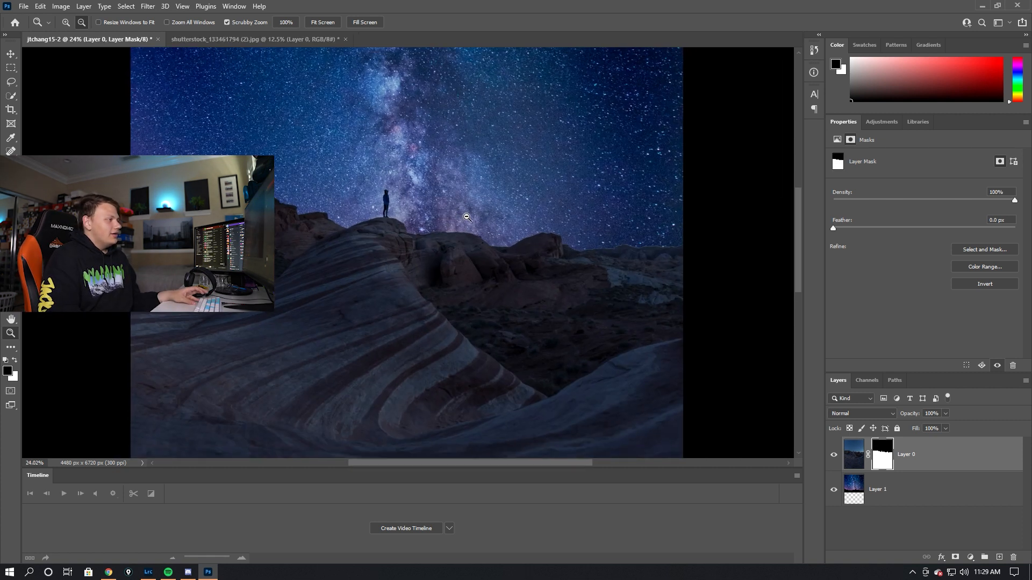
pyautogui.rightClick(452, 215)
pyautogui.click(467, 221)
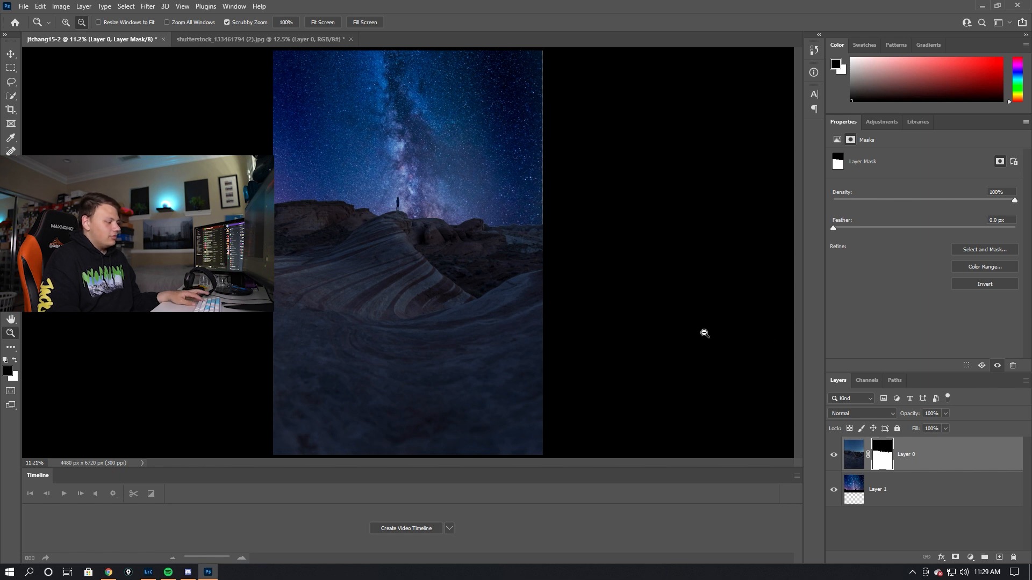
# Crop the composite to a 4:5 (8:10) ratio and clear the crop tool's ratio
pyautogui.press('c')
pyautogui.moveTo(383, 239); pyautogui.dragTo(384, 271)
pyautogui.press('Return')
pyautogui.rightClick(434, 238)
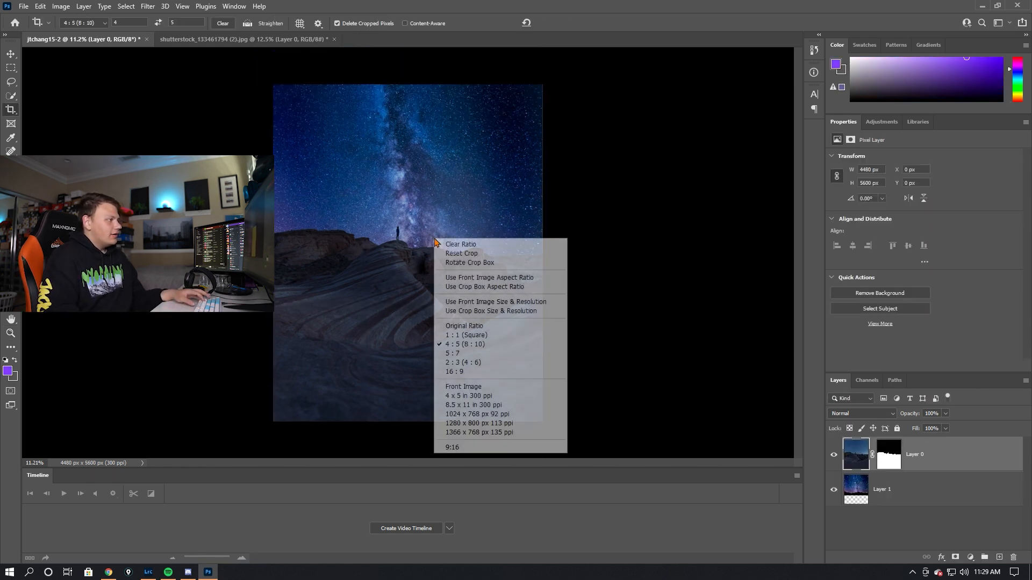
pyautogui.click(11, 332)
pyautogui.rightClick(401, 246)
pyautogui.click(430, 251)
# Add a Curves adjustment with the white point at input 219, a midtone point at input 96 and output 98, and a slightly raised black point
pyautogui.click(10, 334)
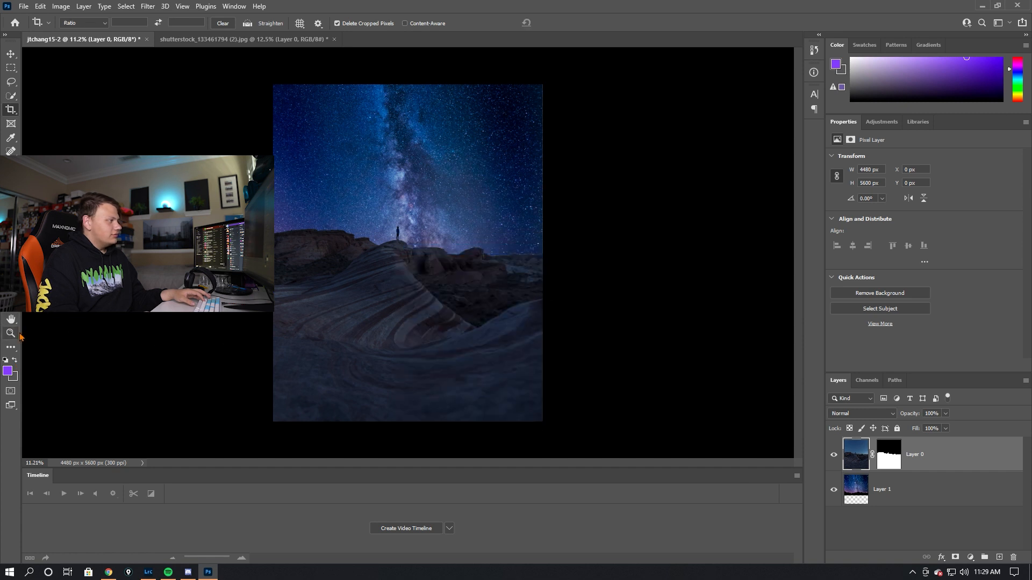
pyautogui.rightClick(340, 253)
pyautogui.click(374, 257)
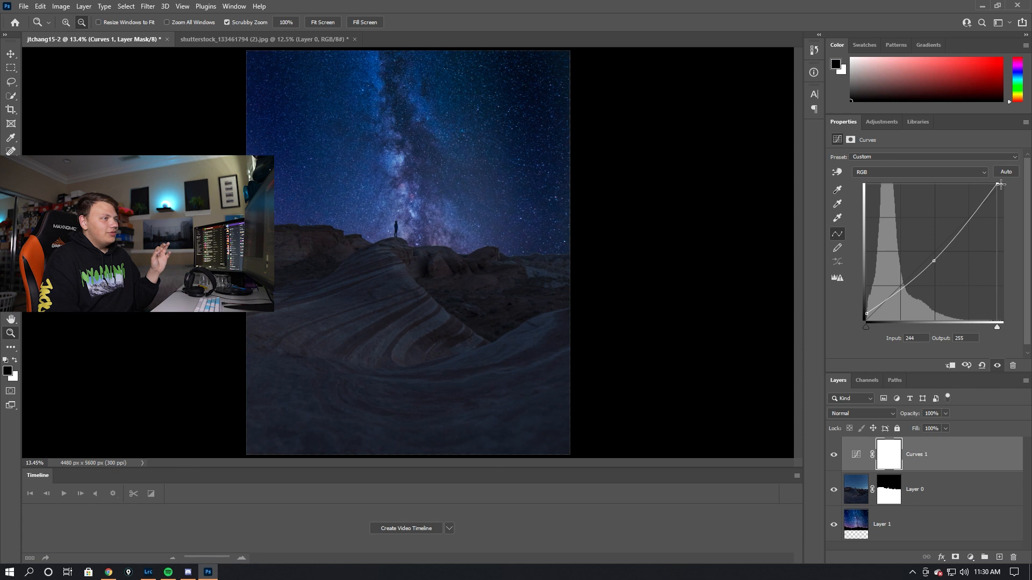
pyautogui.moveTo(1000, 183); pyautogui.dragTo(991, 181)
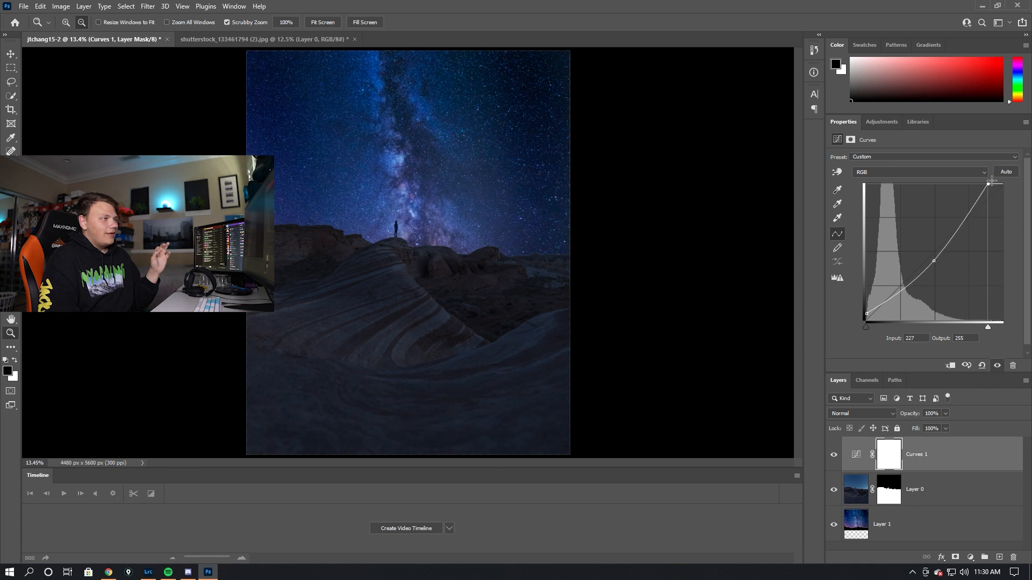
pyautogui.moveTo(938, 264); pyautogui.dragTo(920, 280)
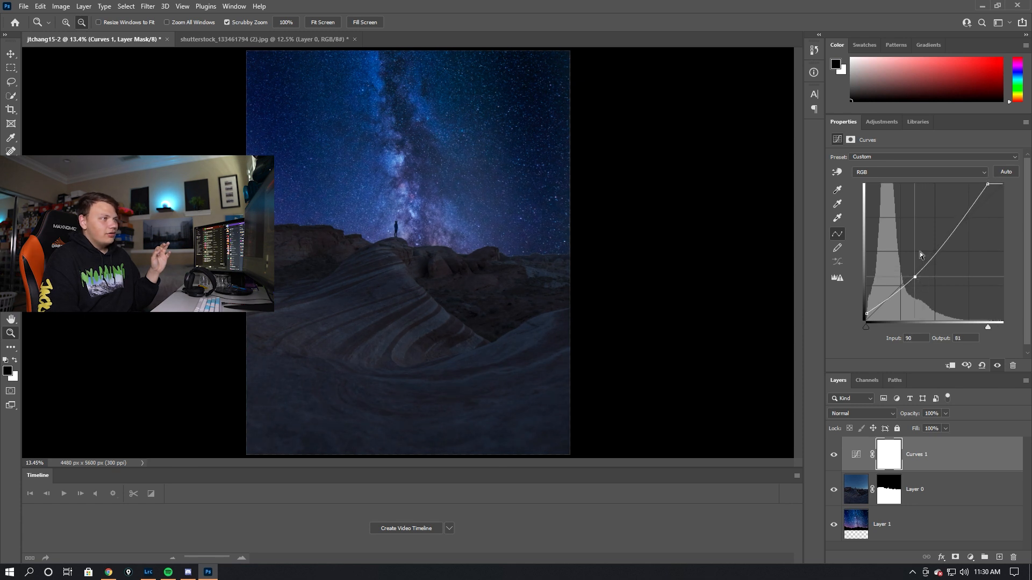
pyautogui.moveTo(989, 184); pyautogui.dragTo(971, 183)
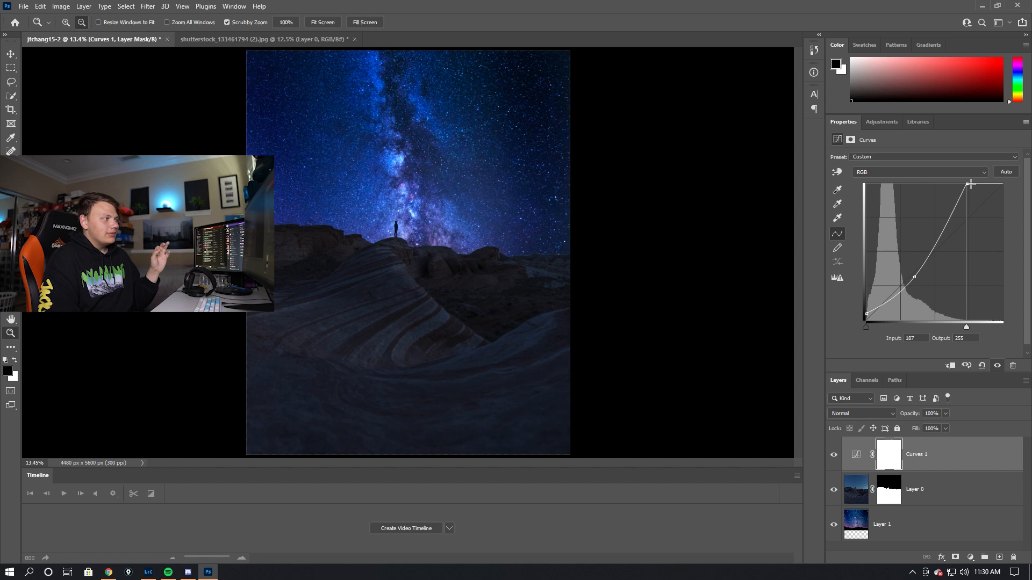
pyautogui.moveTo(917, 280); pyautogui.dragTo(926, 274)
pyautogui.moveTo(967, 183); pyautogui.dragTo(990, 184)
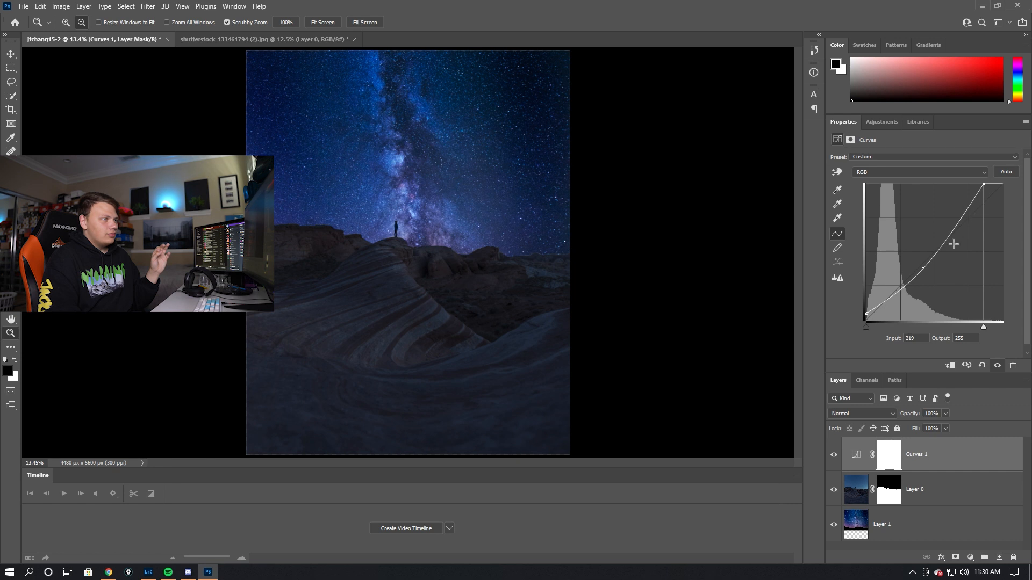
pyautogui.moveTo(926, 273); pyautogui.dragTo(920, 271)
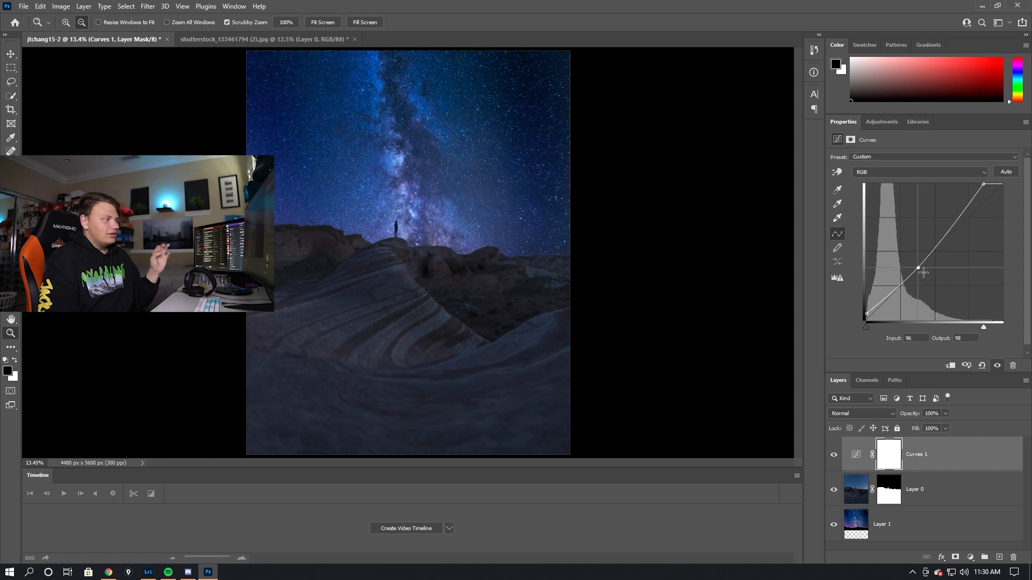
pyautogui.moveTo(867, 314); pyautogui.dragTo(866, 310)
# Move the Curves layer beneath the desert layer so it affects only the Milky Way, and toggle its visibility to compare
pyautogui.moveTo(859, 455); pyautogui.dragTo(860, 492)
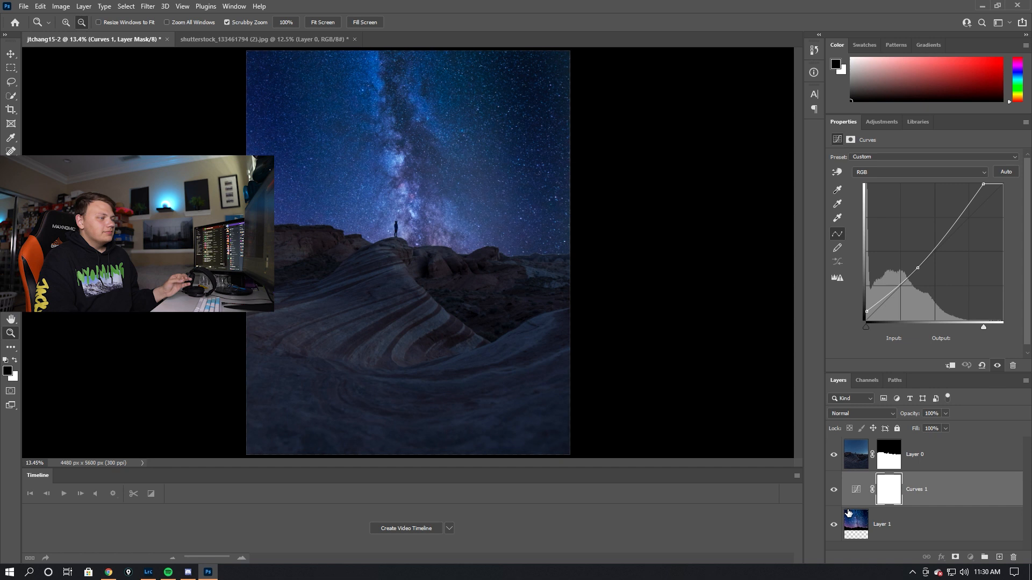
pyautogui.click(836, 490)
pyautogui.click(836, 492)
pyautogui.click(836, 493)
pyautogui.click(835, 491)
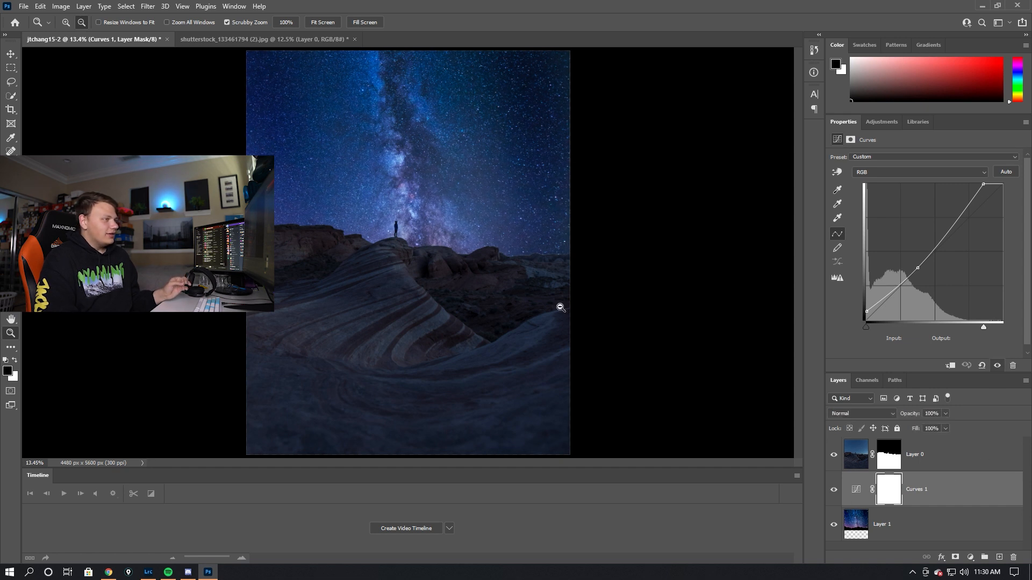
# Add a Color Balance adjustment above the desert layer, with midtones at cyan-red -6 and yellow-blue +10
pyautogui.click(866, 457)
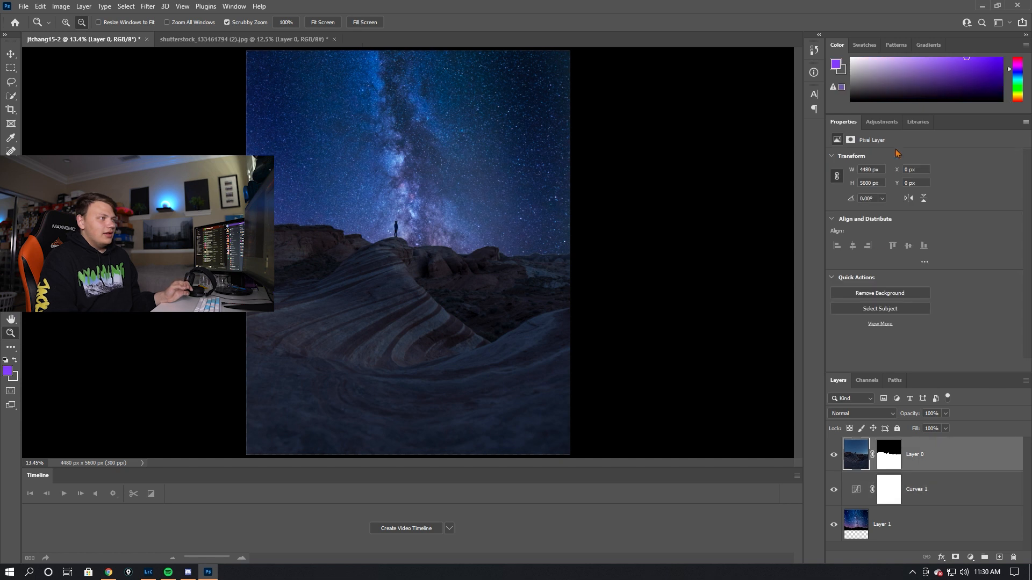
pyautogui.click(881, 122)
pyautogui.click(861, 161)
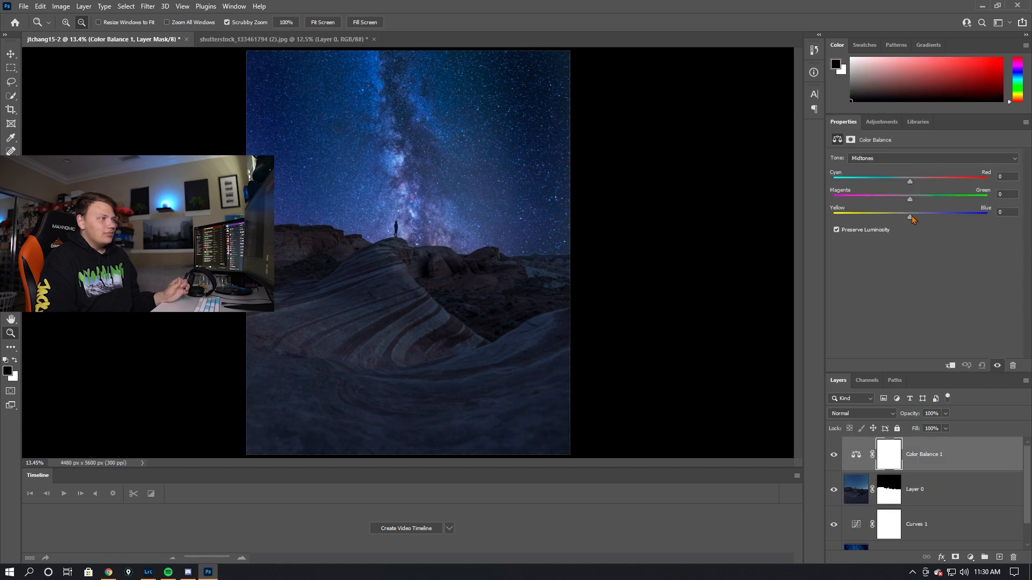
pyautogui.moveTo(919, 221); pyautogui.dragTo(920, 218)
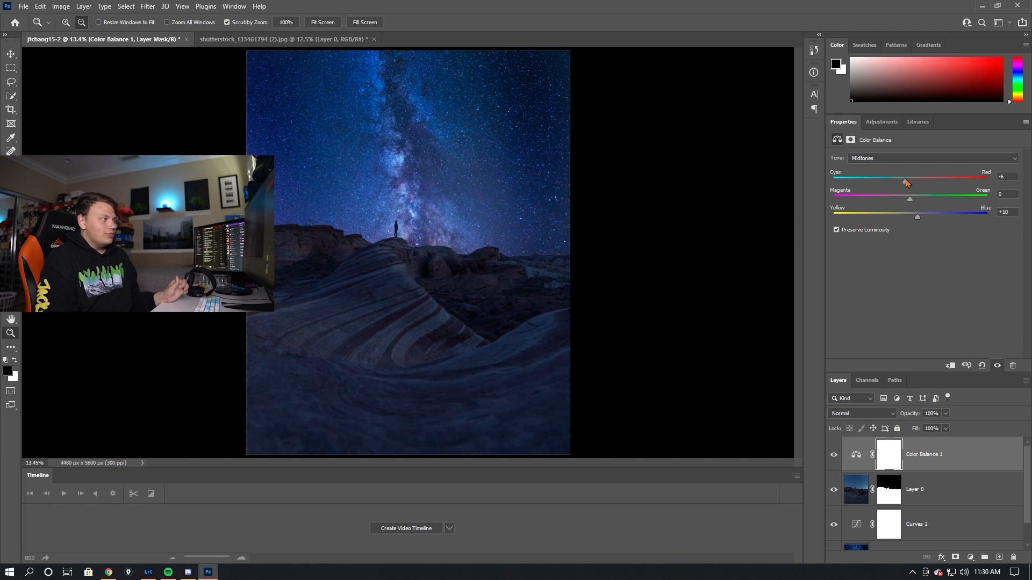
# Set the Color Balance shadows to yellow-blue +1 and cyan-red -2
pyautogui.click(897, 159)
pyautogui.click(897, 167)
pyautogui.moveTo(910, 220); pyautogui.dragTo(912, 220)
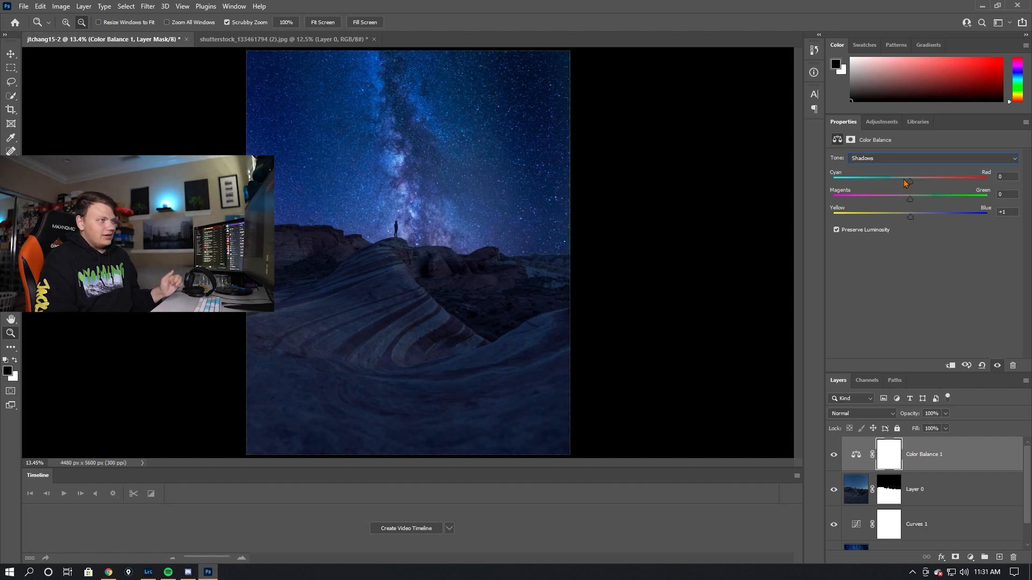
pyautogui.moveTo(909, 185); pyautogui.dragTo(911, 185)
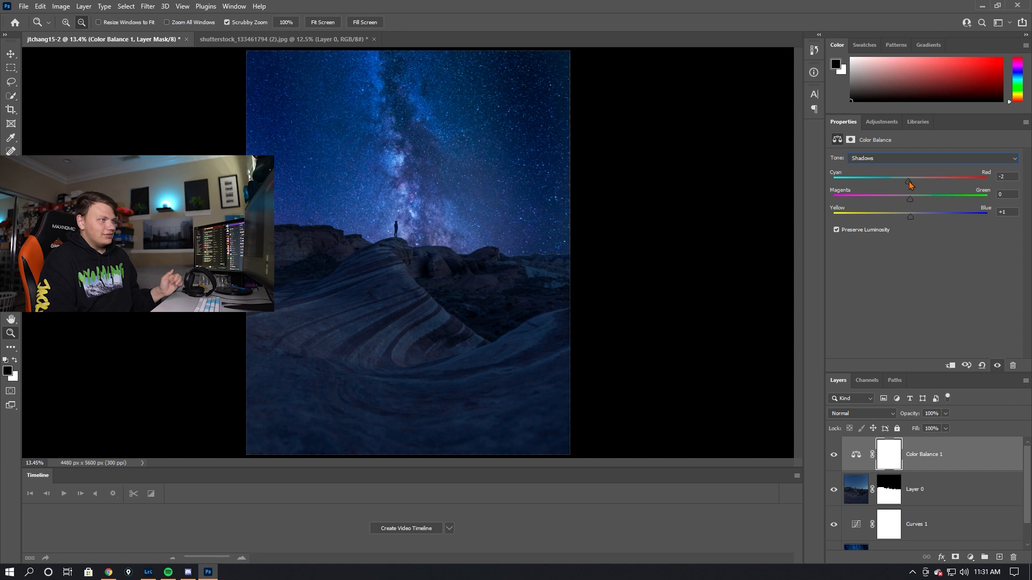
# Set the Color Balance highlights to cyan-red +6 and toggle the adjustment layer's visibility to compare
pyautogui.click(906, 159)
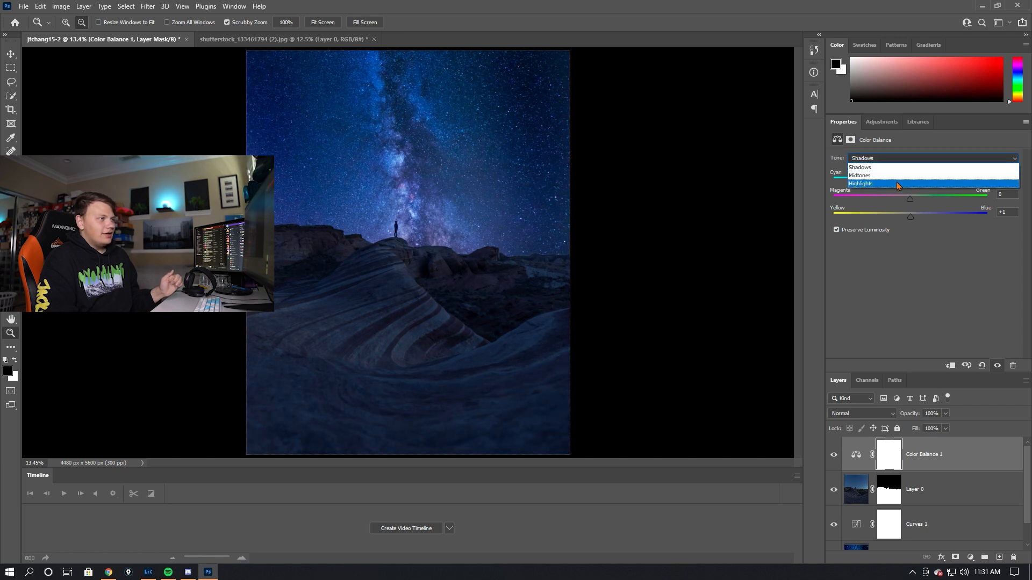
pyautogui.click(896, 182)
pyautogui.moveTo(911, 185); pyautogui.dragTo(920, 184)
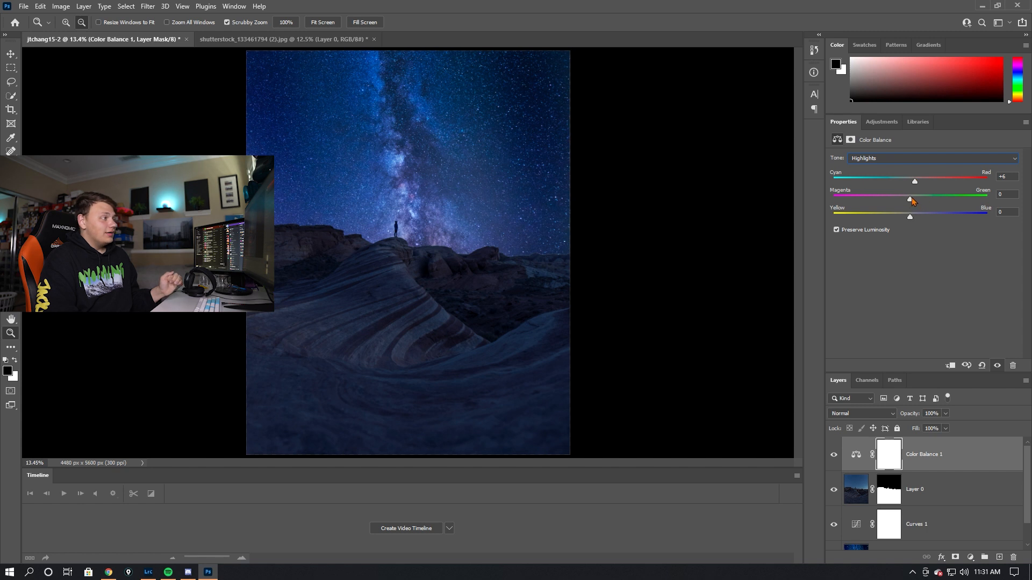
pyautogui.click(834, 456)
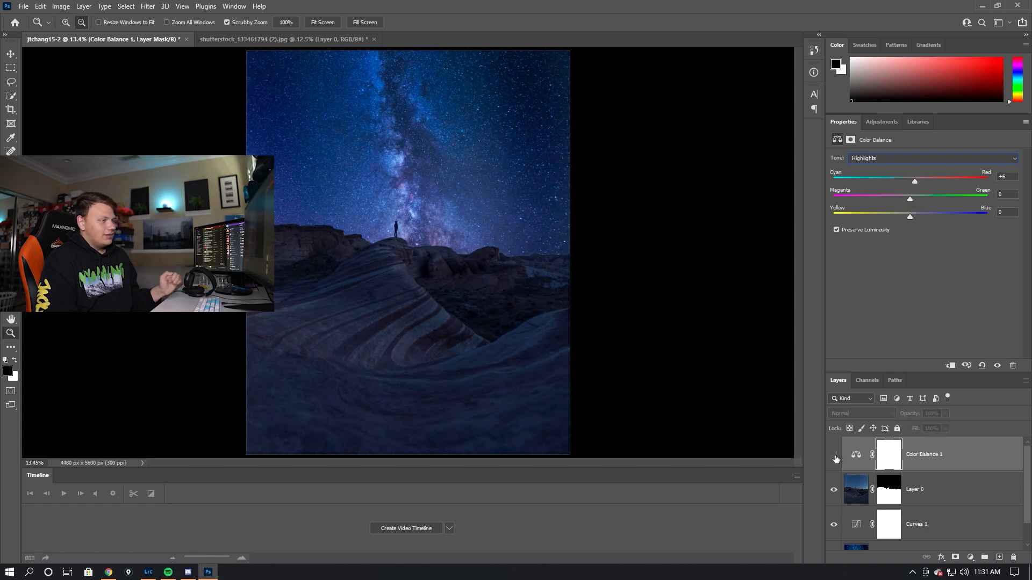
# Add a Brightness/Contrast adjustment above Color Balance with brightness -15 and contrast 15, and invert its mask to black
pyautogui.click(880, 122)
pyautogui.click(858, 145)
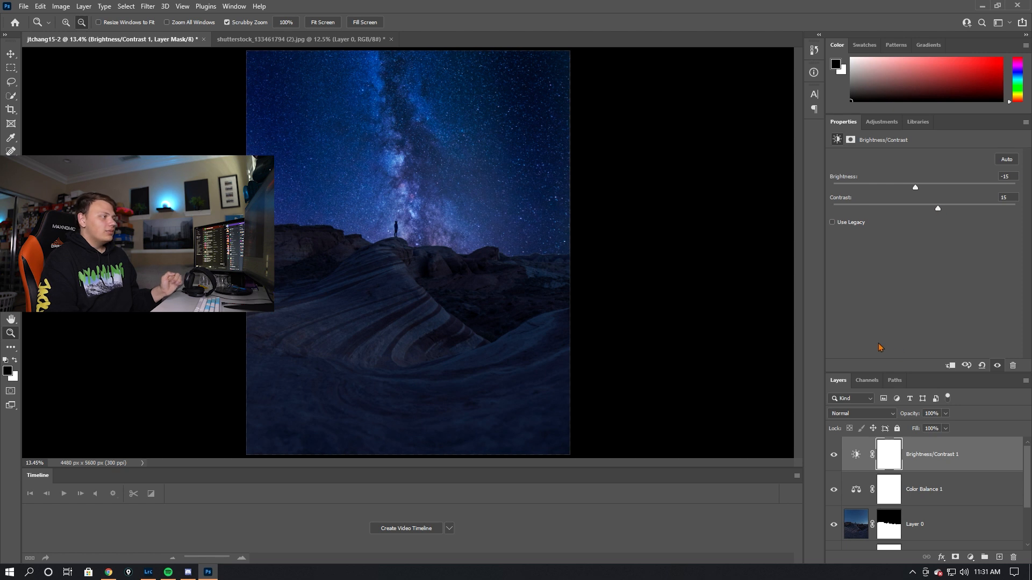
pyautogui.hotkey('ctrl', 'i')
pyautogui.press('b')
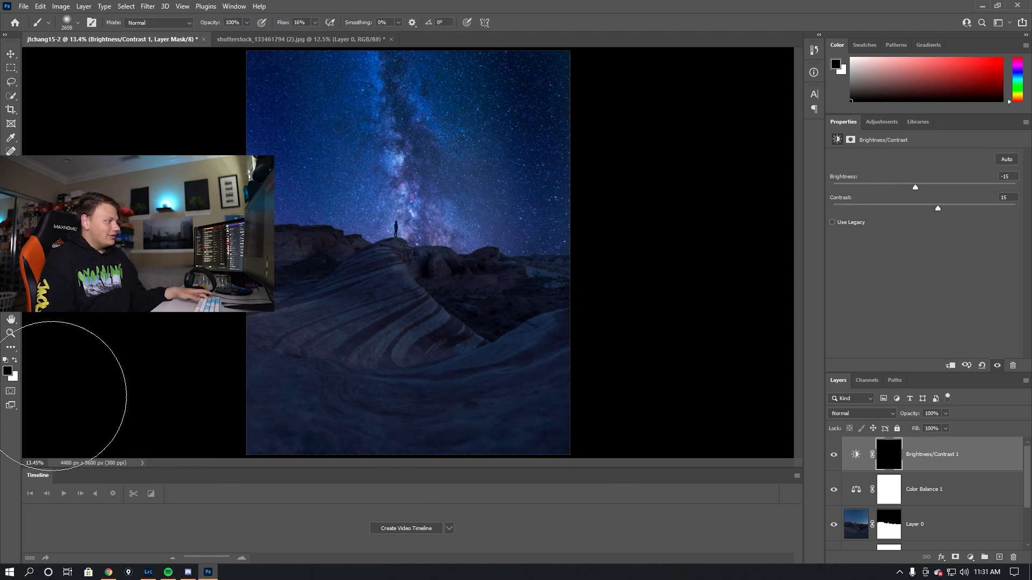
# Brush white at 16% flow on the mask across the lower desert foreground, with brightness at -33 and contrast at 27
pyautogui.moveTo(631, 421)
pyautogui.mouseDown()
pyautogui.moveTo(143, 407)
pyautogui.moveTo(408, 409)
pyautogui.moveTo(603, 428)
pyautogui.moveTo(430, 424)
pyautogui.moveTo(515, 390)
pyautogui.moveTo(601, 390)
pyautogui.moveTo(591, 358)
pyautogui.moveTo(588, 390)
pyautogui.moveTo(282, 421)
pyautogui.moveTo(578, 391)
pyautogui.moveTo(262, 388)
pyautogui.mouseUp()
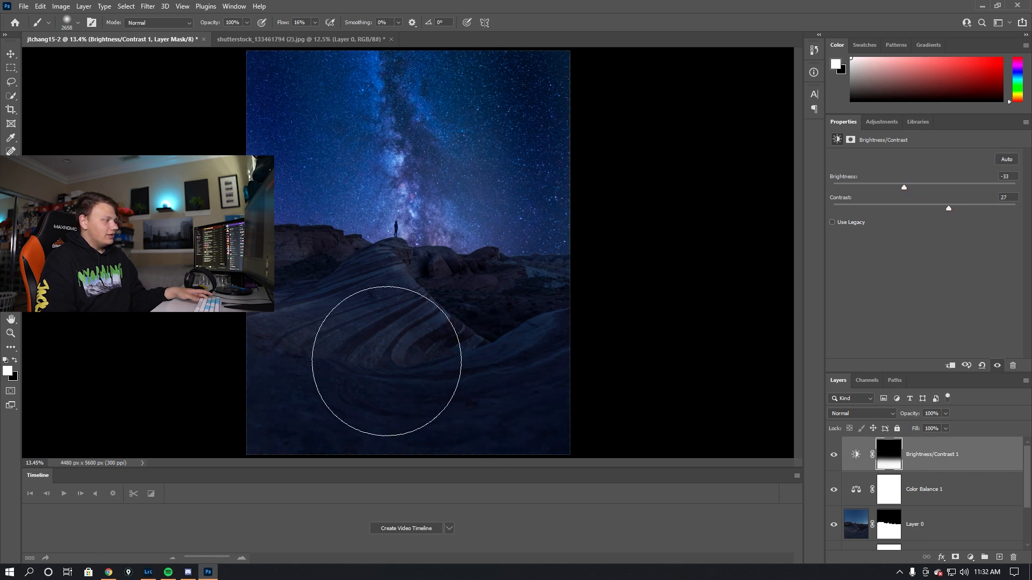
pyautogui.moveTo(235, 379); pyautogui.dragTo(651, 354)
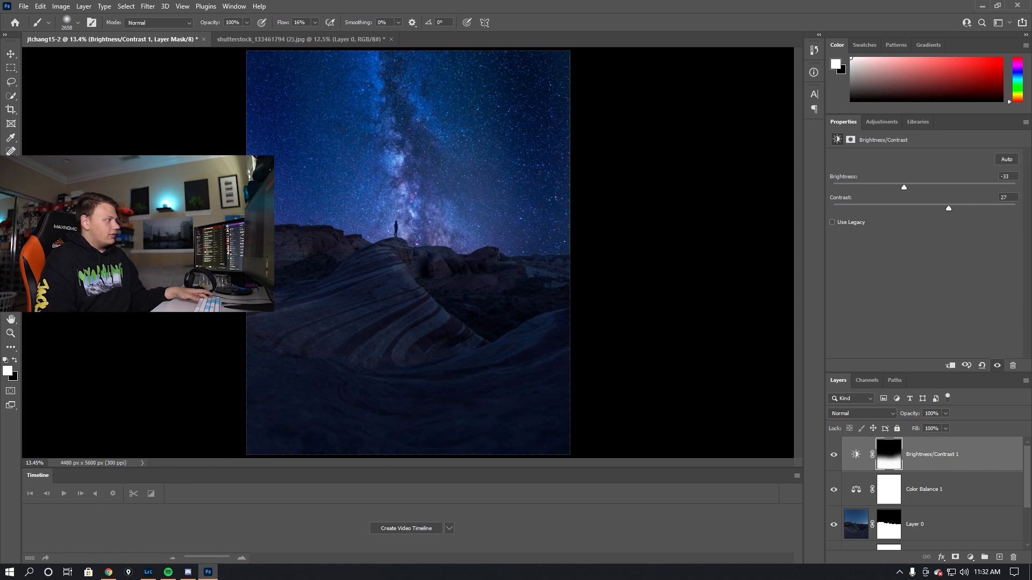
pyautogui.click(10, 333)
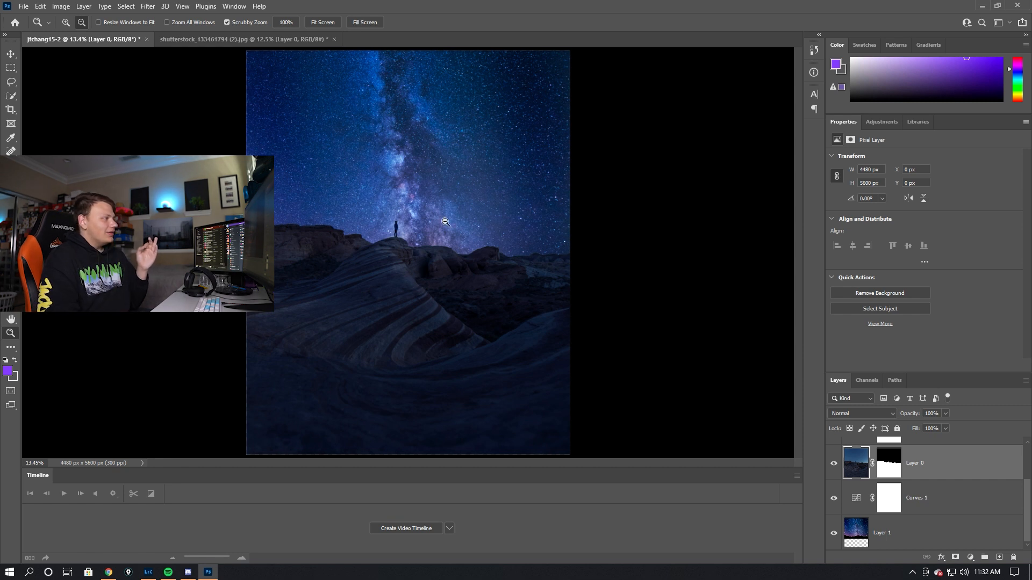
# Open the Export As settings for the finished desert composite
pyautogui.click(24, 6)
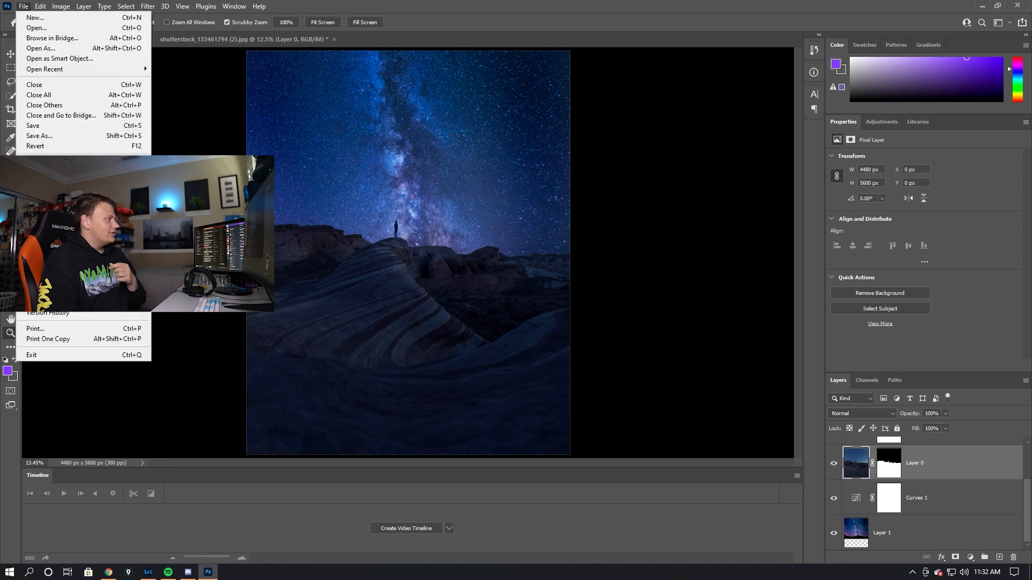
pyautogui.moveTo(70, 162)
pyautogui.click(215, 172)
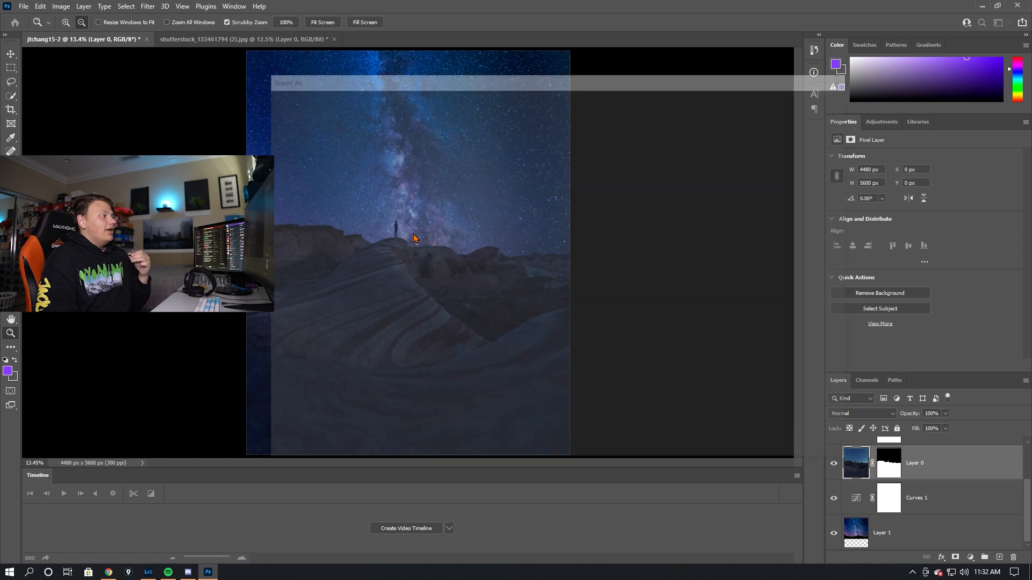